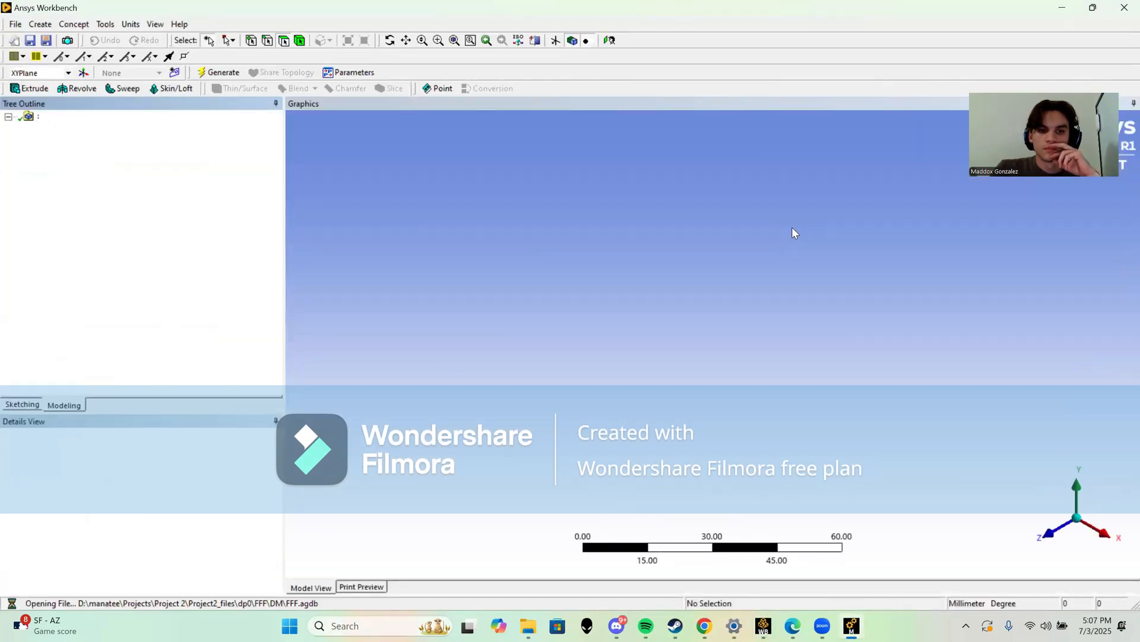
Step: View the rectangular surface body face-on along the Z axis and examine its vertical edges
click(1047, 534)
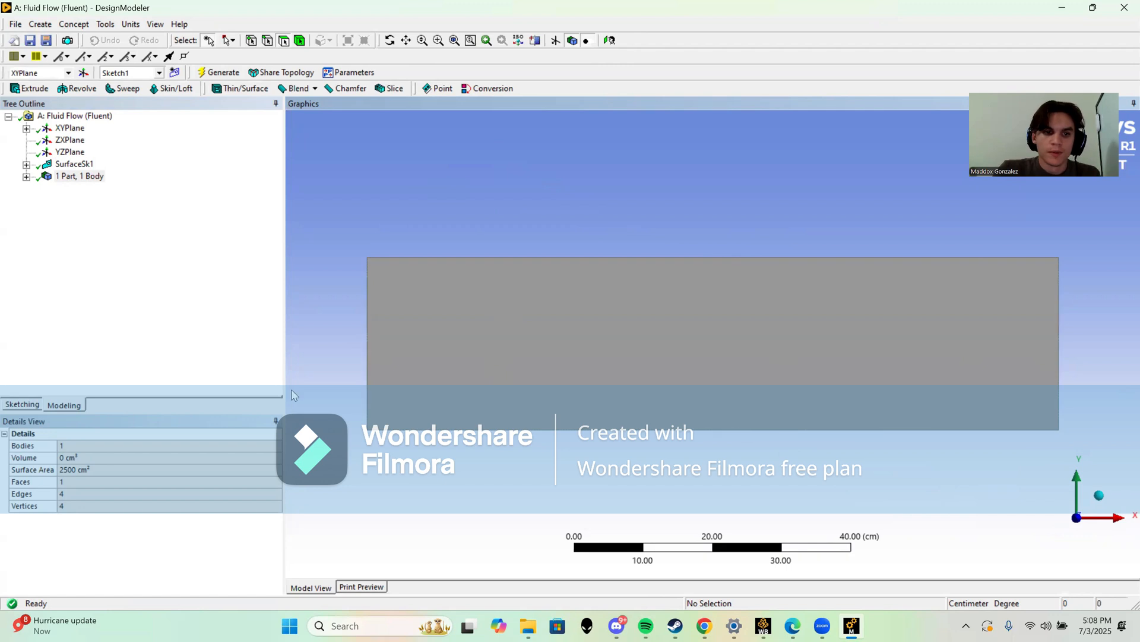
click(369, 339)
click(1110, 309)
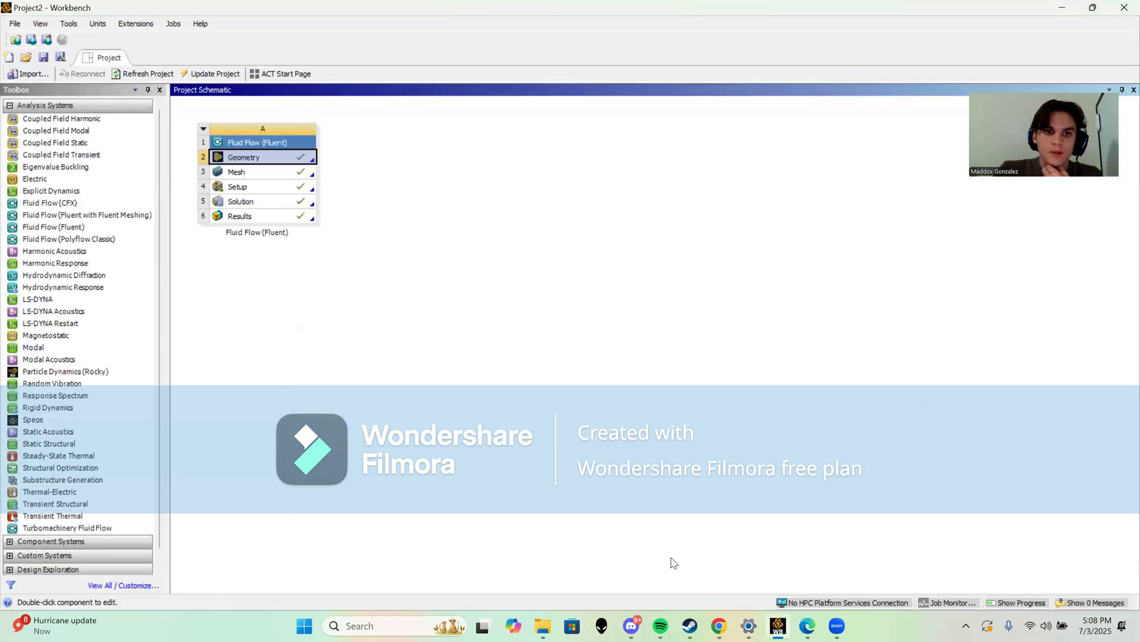
Step: Open the Mesh cell of the Fluid Flow (Fluent) system and examine the mesh grading toward the lower edge
double_click(263, 173)
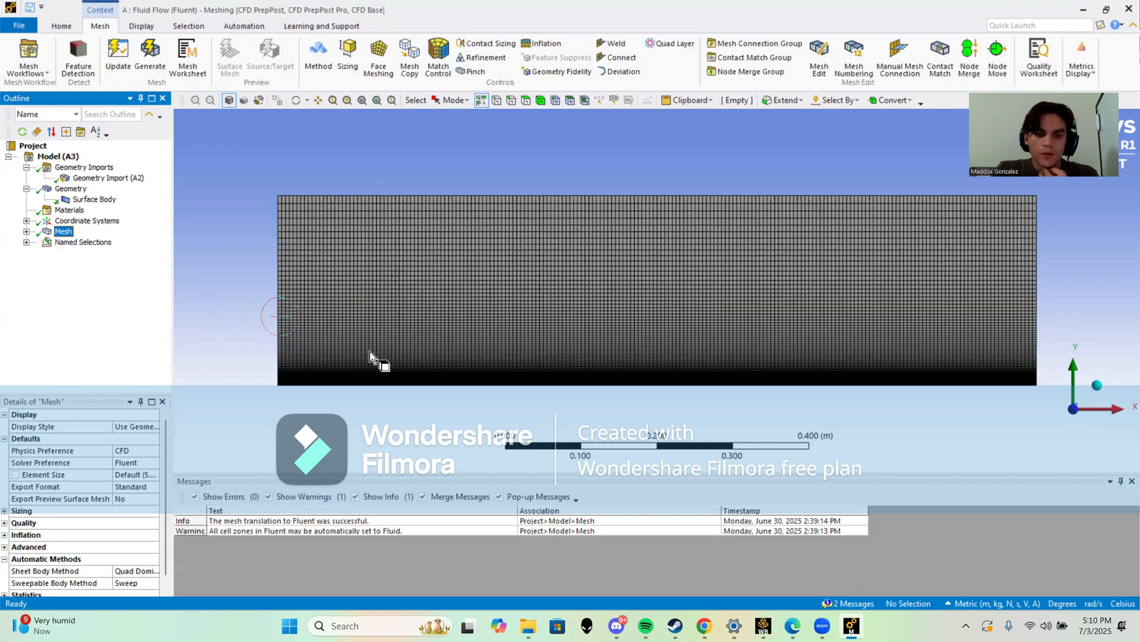
scroll(522, 373, up, 2)
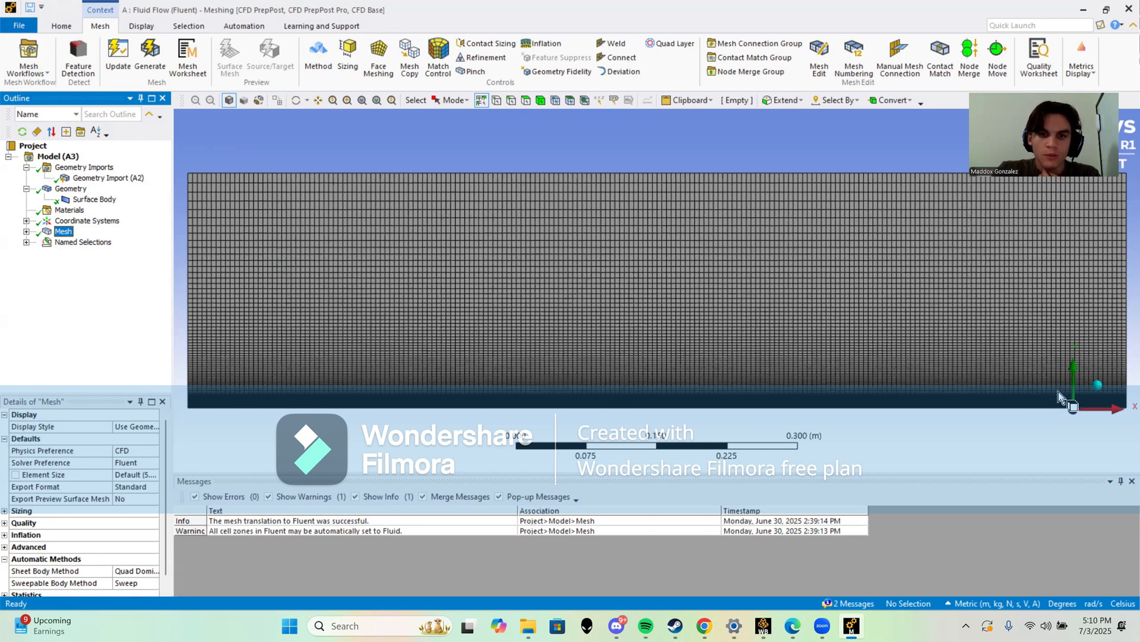
scroll(302, 402, down, 1)
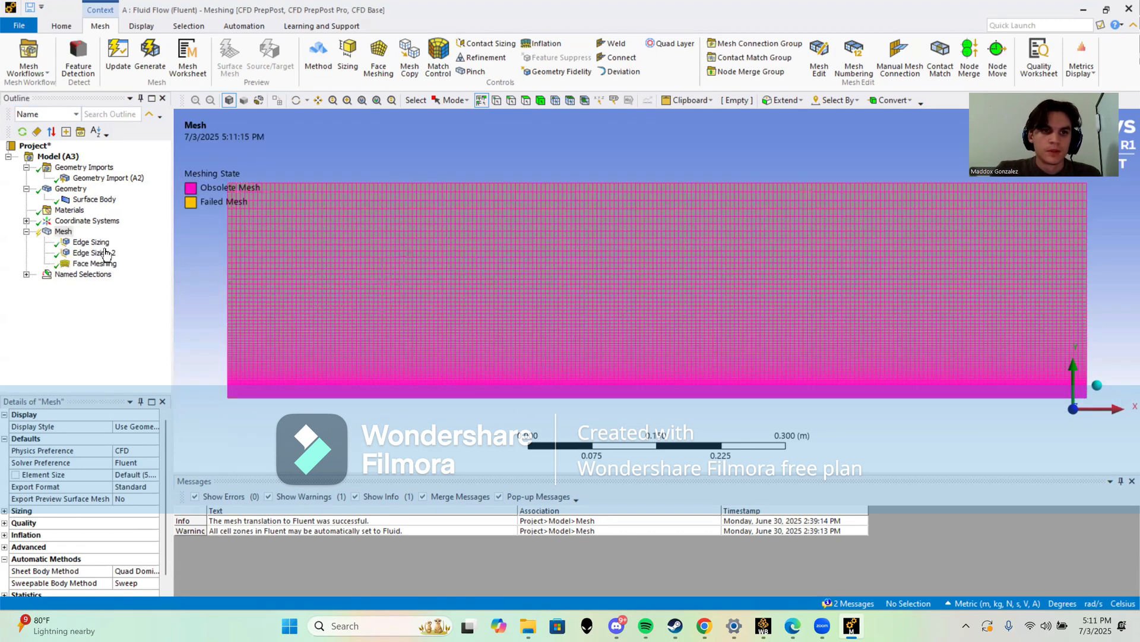
right_click(62, 231)
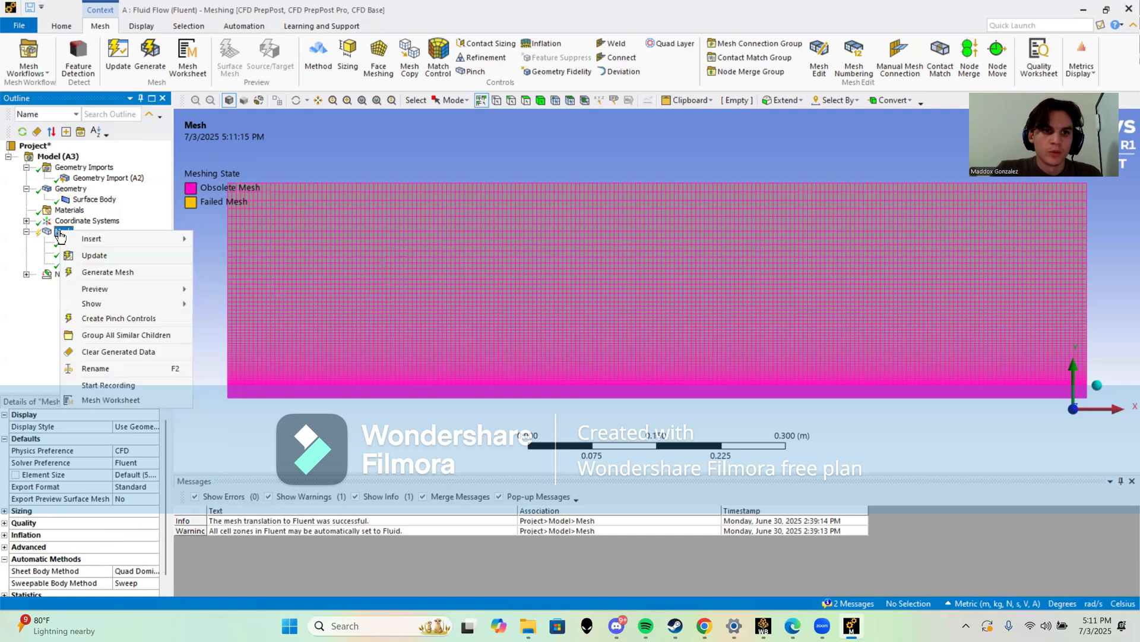
mouse_move(126, 241)
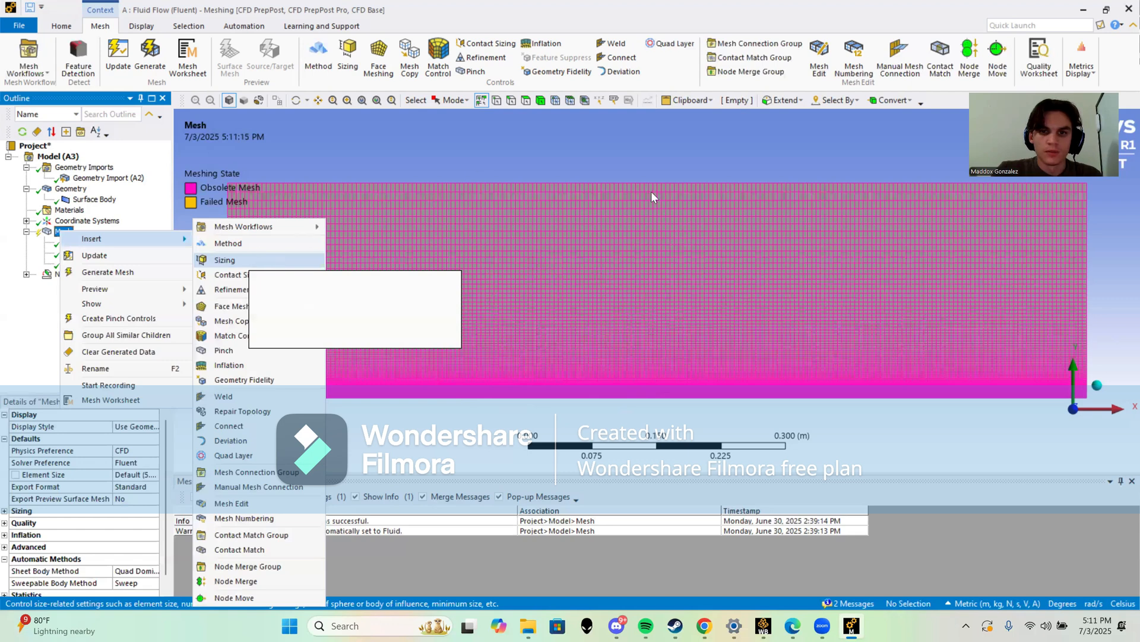
click(683, 170)
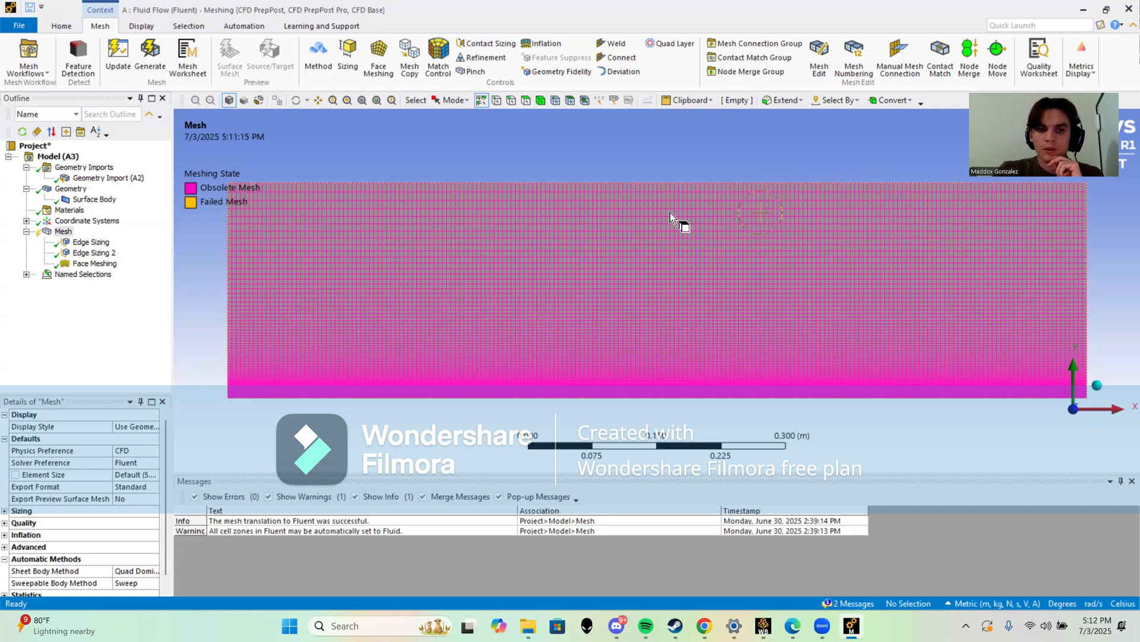
Step: Review the settings of Edge Sizing, Edge Sizing 2 and Face Meshing, and examine the whole mesh
click(91, 242)
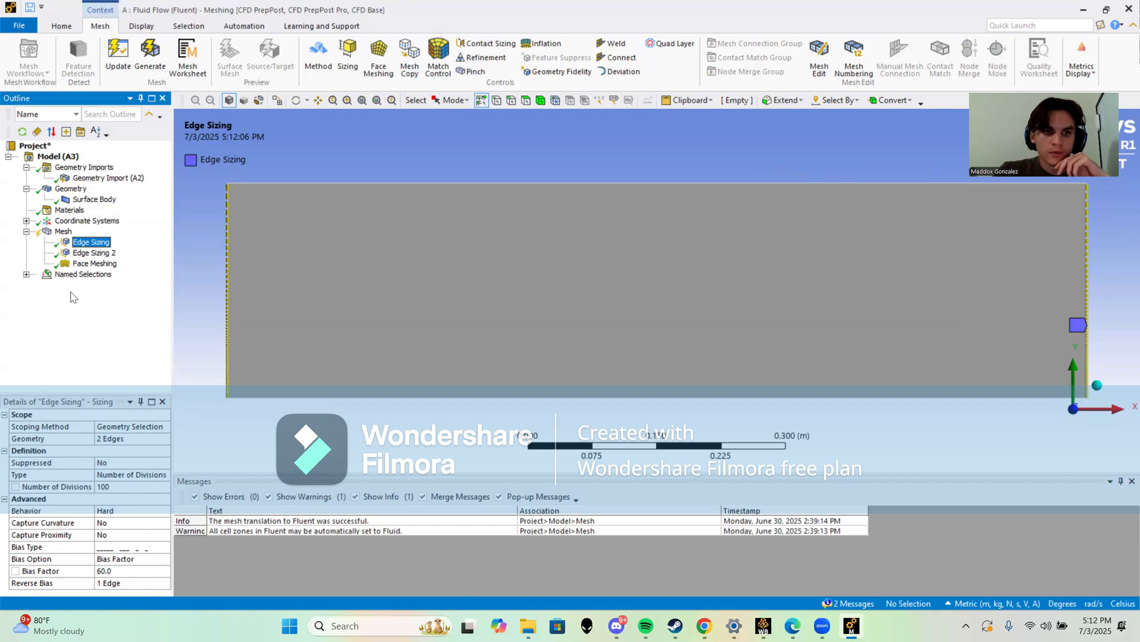
click(97, 253)
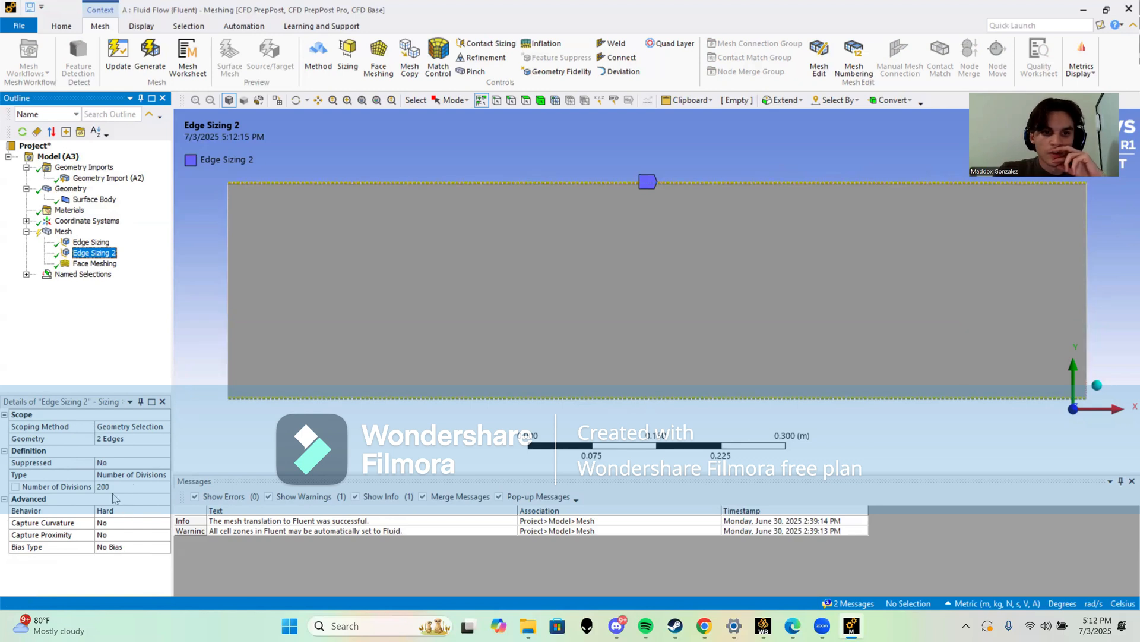
click(94, 265)
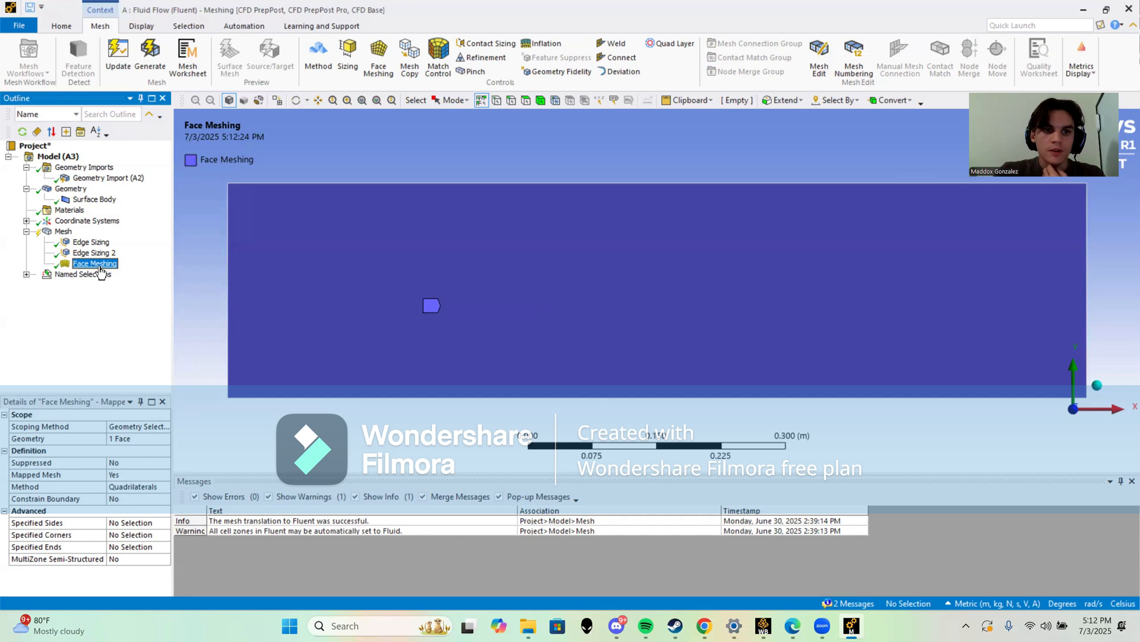
click(63, 232)
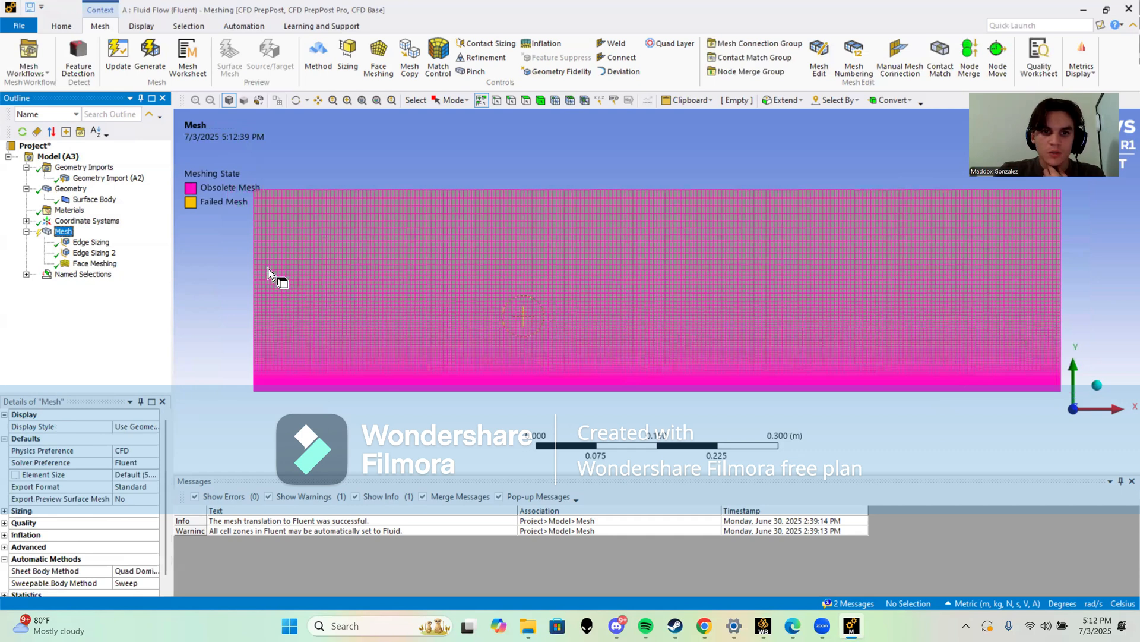
click(227, 208)
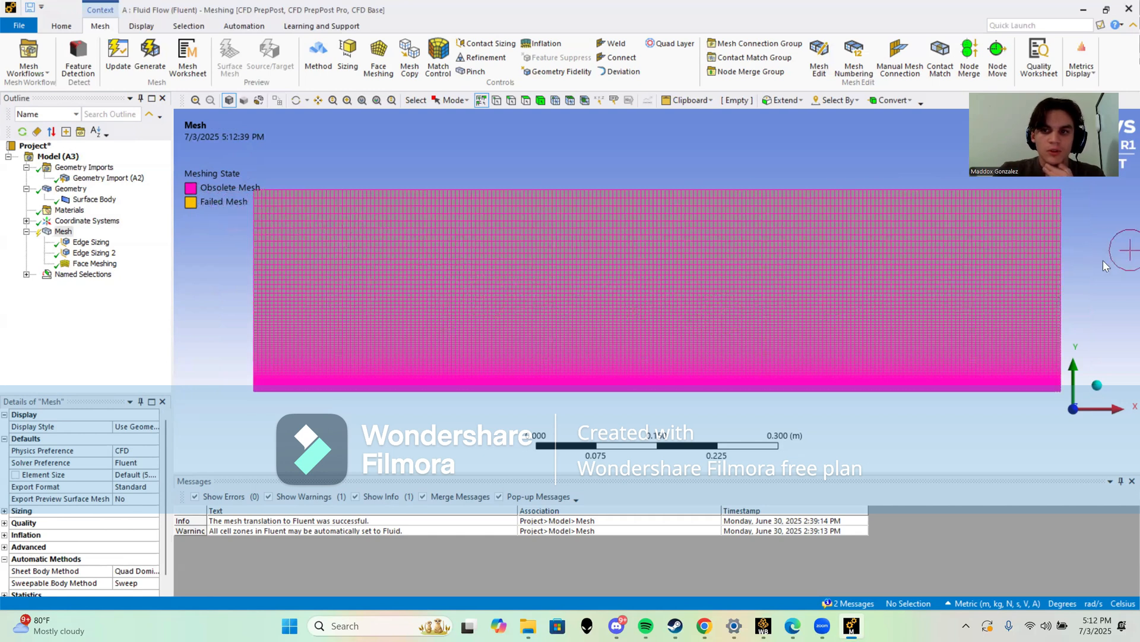
middle_drag(997, 418, 898, 389)
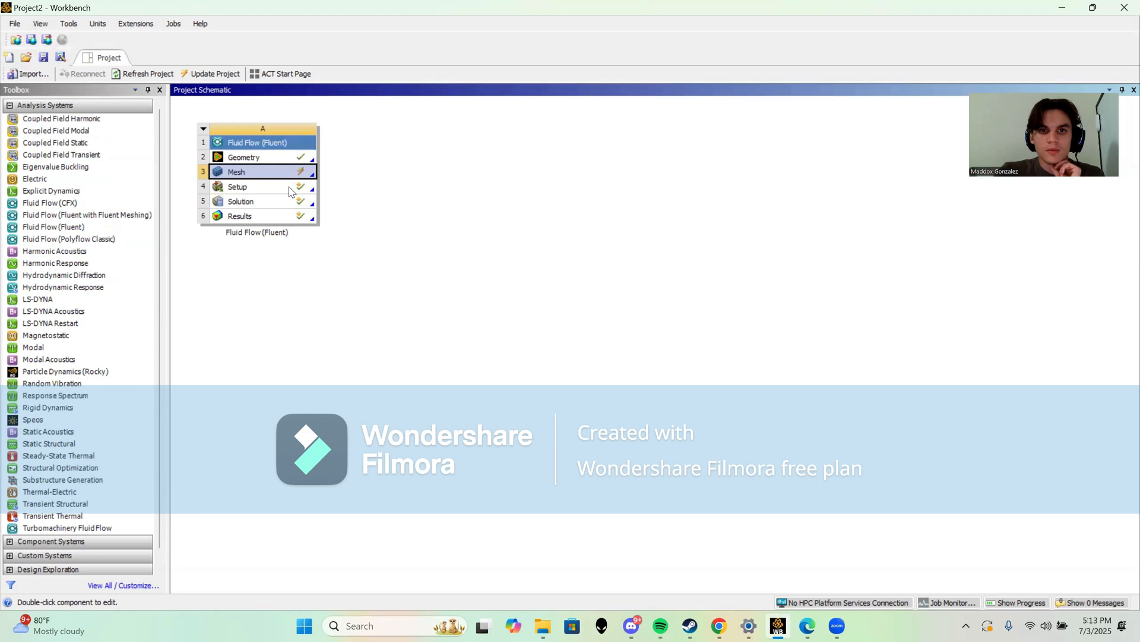
Step: Start Fluent from the Setup cell with the launcher's existing settings and open the General setup page
double_click(289, 190)
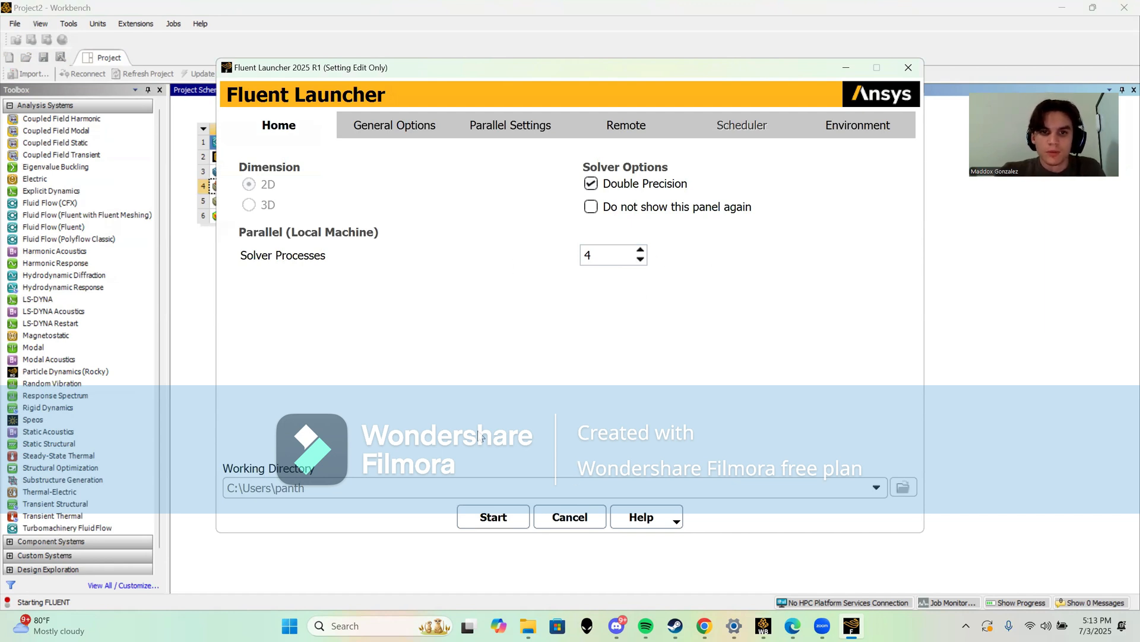
click(502, 521)
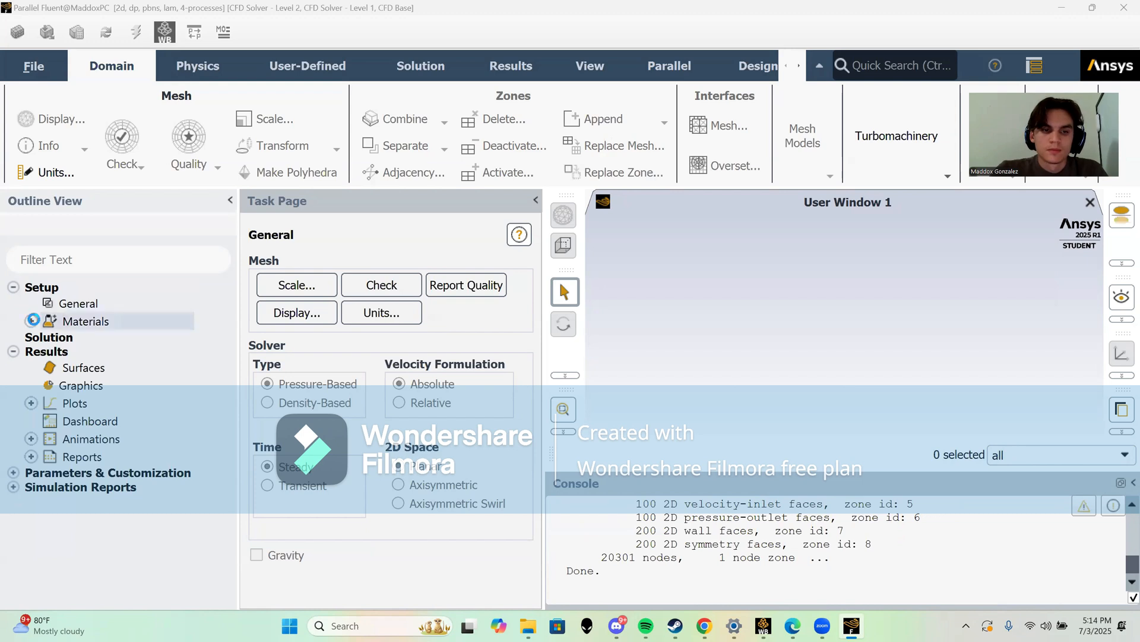
click(77, 304)
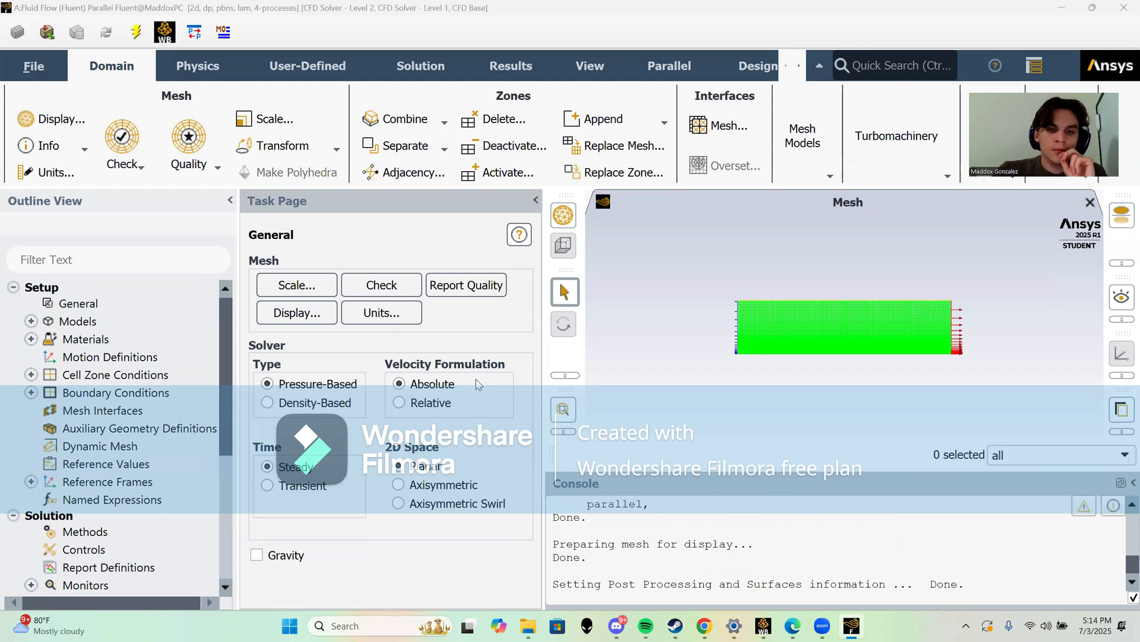
Step: Examine the loaded mesh in Fluent, including its left and right boundaries, lower edge and interior surface body
scroll(865, 360, up, 2)
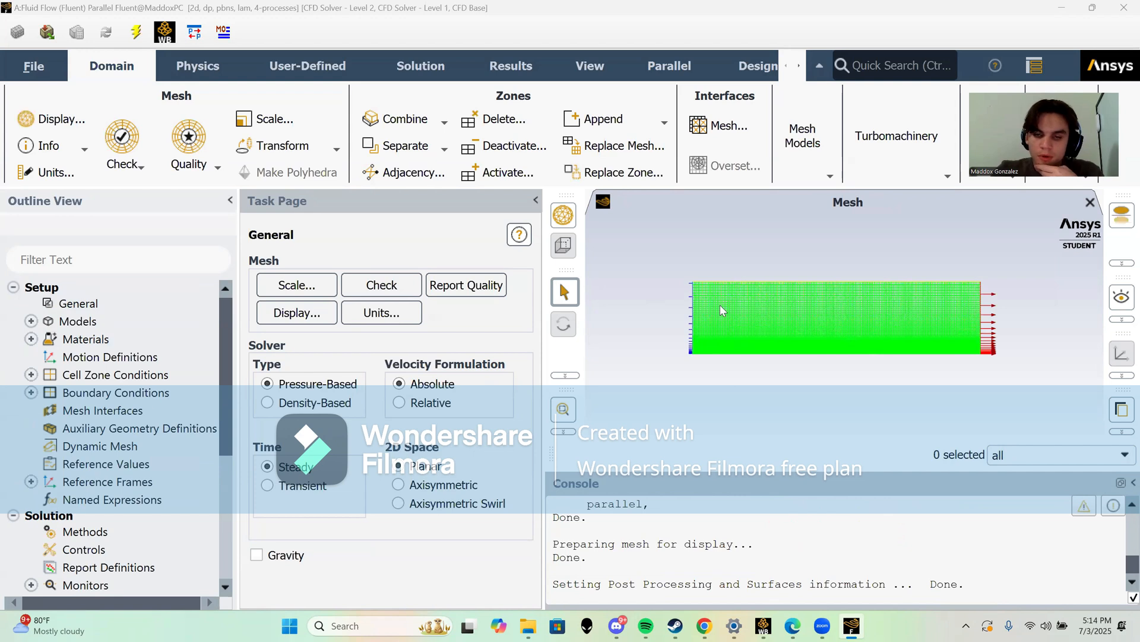
scroll(720, 312, up, 1)
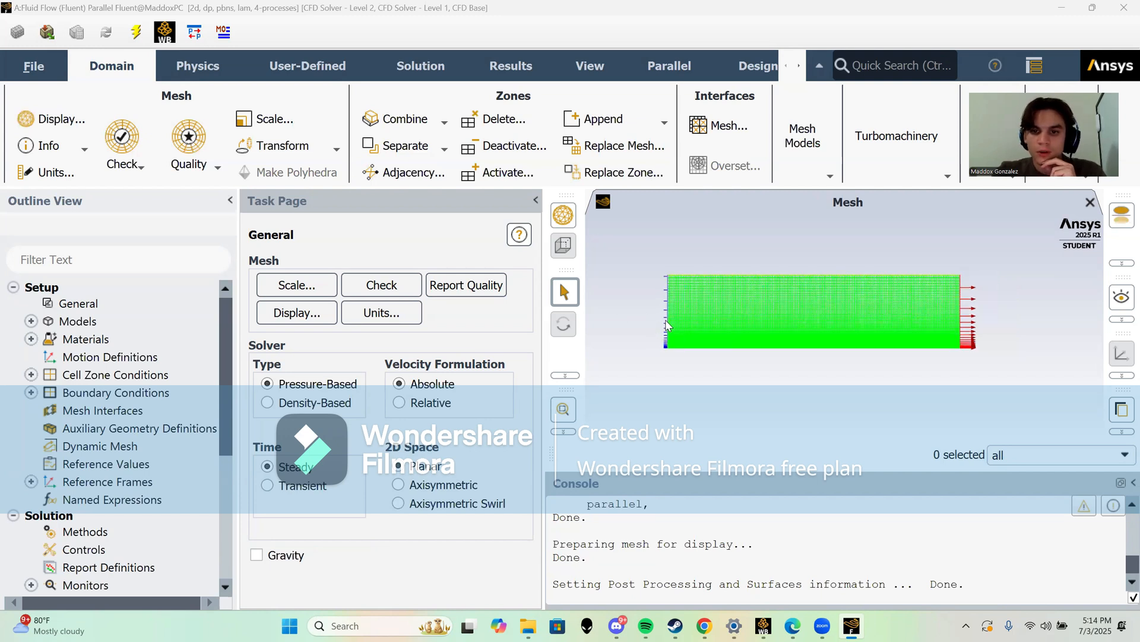
scroll(666, 326, up, 2)
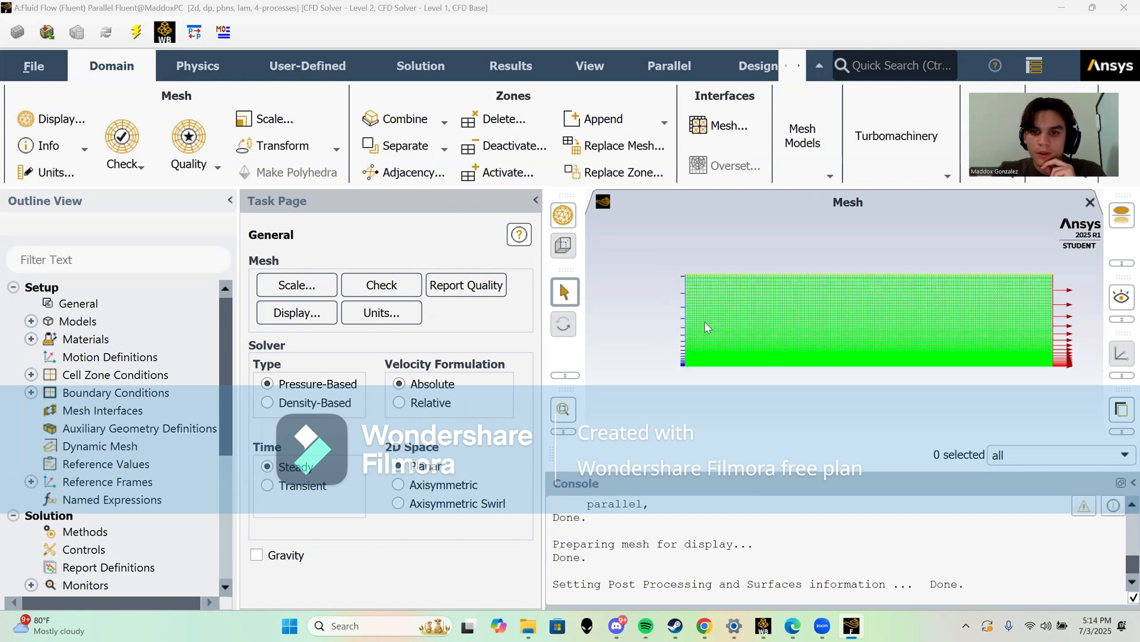
scroll(702, 321, up, 1)
scroll(697, 279, up, 1)
scroll(841, 273, up, 1)
scroll(831, 344, down, 3)
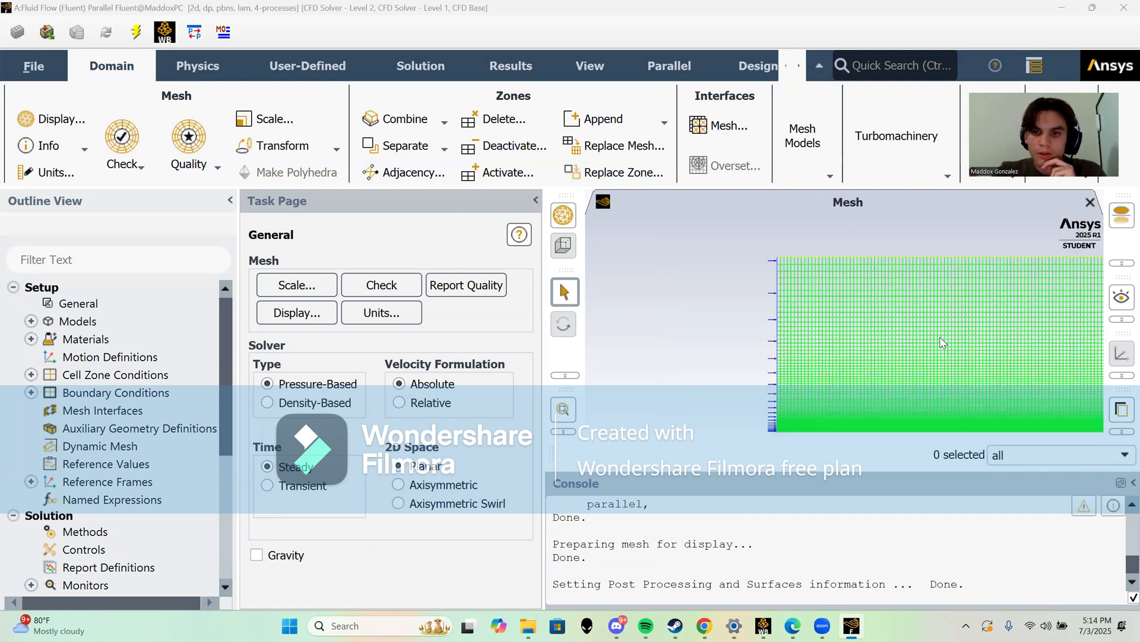
scroll(836, 265, down, 2)
scroll(772, 249, down, 1)
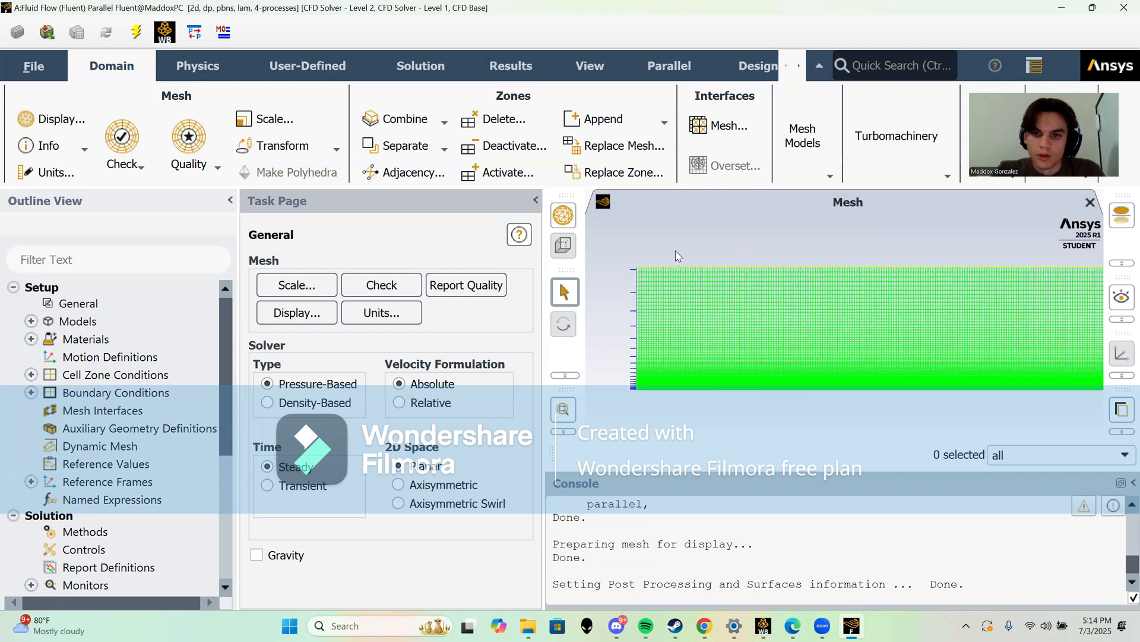
scroll(723, 257, down, 1)
scroll(858, 290, down, 1)
scroll(772, 256, down, 1)
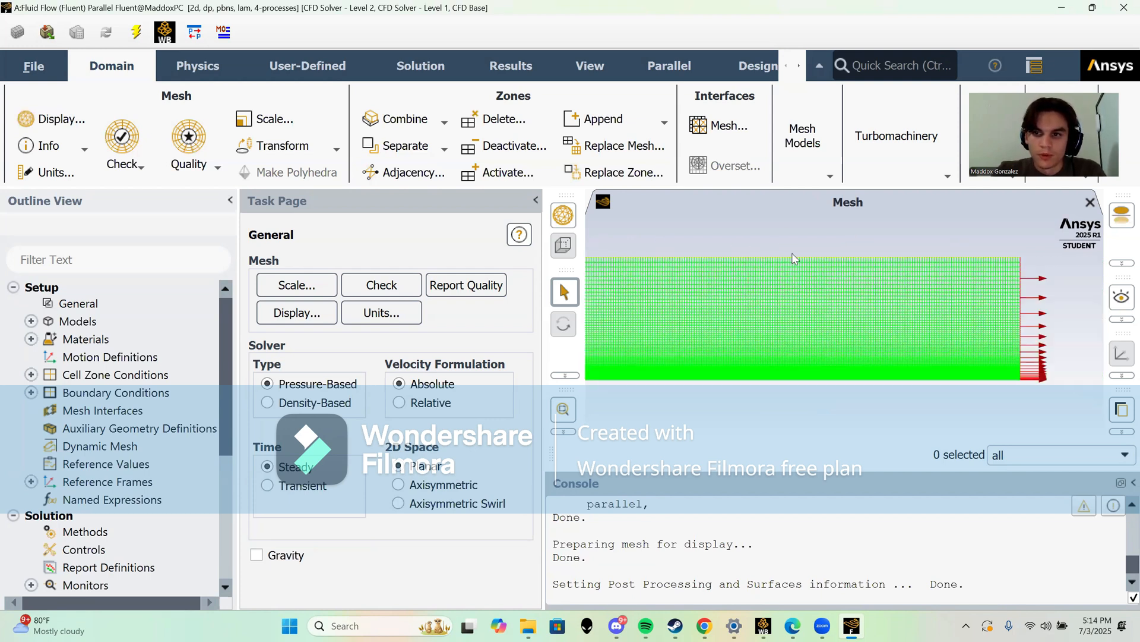
drag(1014, 309, 919, 308)
scroll(947, 351, up, 1)
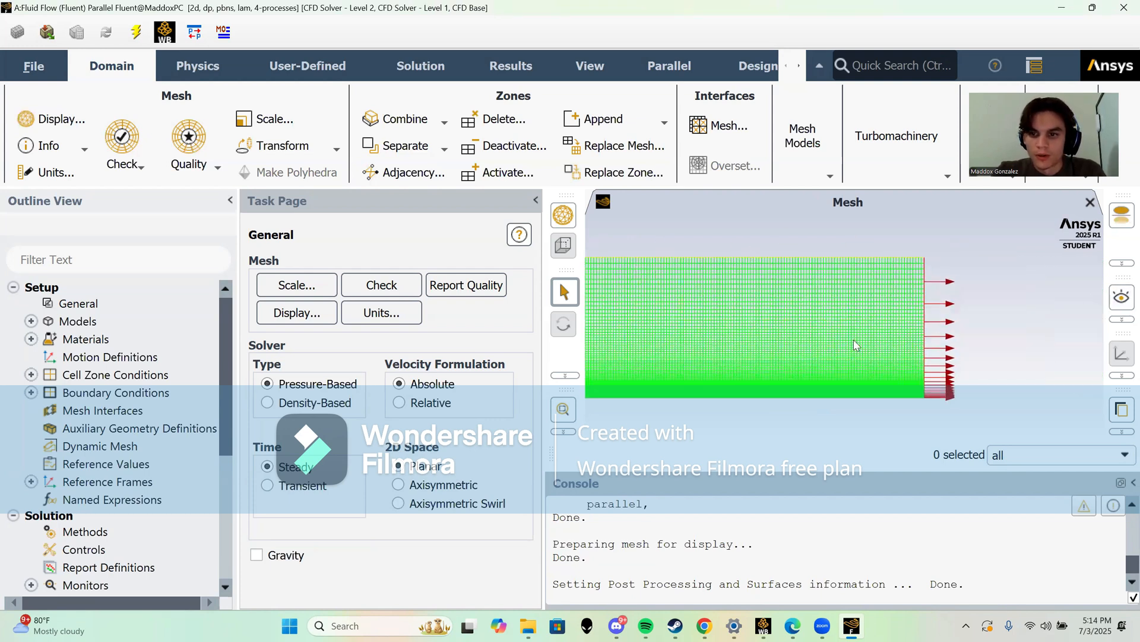
scroll(853, 340, down, 2)
drag(903, 267, 1021, 268)
scroll(761, 357, down, 1)
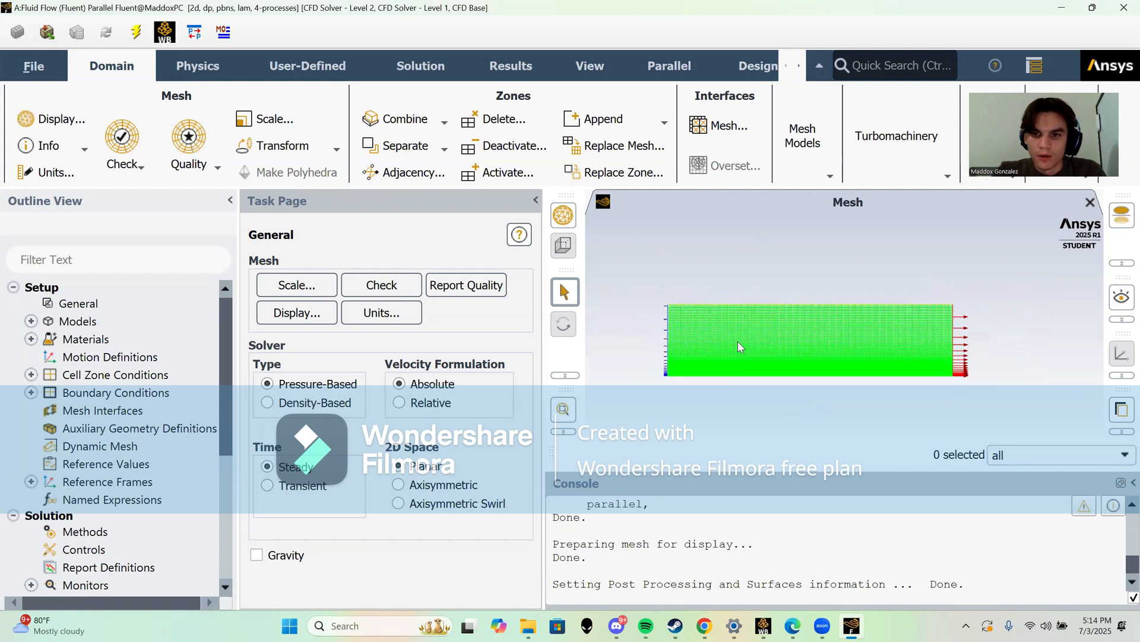
scroll(731, 351, up, 1)
scroll(707, 385, up, 2)
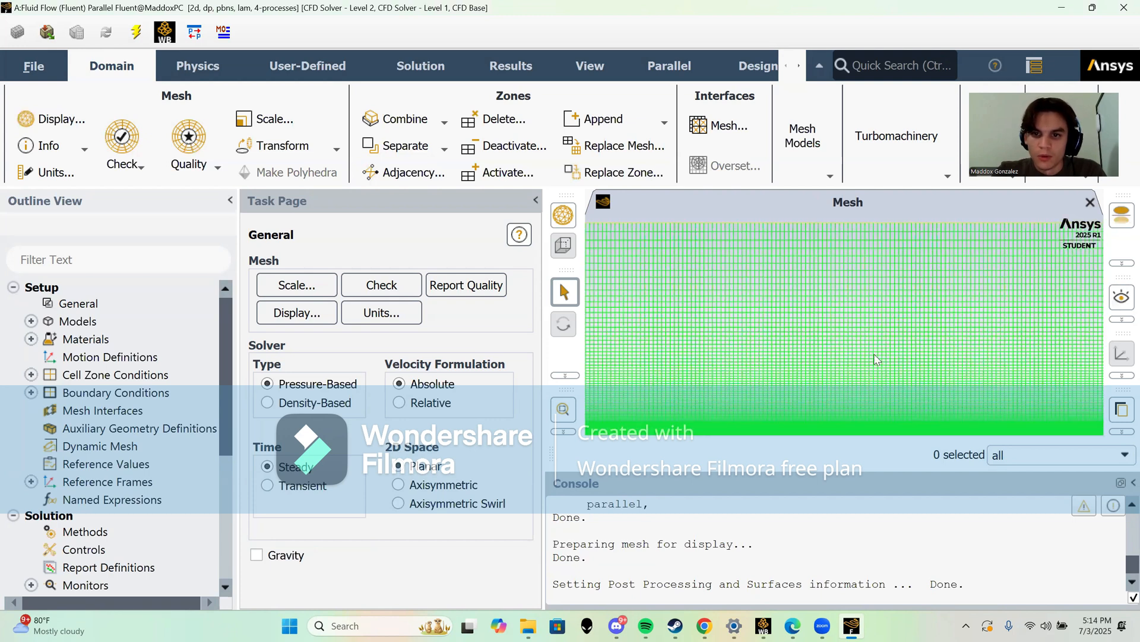
scroll(879, 361, up, 1)
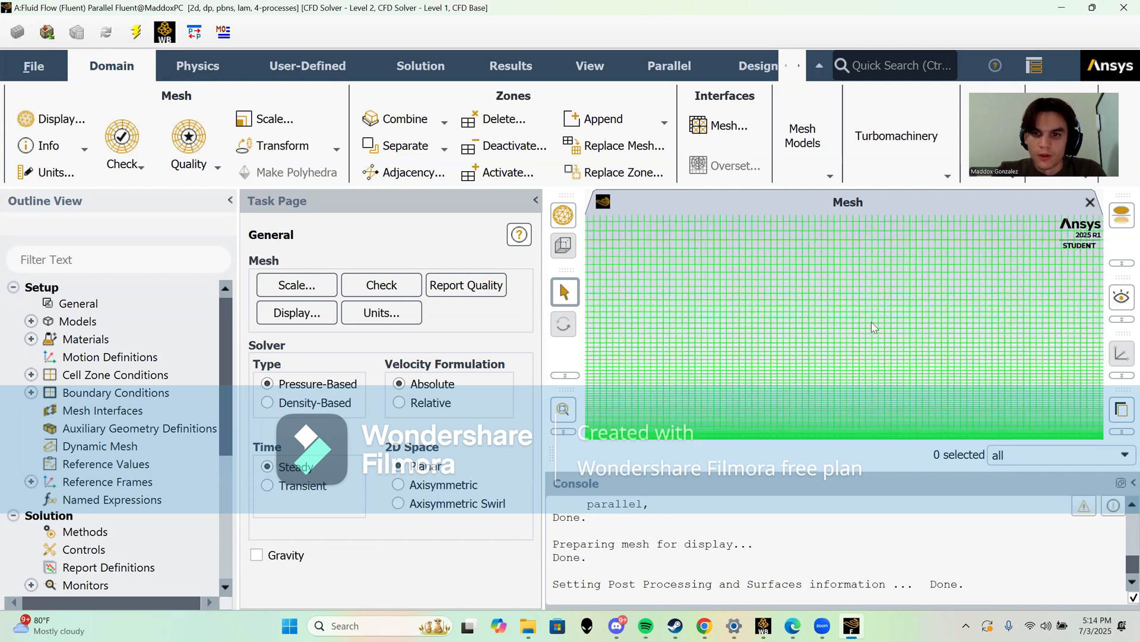
scroll(871, 327, down, 3)
scroll(710, 234, up, 1)
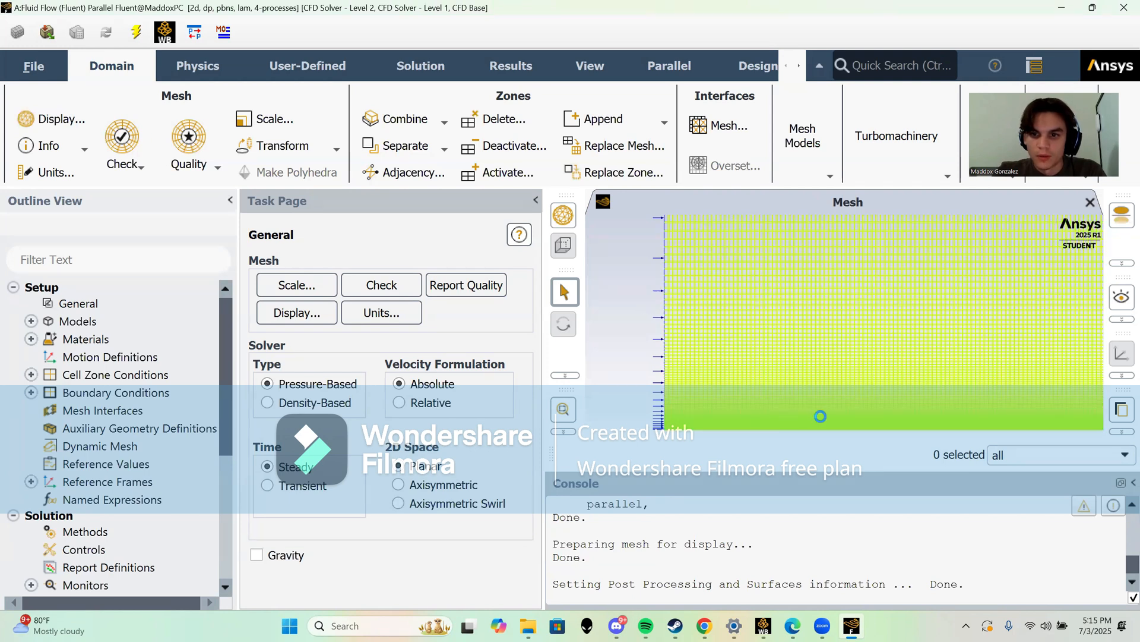
click(850, 416)
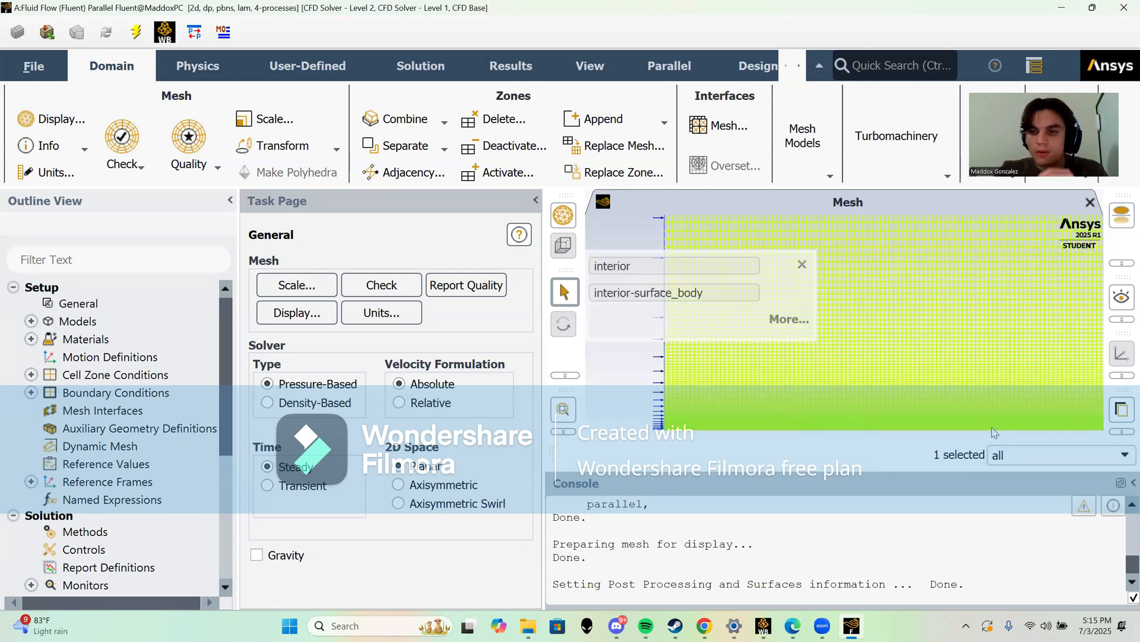
click(802, 265)
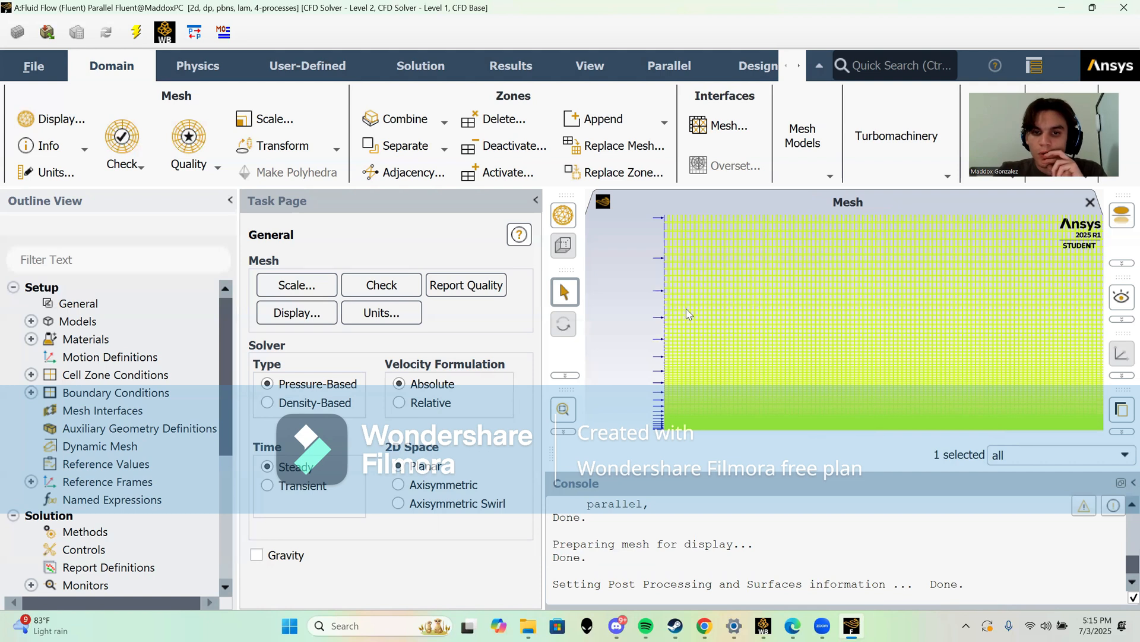
Step: Review the list of physics models under Setup, including the Viscous model
click(31, 322)
scroll(198, 340, down, 1)
scroll(171, 350, up, 1)
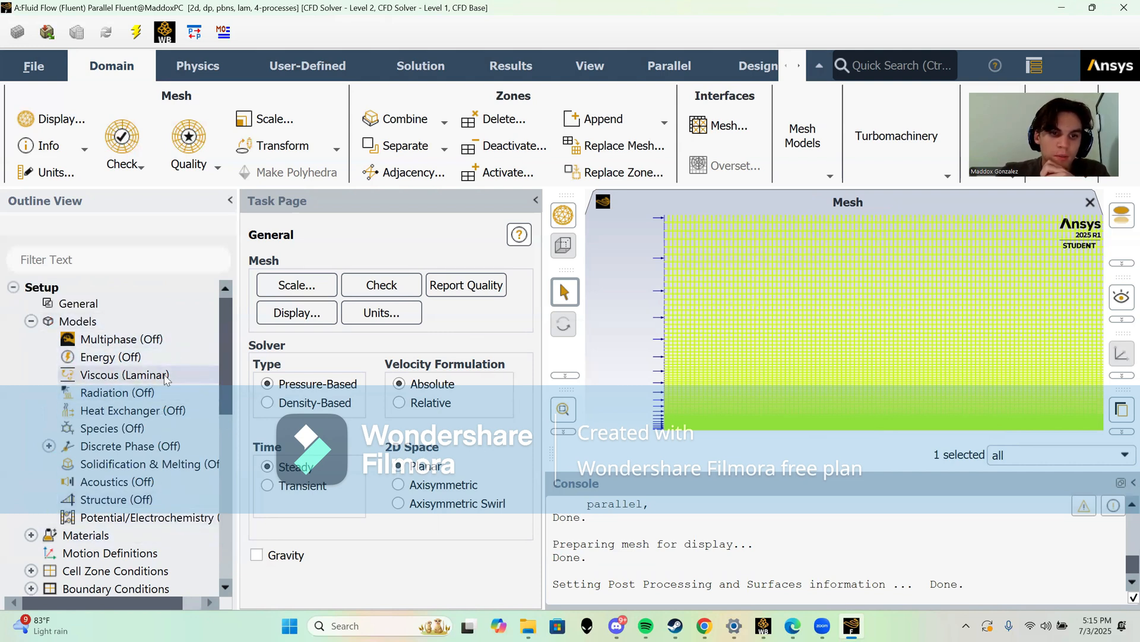
click(31, 321)
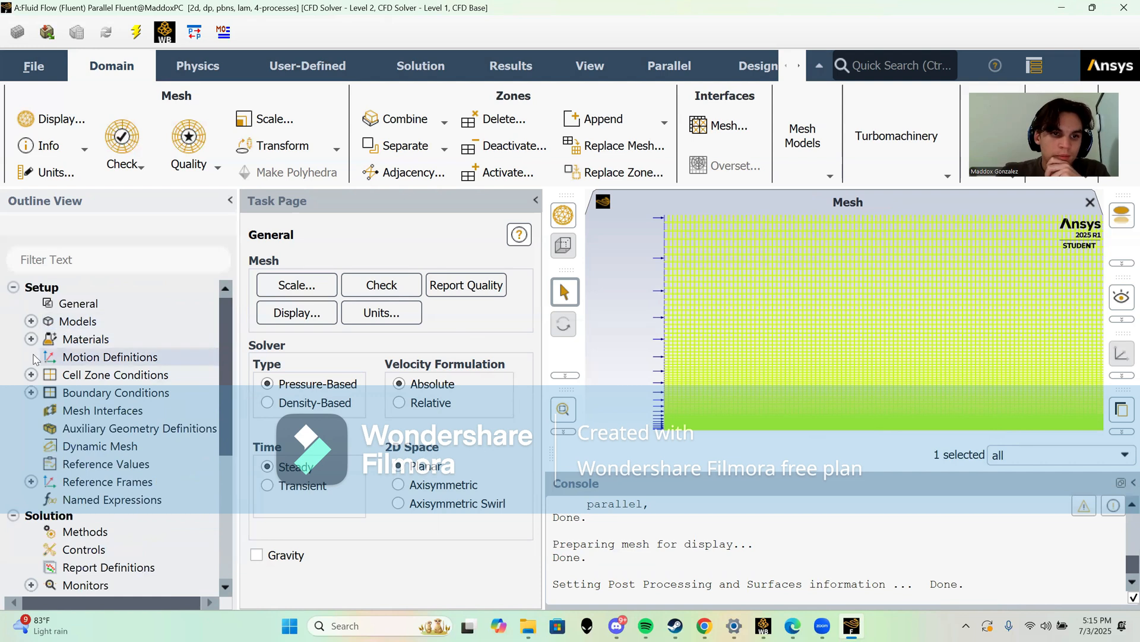
click(31, 321)
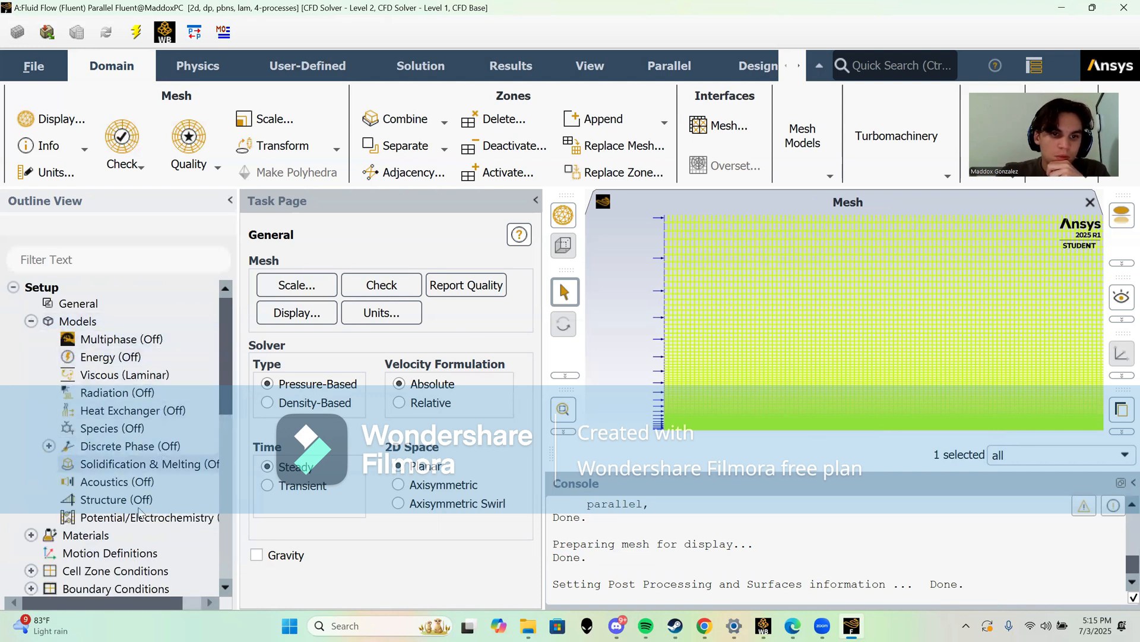
click(31, 321)
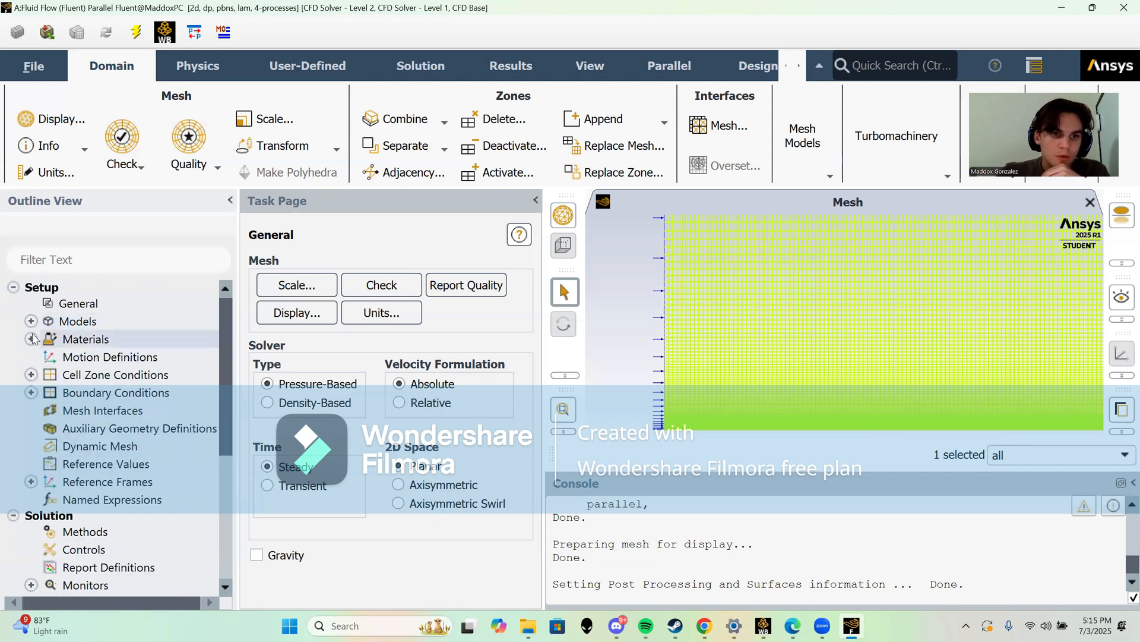
Step: Review the air fluid material and apply its constant density of 1.2 kg/m³ and constant viscosity of 1.8e-05 kg/(m s)
click(32, 339)
double_click(109, 358)
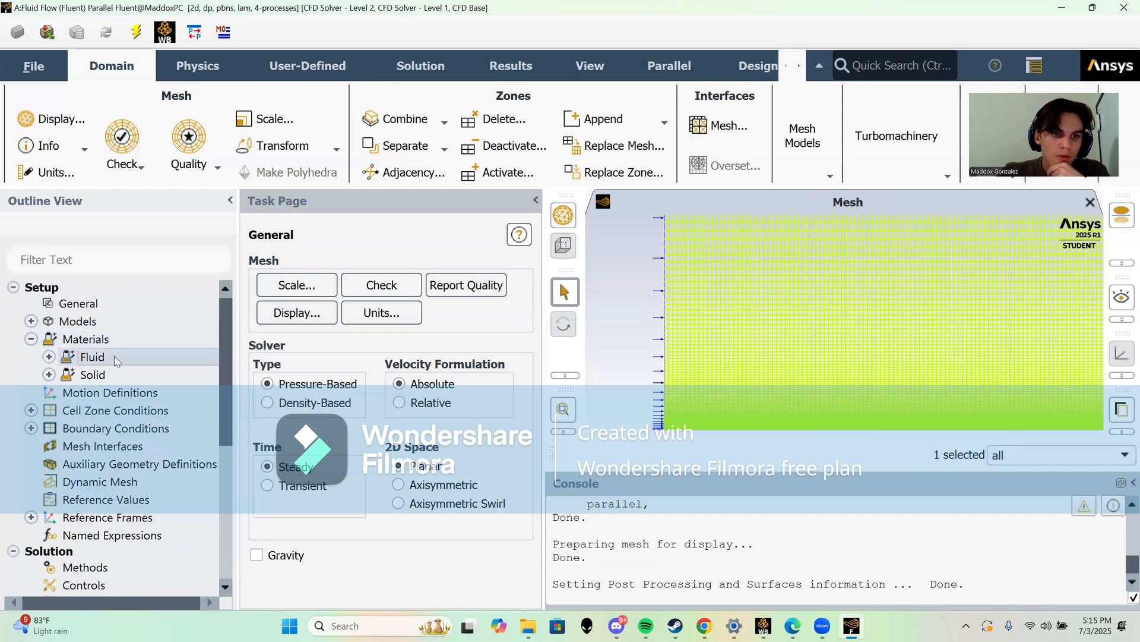
double_click(106, 373)
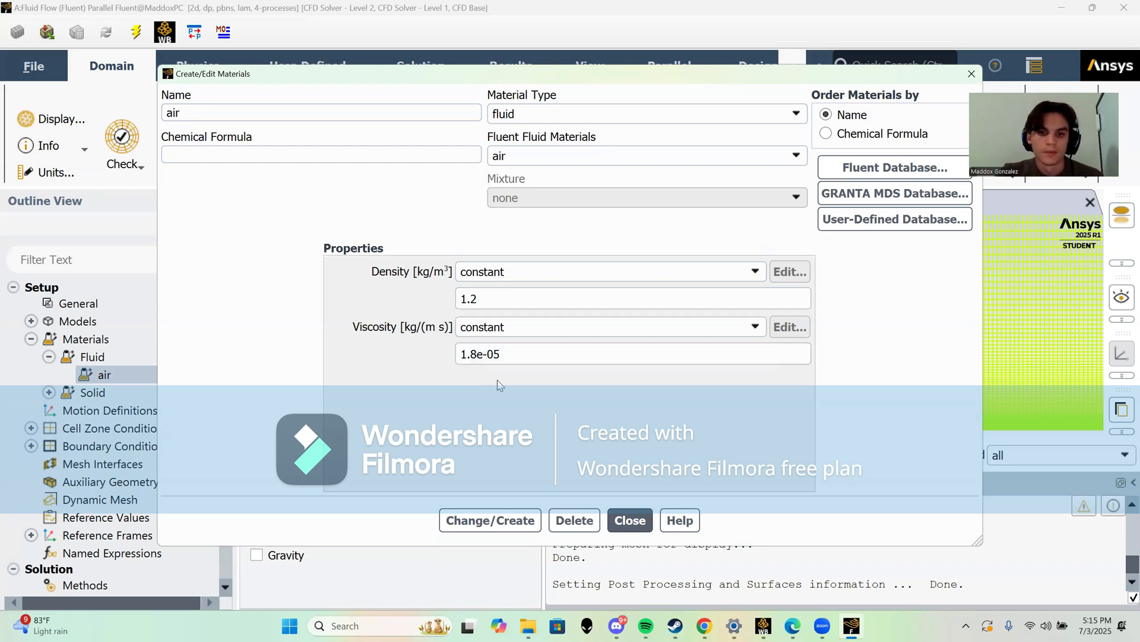
click(505, 522)
click(629, 520)
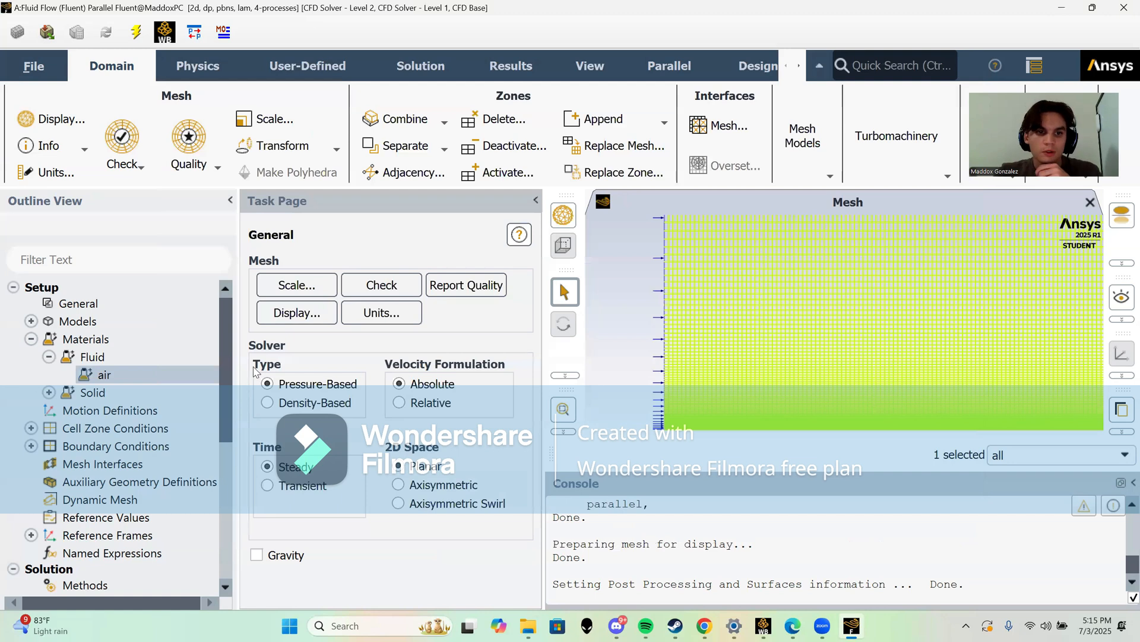
Step: Review the inlet boundary condition and apply its velocity magnitude of 2 m/s, normal to the boundary
scroll(167, 357, down, 1)
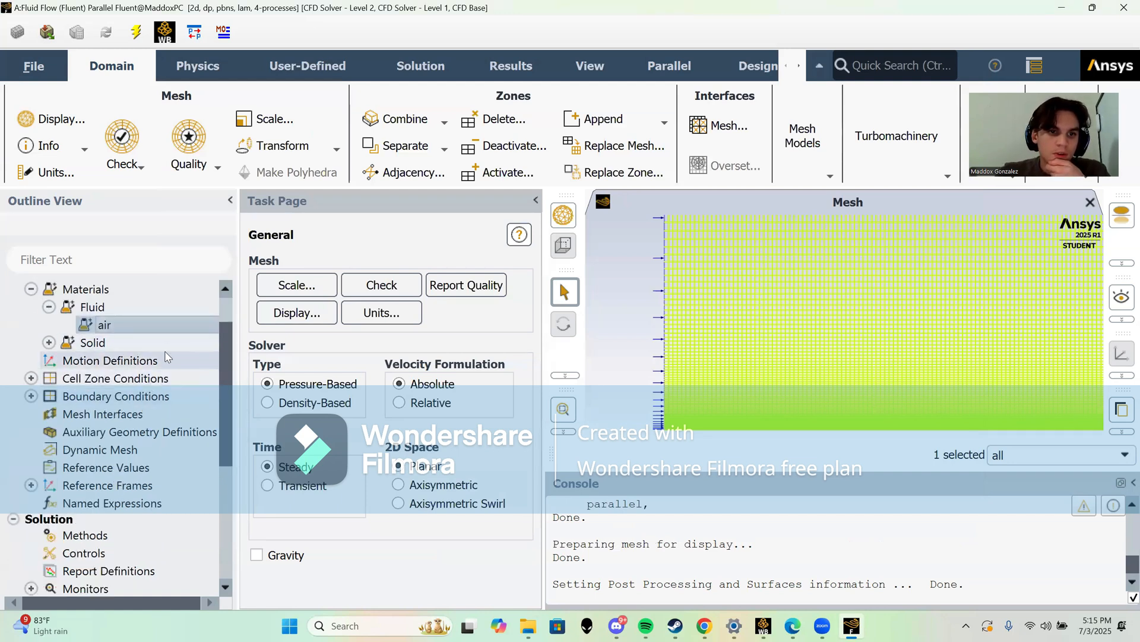
scroll(168, 357, up, 1)
scroll(126, 434, down, 1)
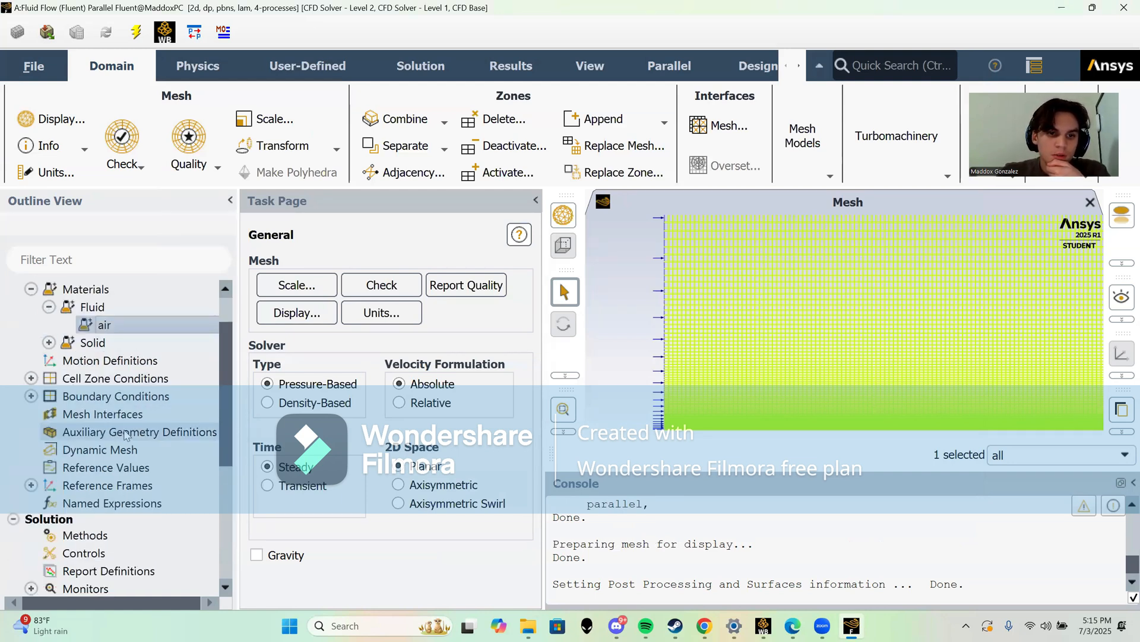
click(31, 396)
double_click(131, 416)
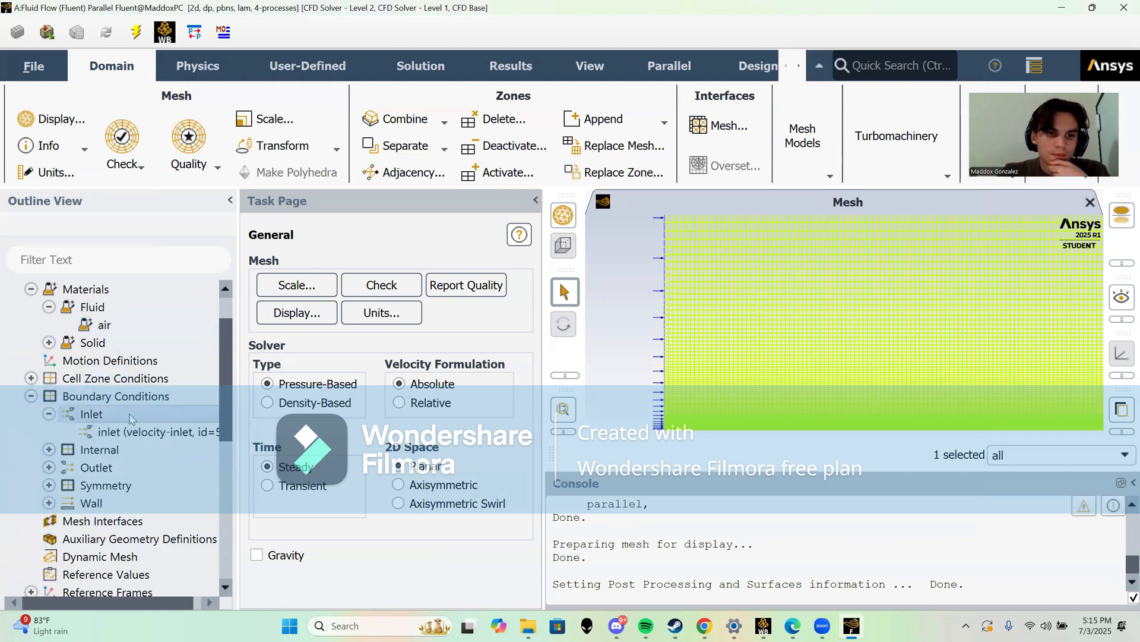
double_click(195, 433)
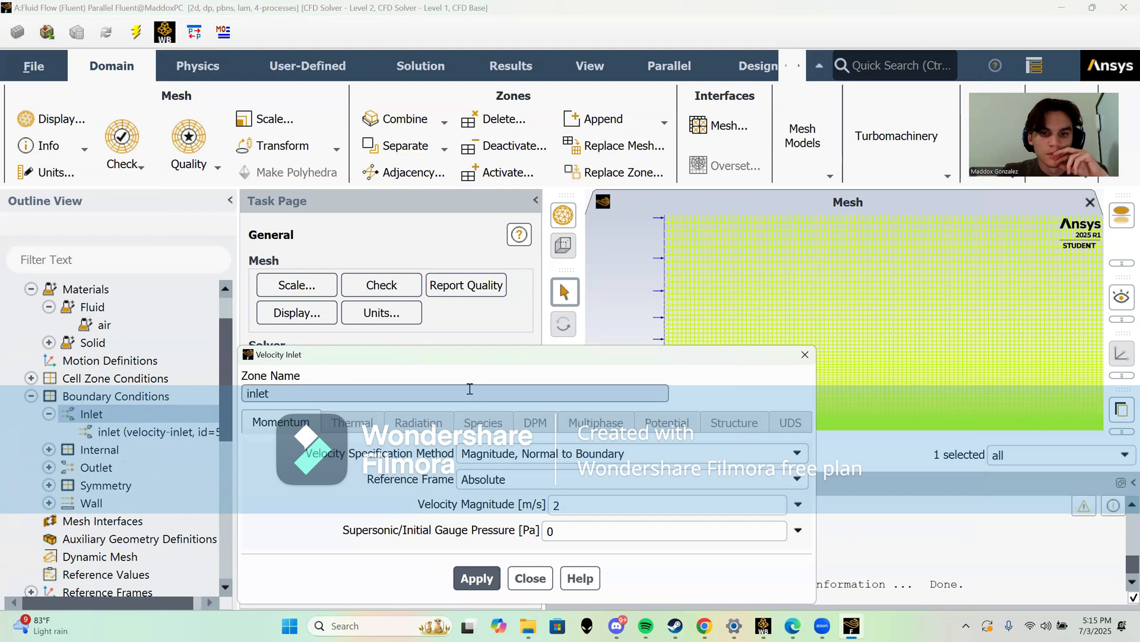
drag(480, 363, 562, 162)
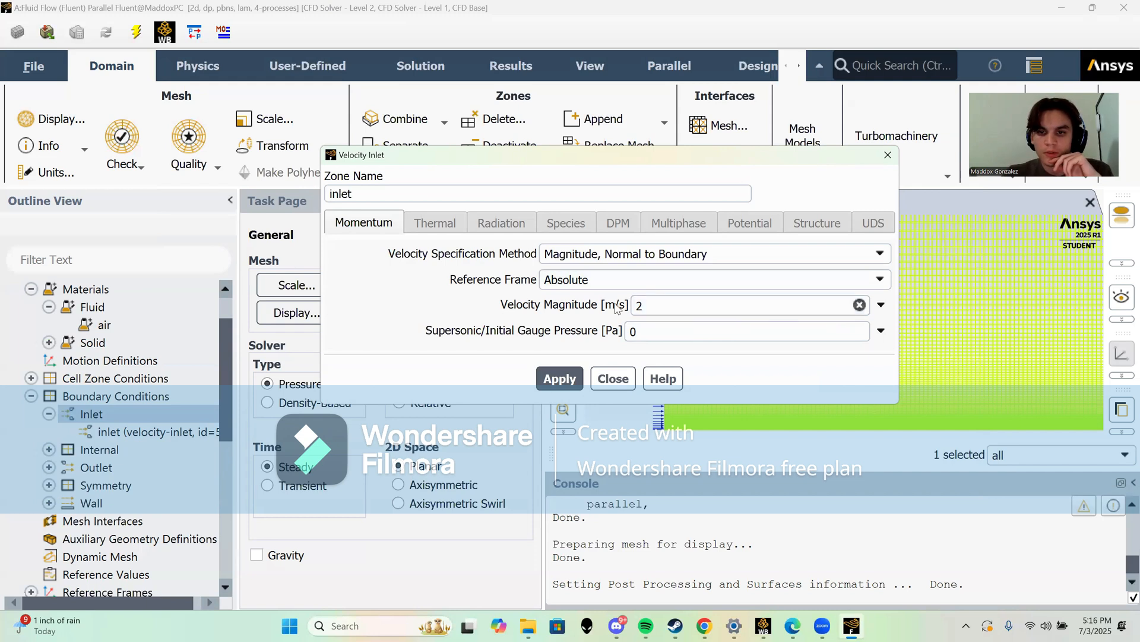
click(575, 377)
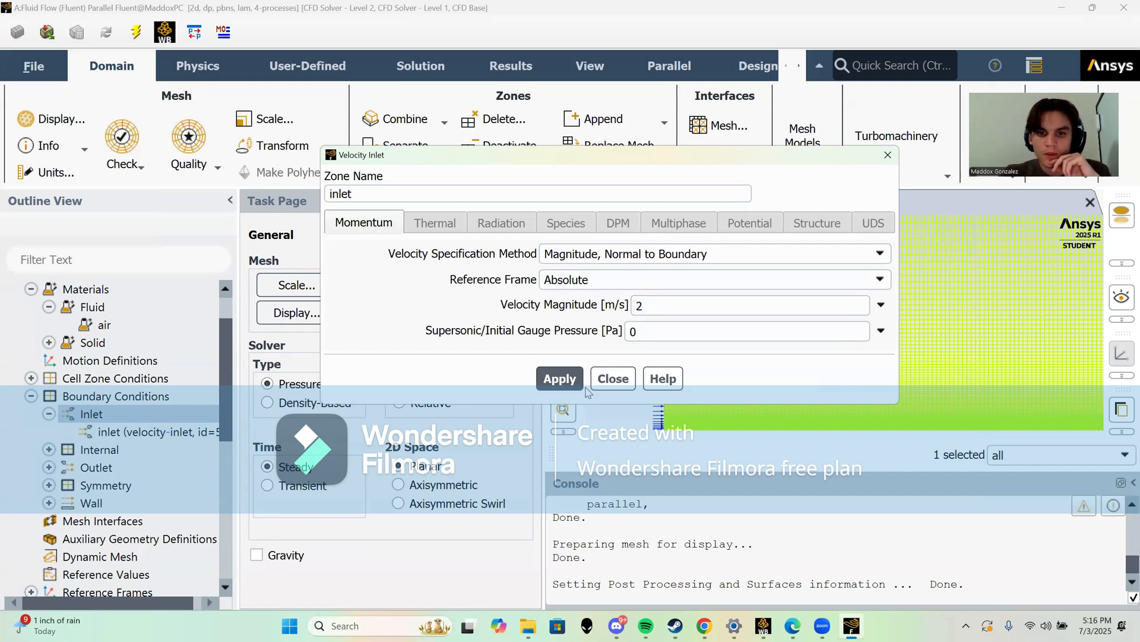
click(614, 378)
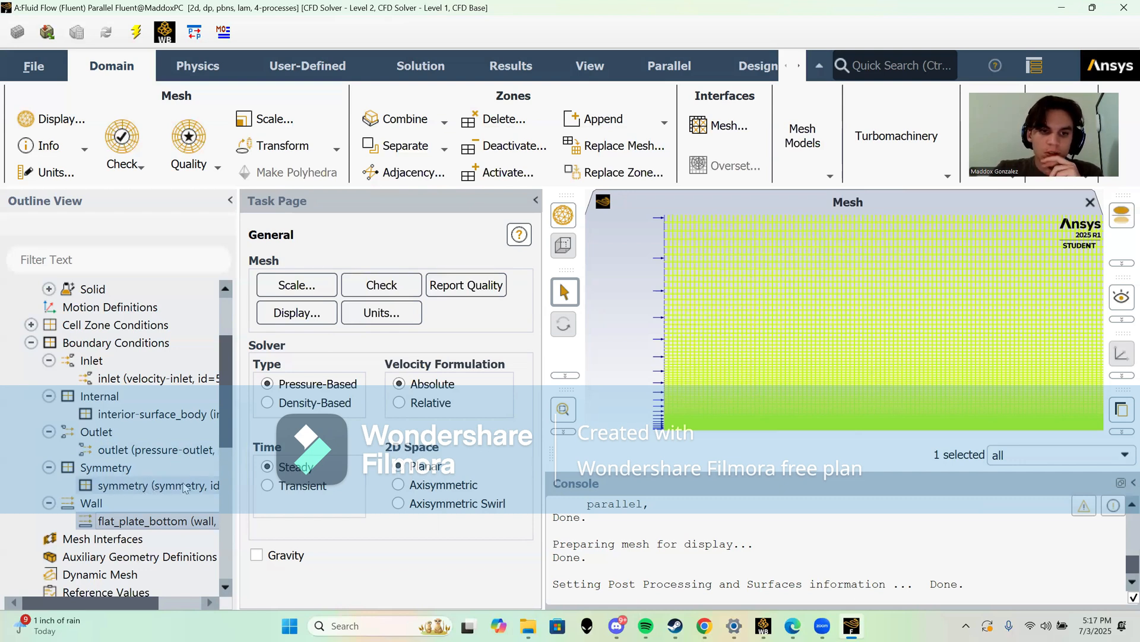
Step: Review the wall motion and shear condition of the flat_plate_bottom wall, and collapse the boundary conditions list
double_click(161, 523)
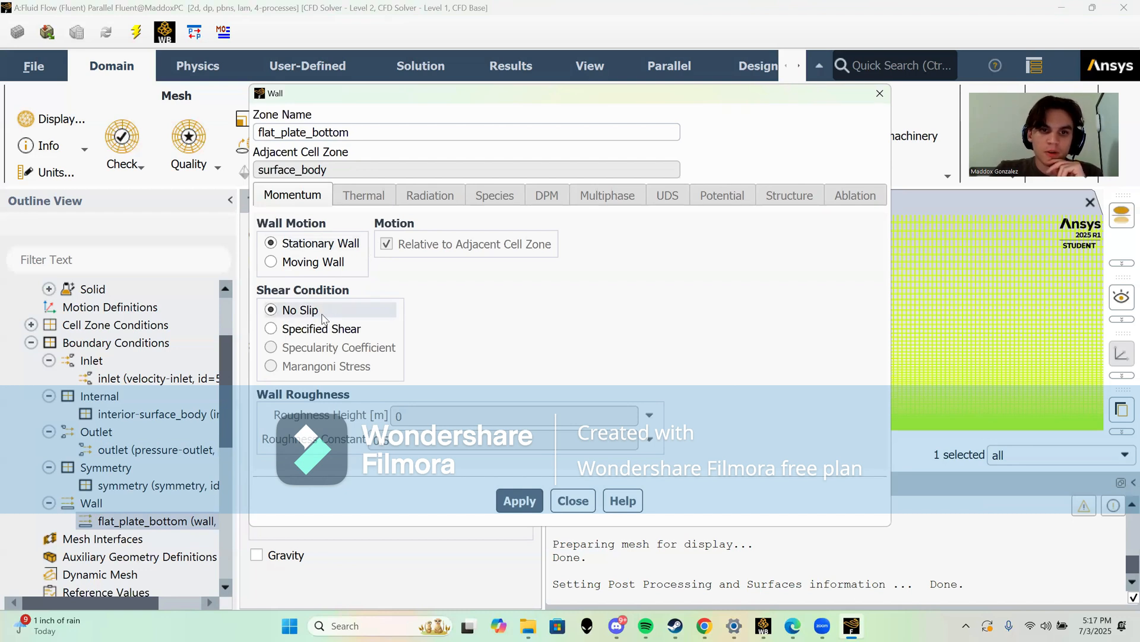
click(880, 94)
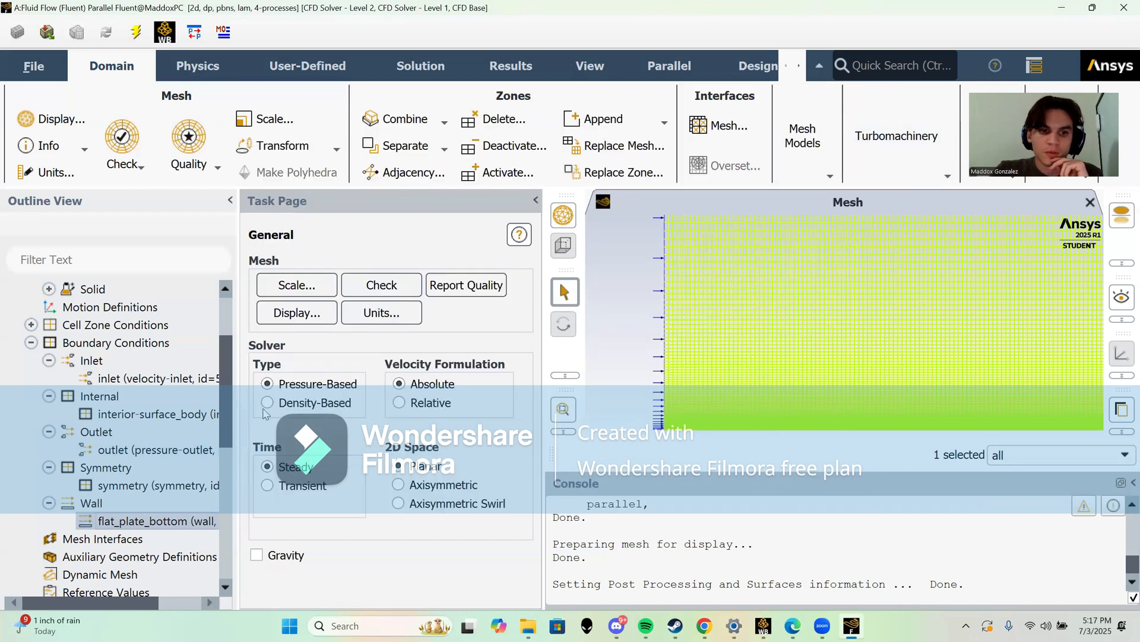
scroll(165, 428, down, 3)
scroll(165, 427, up, 1)
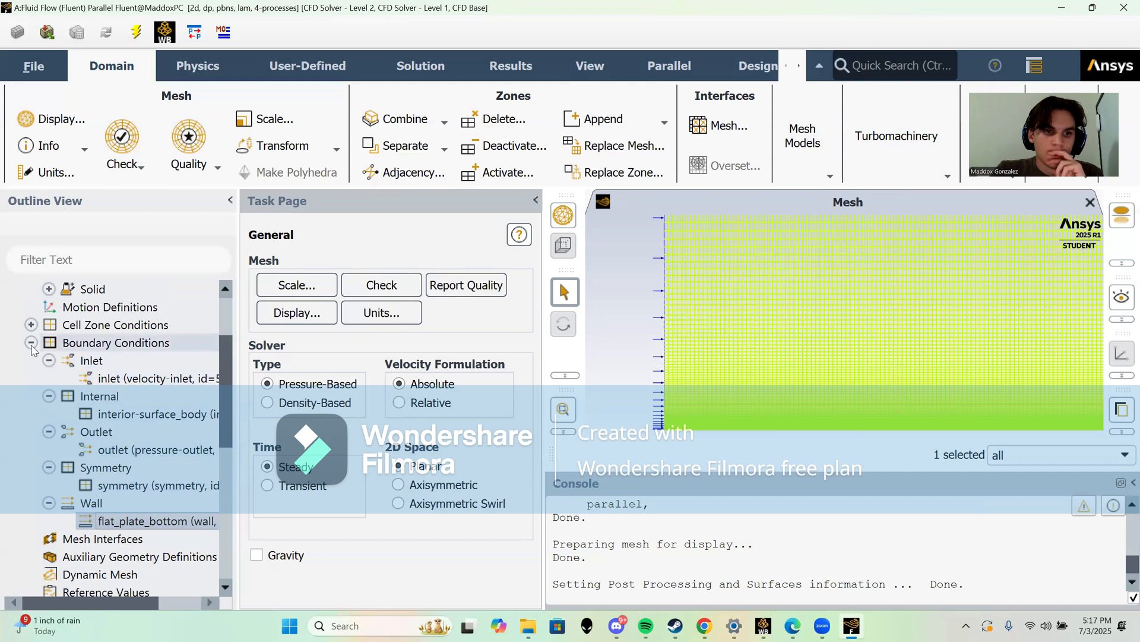
click(142, 381)
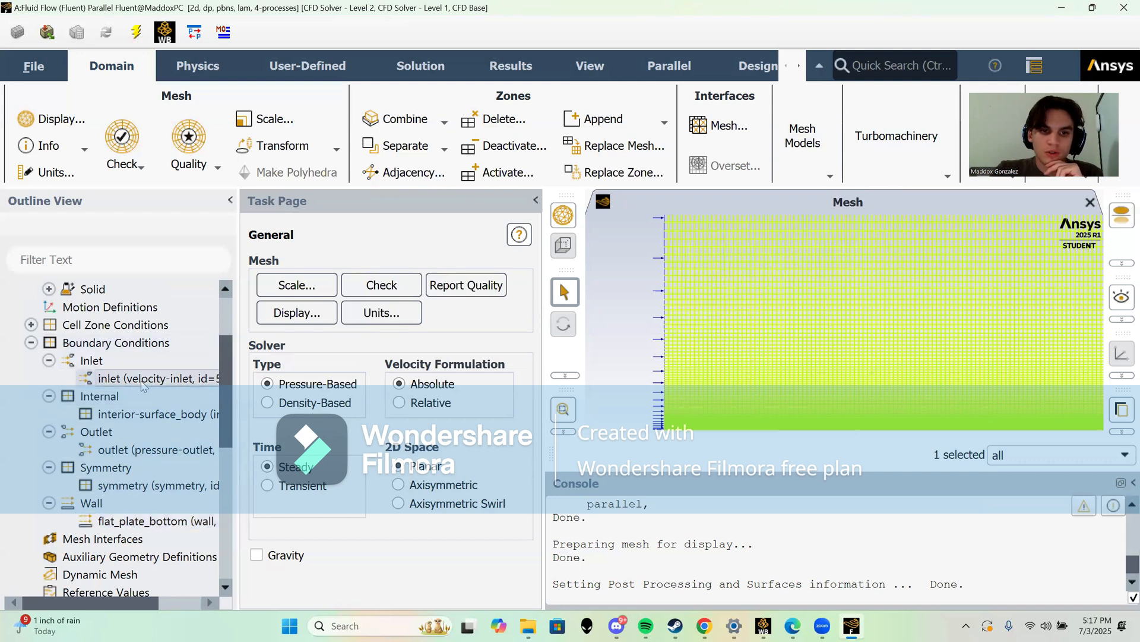
click(31, 342)
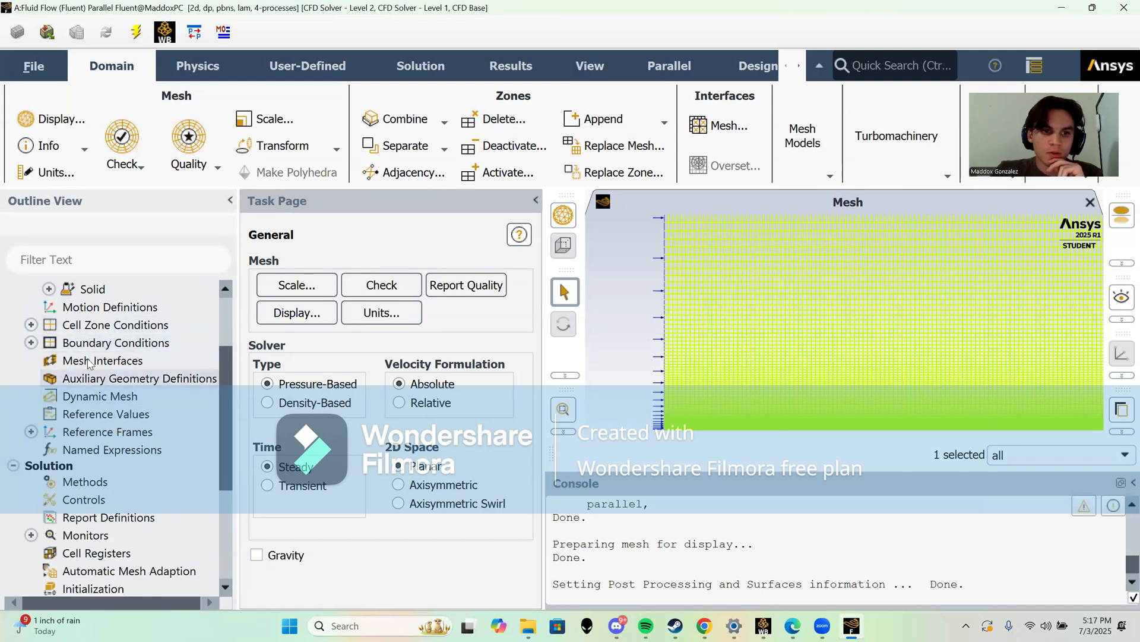
Step: Initialize the solution and run the calculation with the existing solution settings
click(31, 431)
click(31, 431)
scroll(76, 424, down, 2)
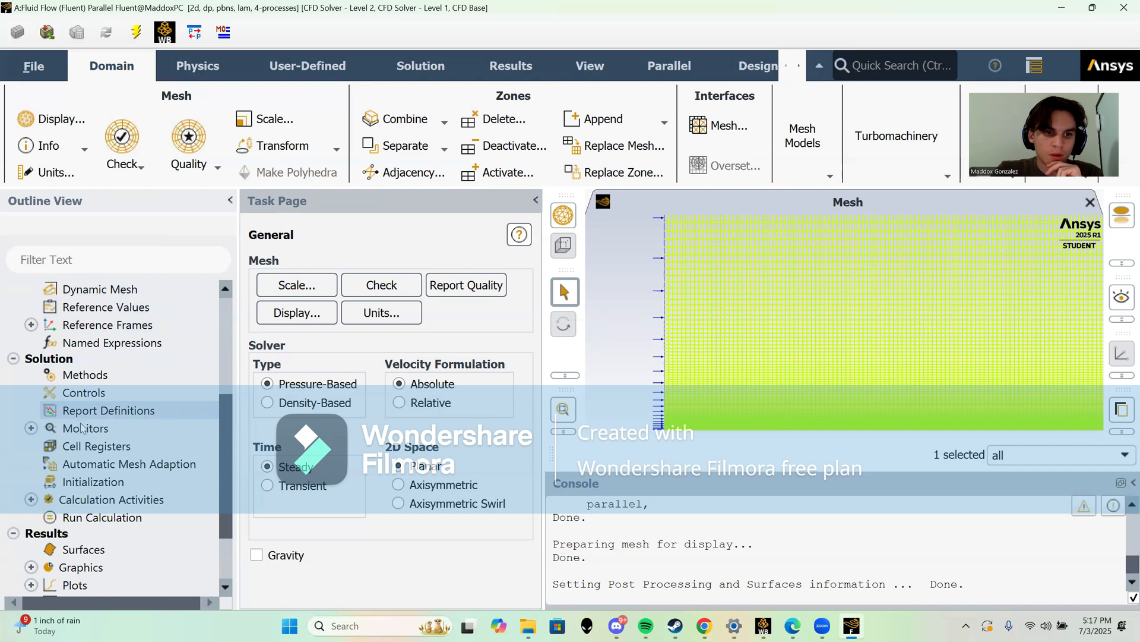
scroll(82, 426, down, 3)
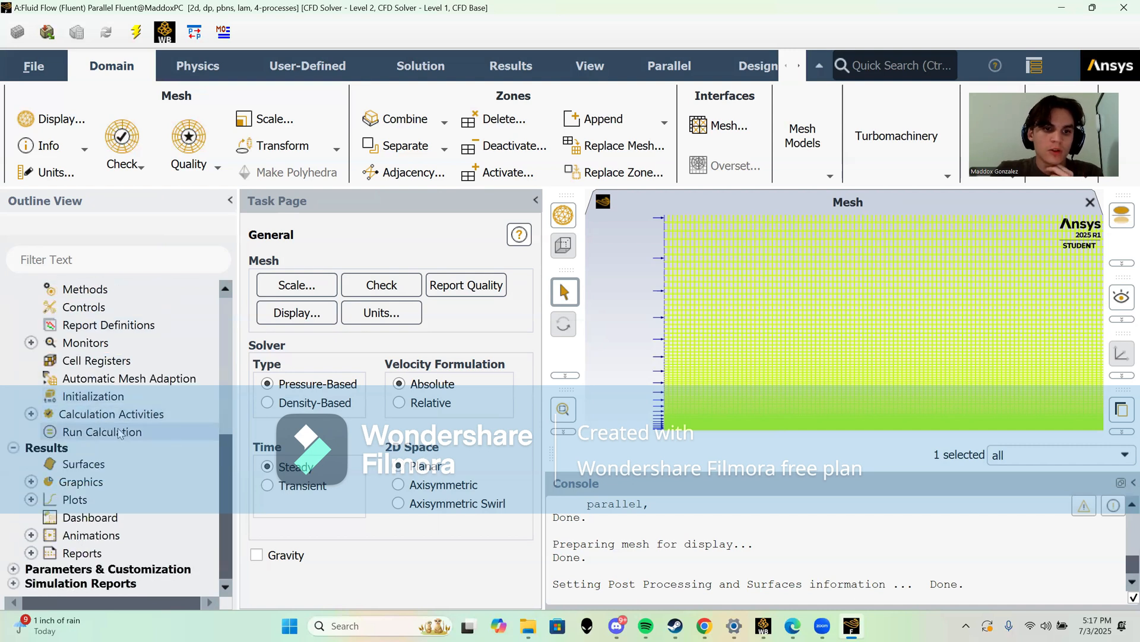
right_click(106, 436)
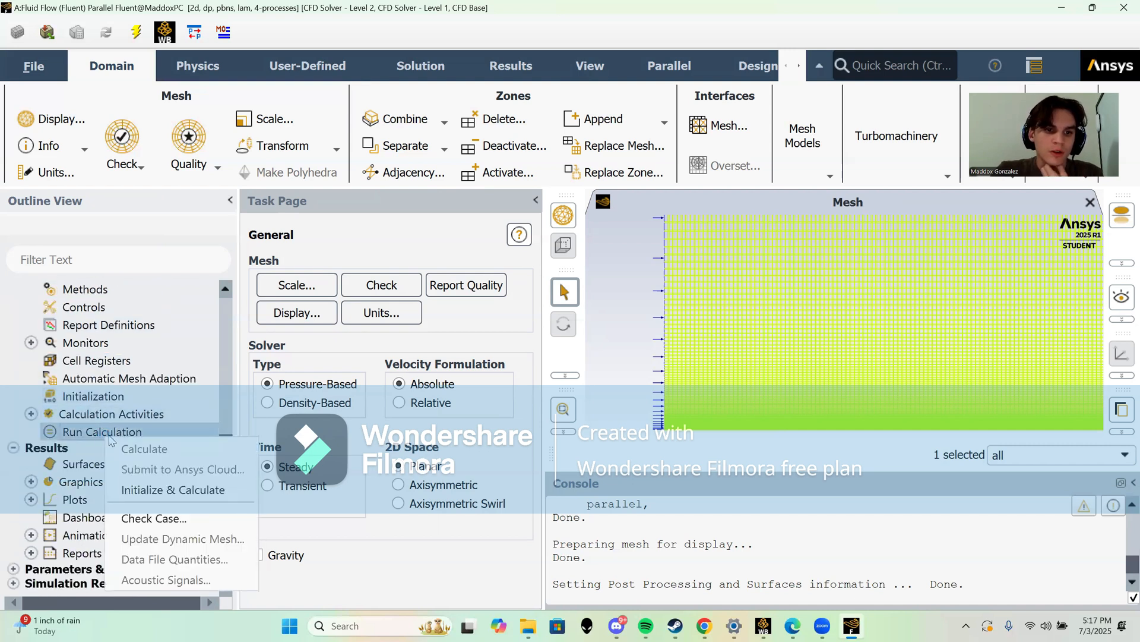
click(188, 490)
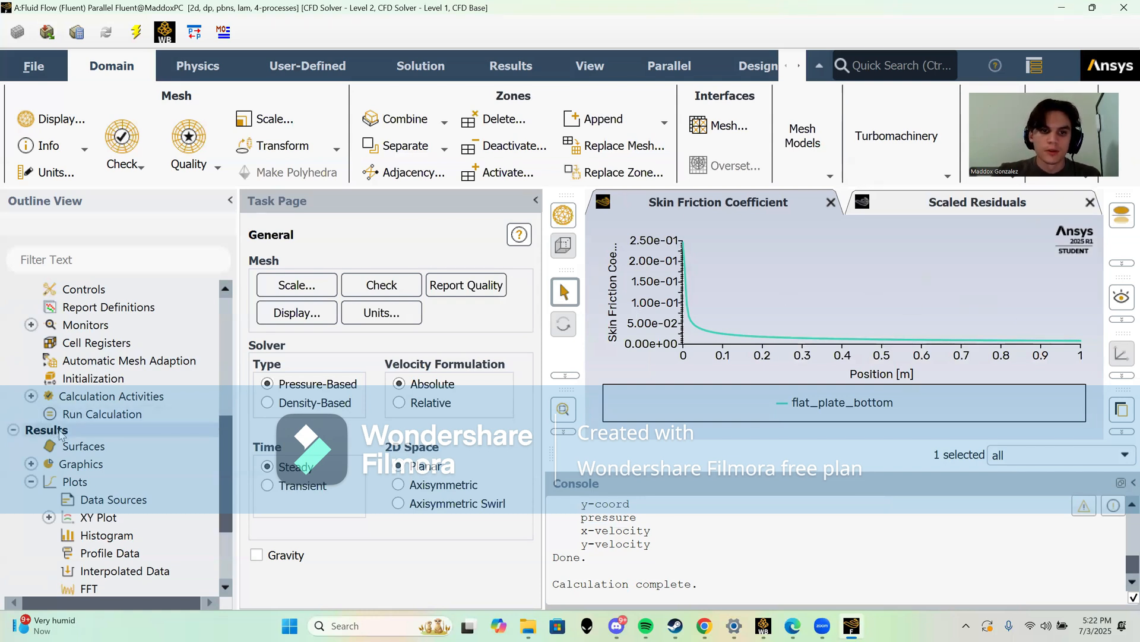
Step: Create a new XY plot under the result plots and name it skin-friction-coefficient
scroll(68, 386, down, 3)
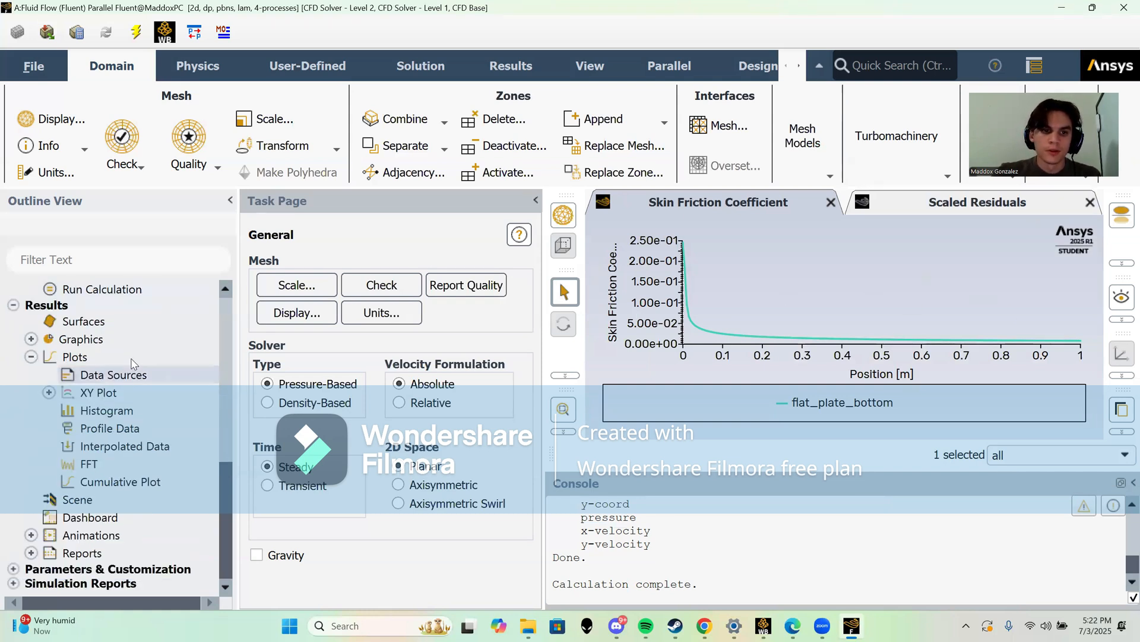
click(49, 393)
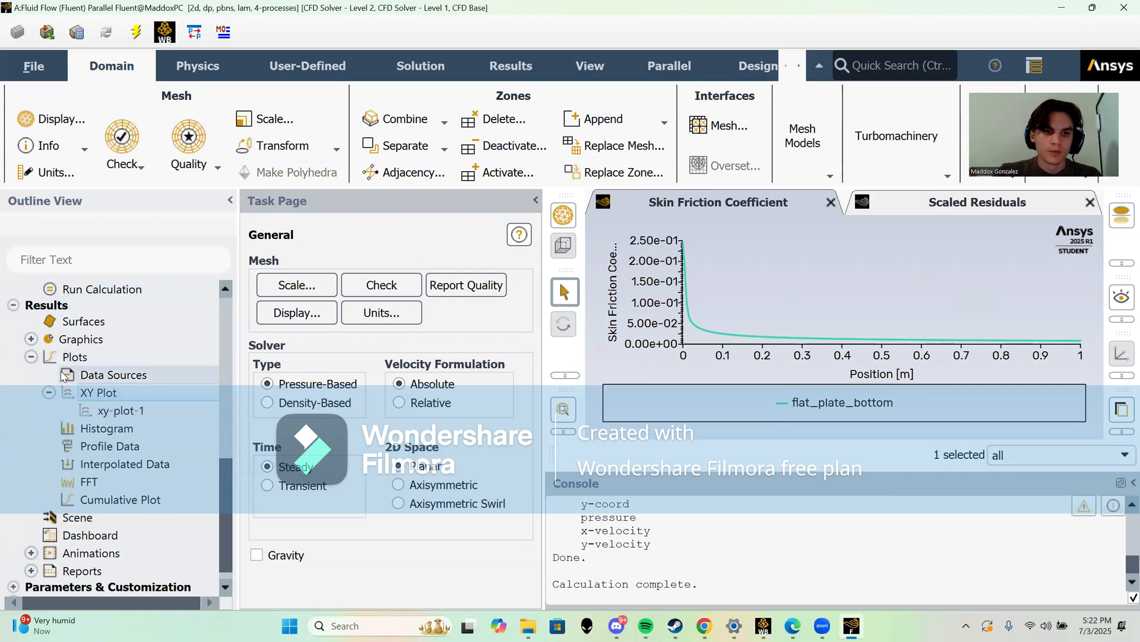
scroll(105, 396, down, 1)
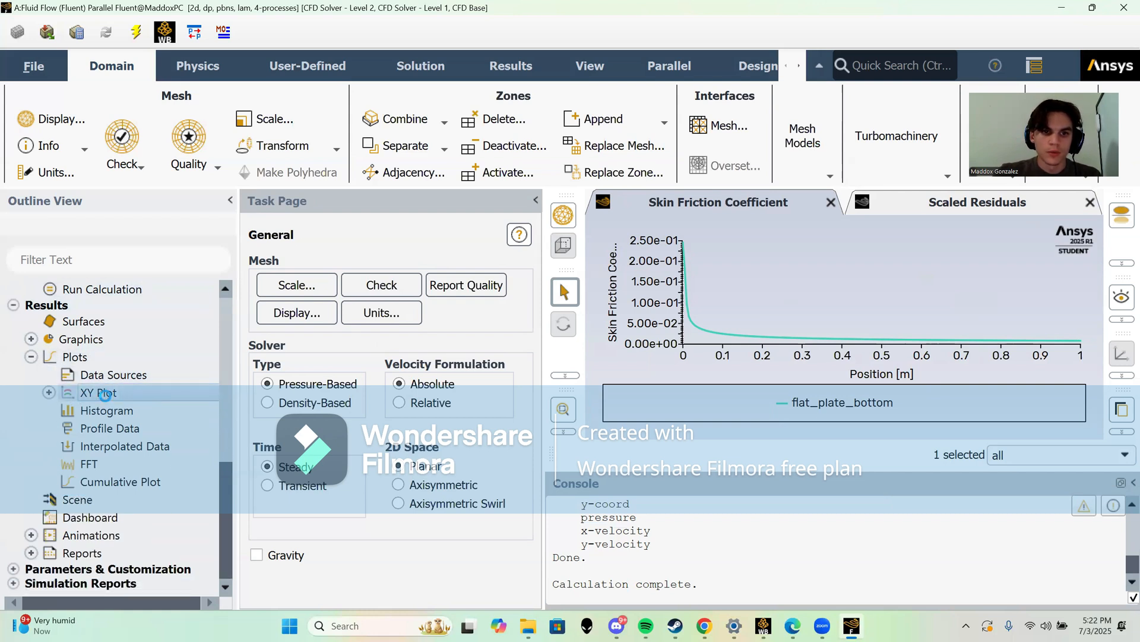
double_click(106, 397)
drag(285, 116, 613, 94)
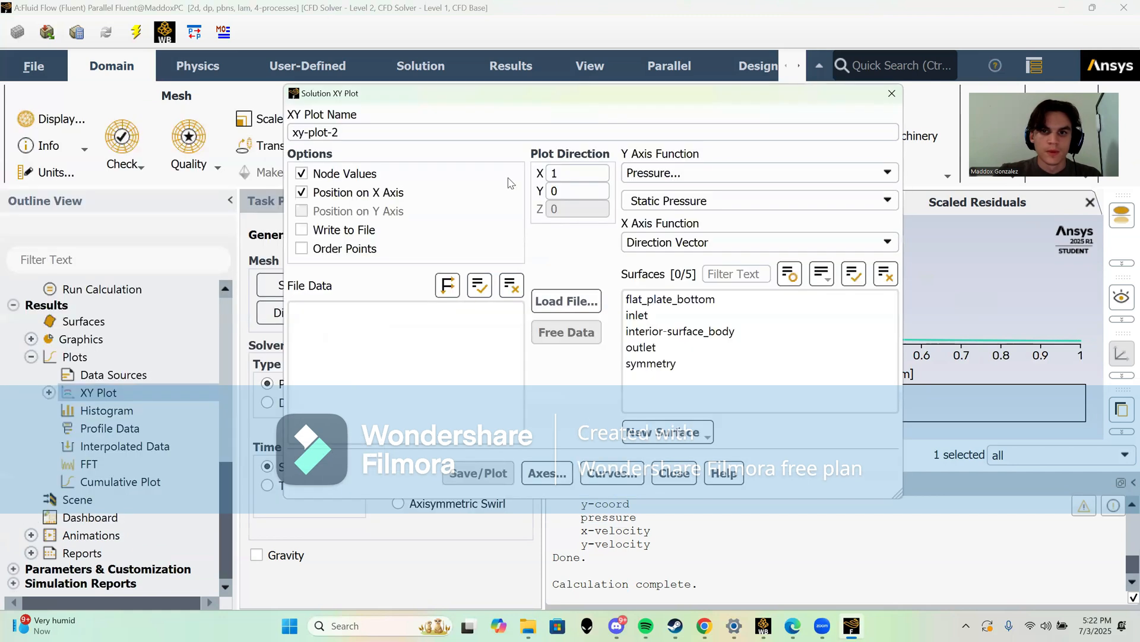
drag(533, 101, 519, 89)
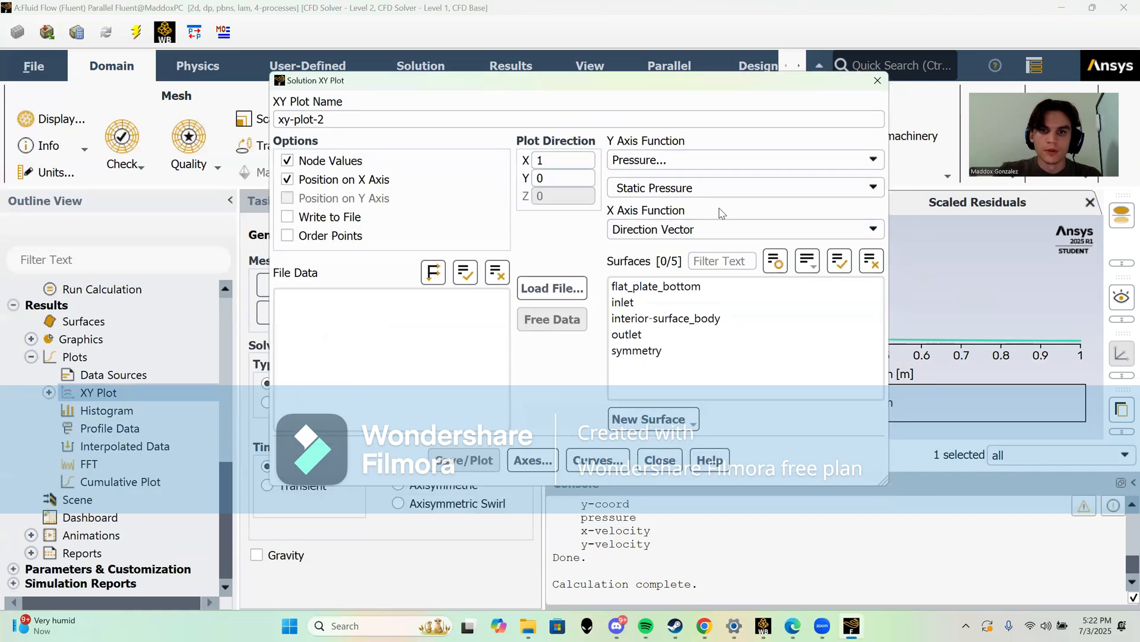
double_click(356, 119)
key(ctrl+a)
key(BackSpace)
text(skin-friction-coe)
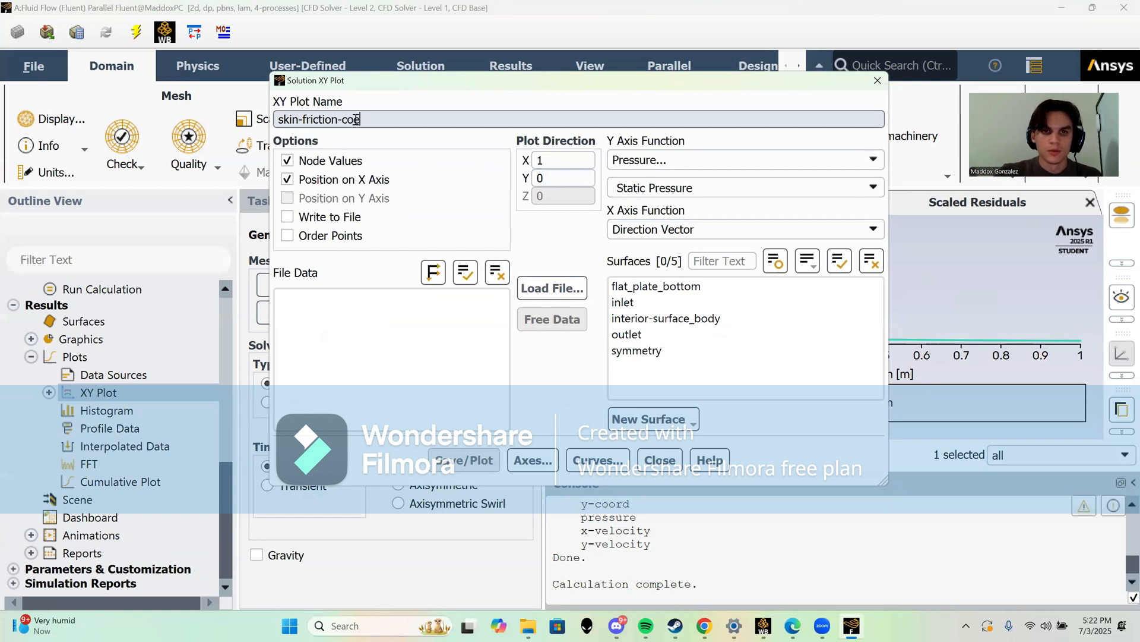
text(fficient)
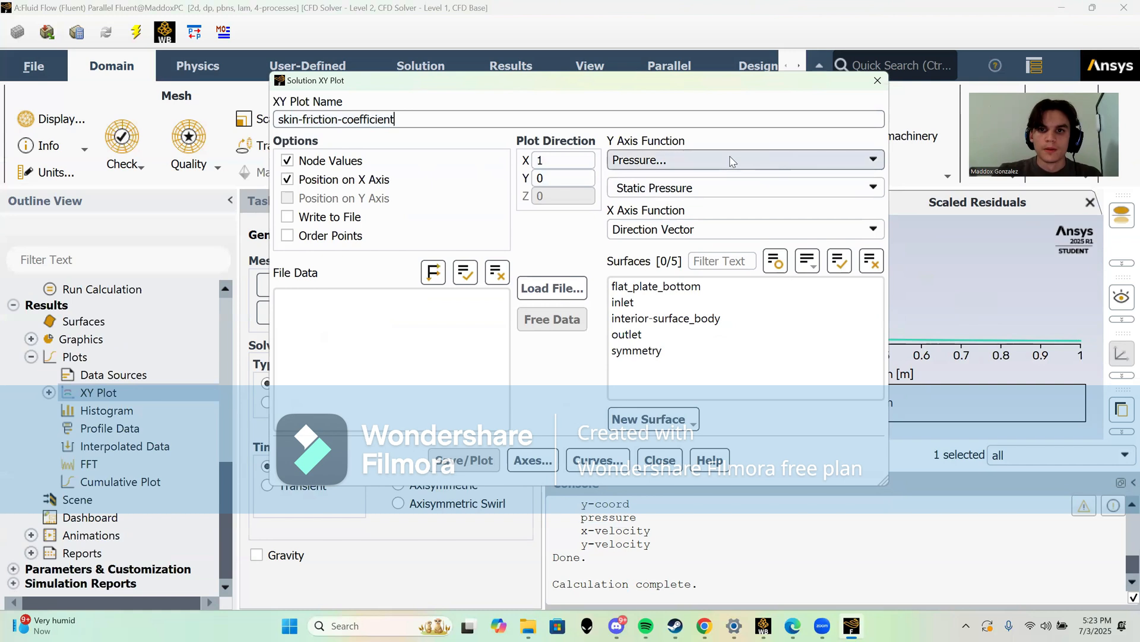
Step: Set the plot's Y axis function to Wall Fluxes, Skin Friction Coefficient, and select the flat_plate_bottom surface
click(849, 159)
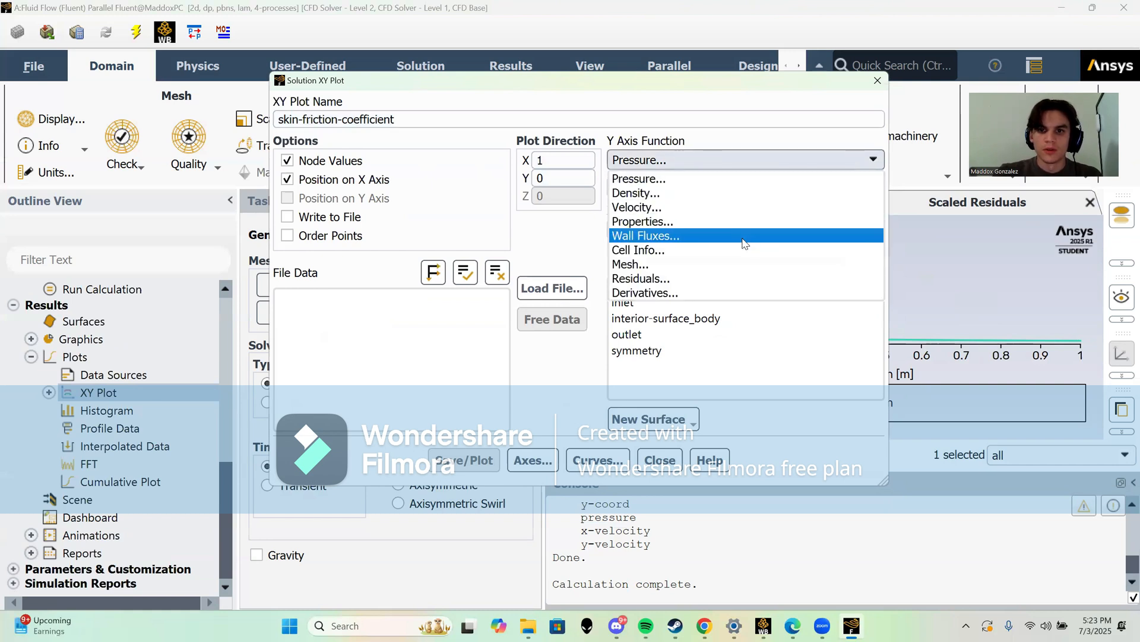
click(739, 240)
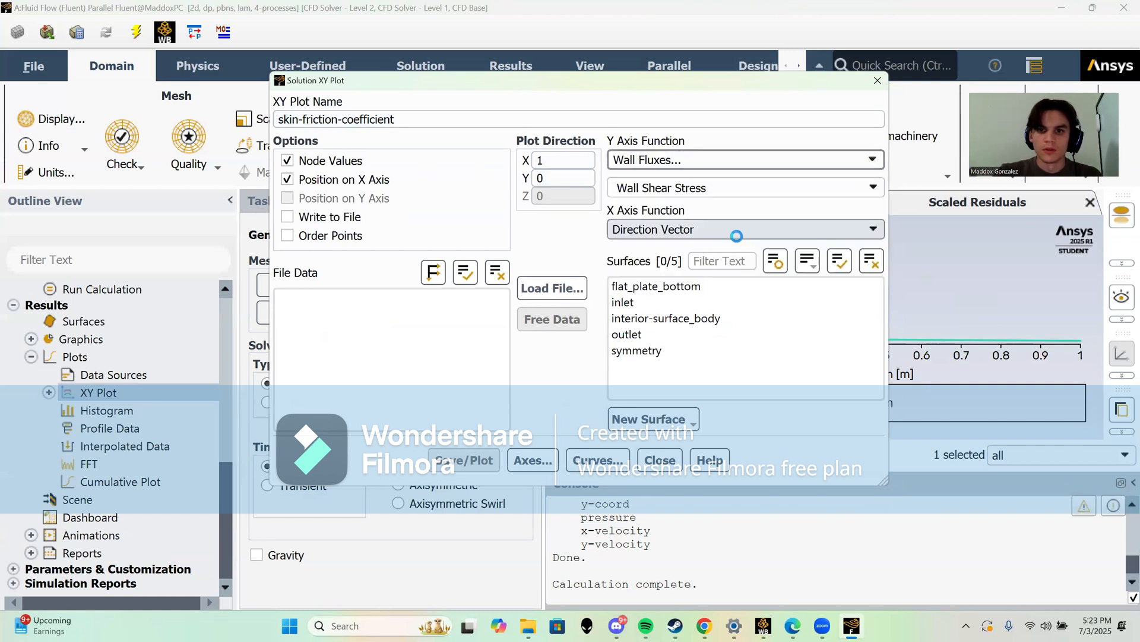
click(869, 194)
click(652, 253)
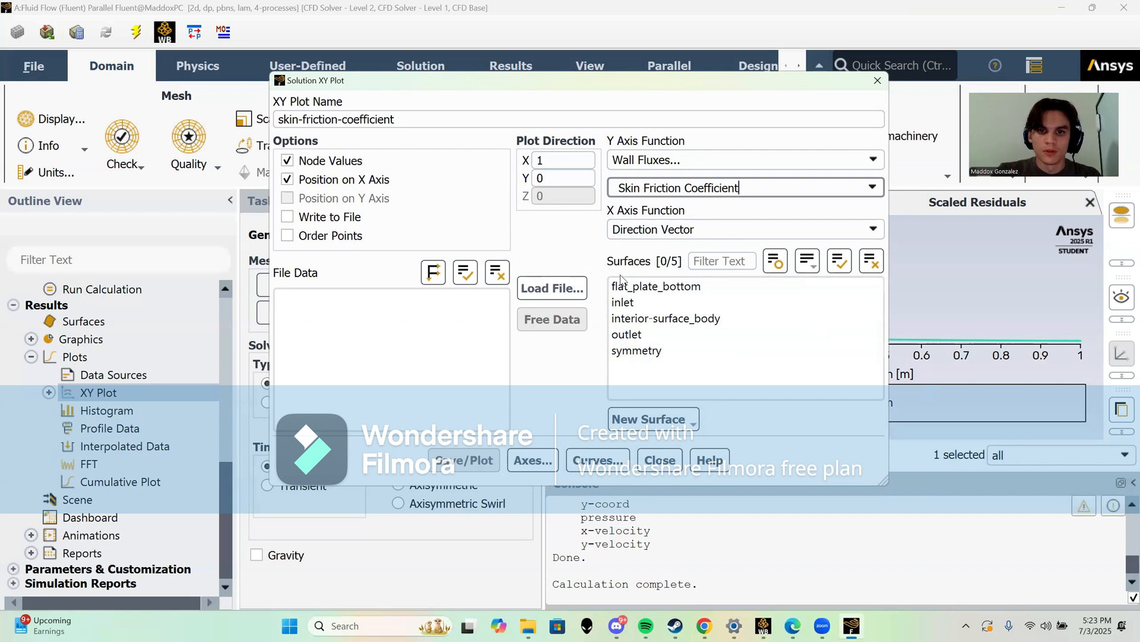
click(683, 291)
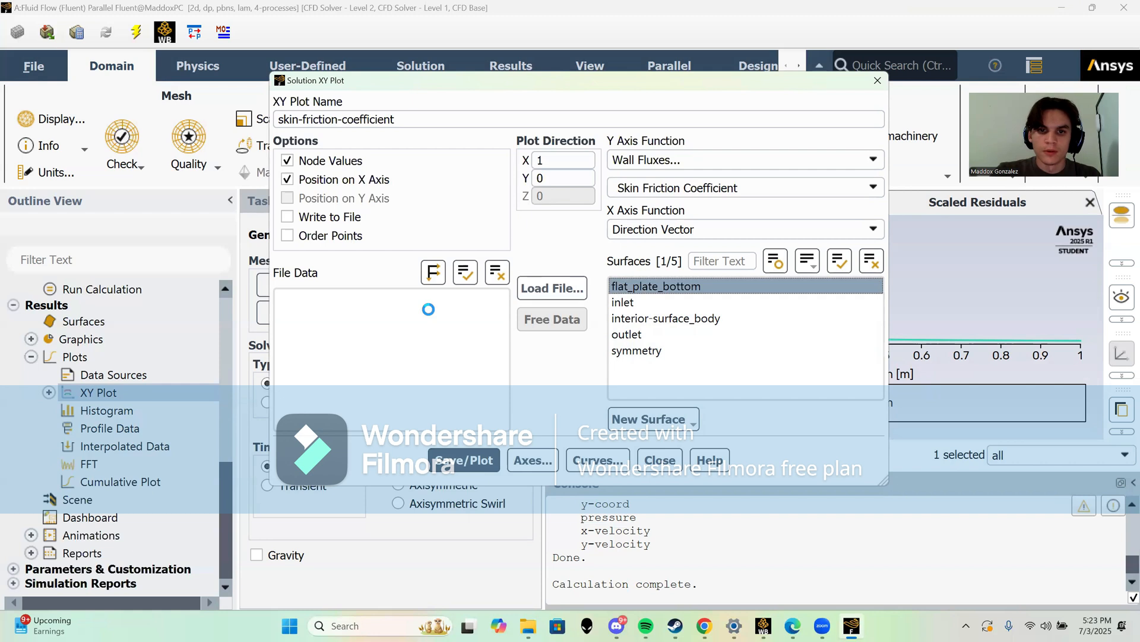
Step: Set the plot's X axis number format to float with a precision of 2
click(533, 460)
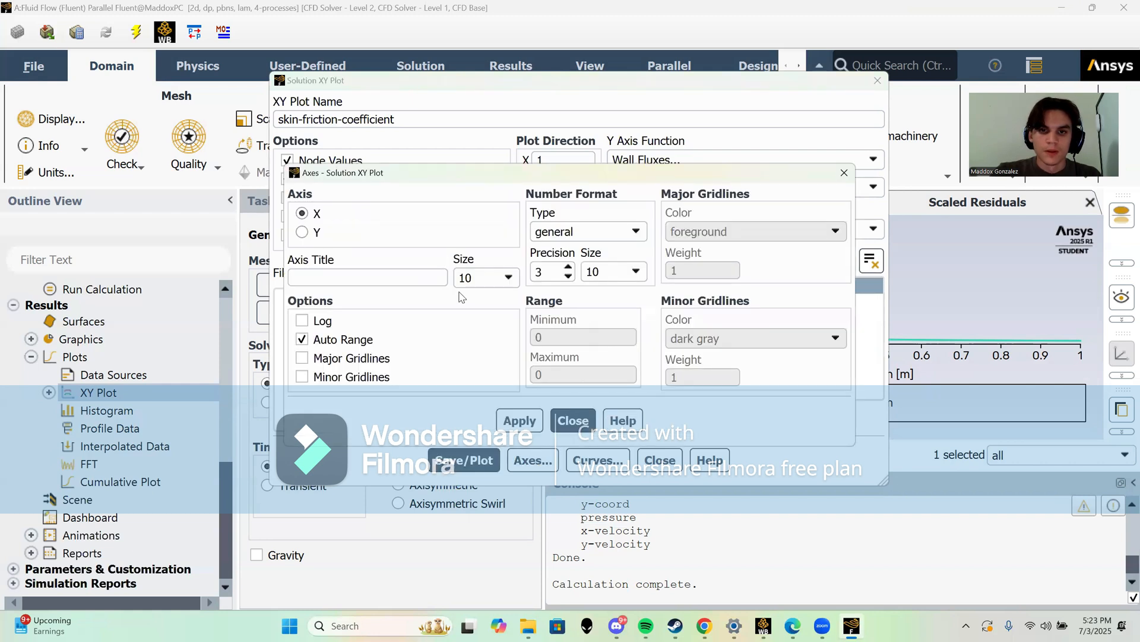
drag(555, 181, 507, 197)
click(499, 250)
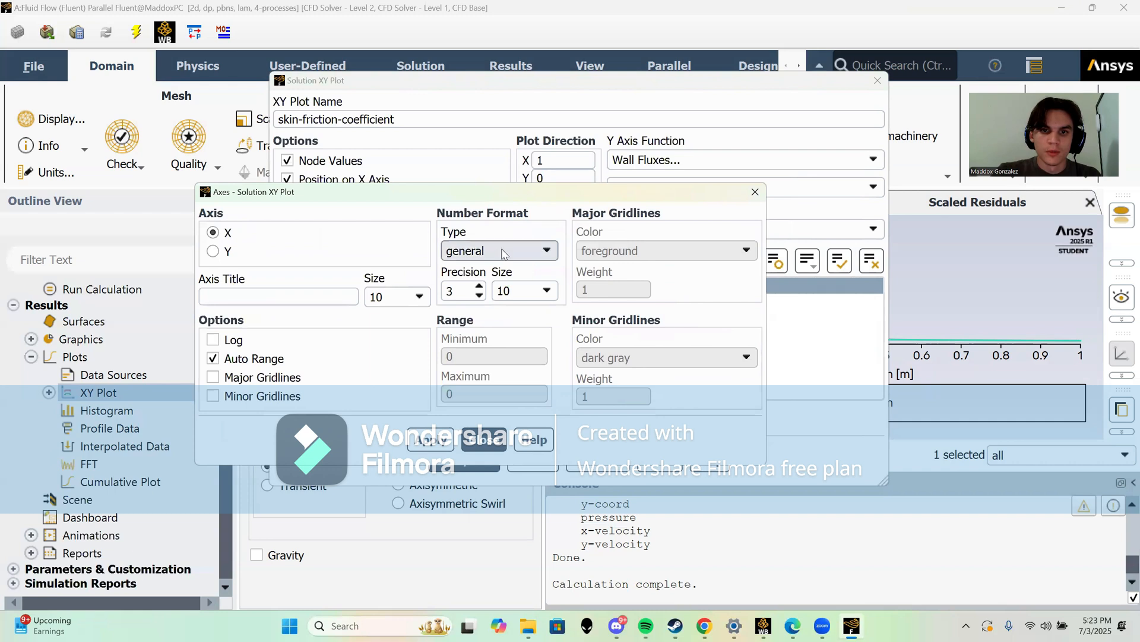
click(469, 280)
click(478, 295)
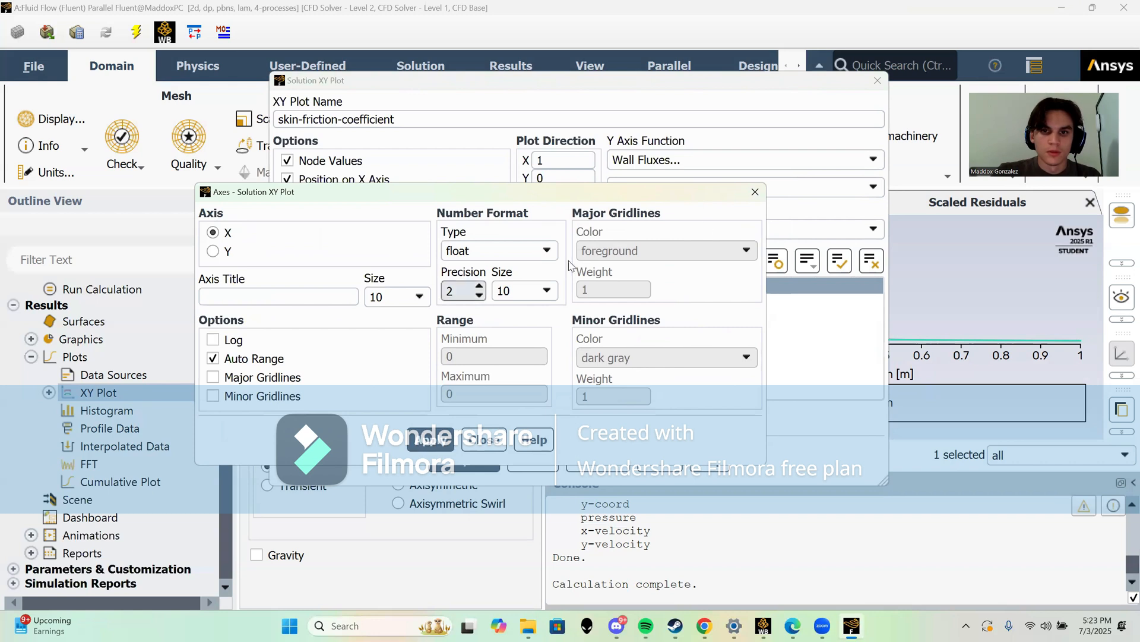
click(755, 191)
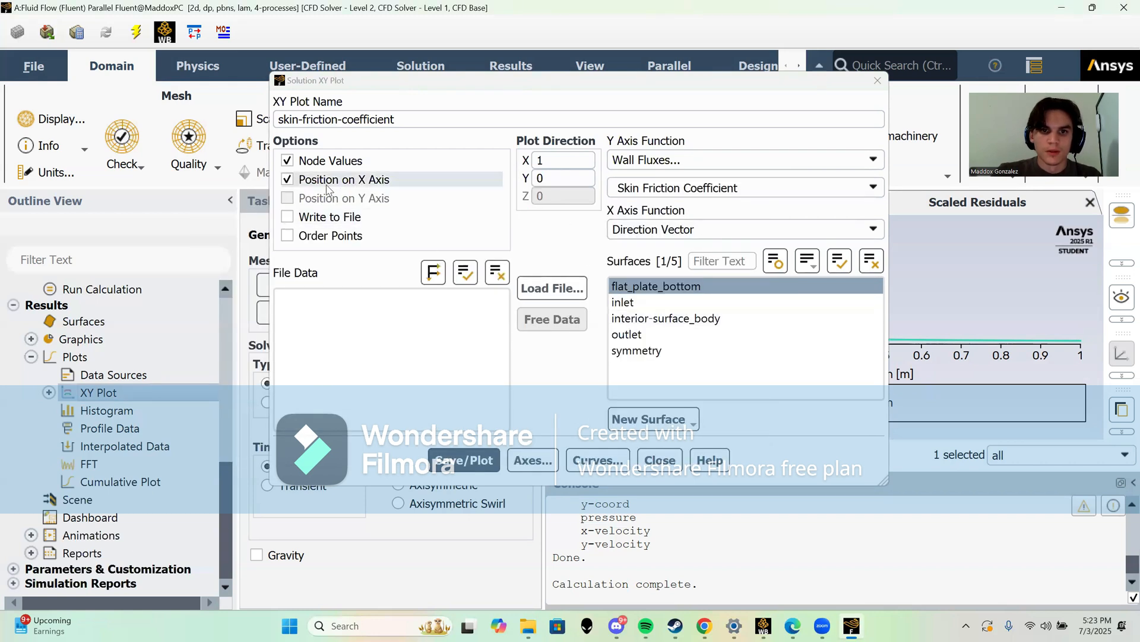
Step: Set the skin friction plot's Y axis number format to float with a precision of 2
click(533, 460)
click(213, 251)
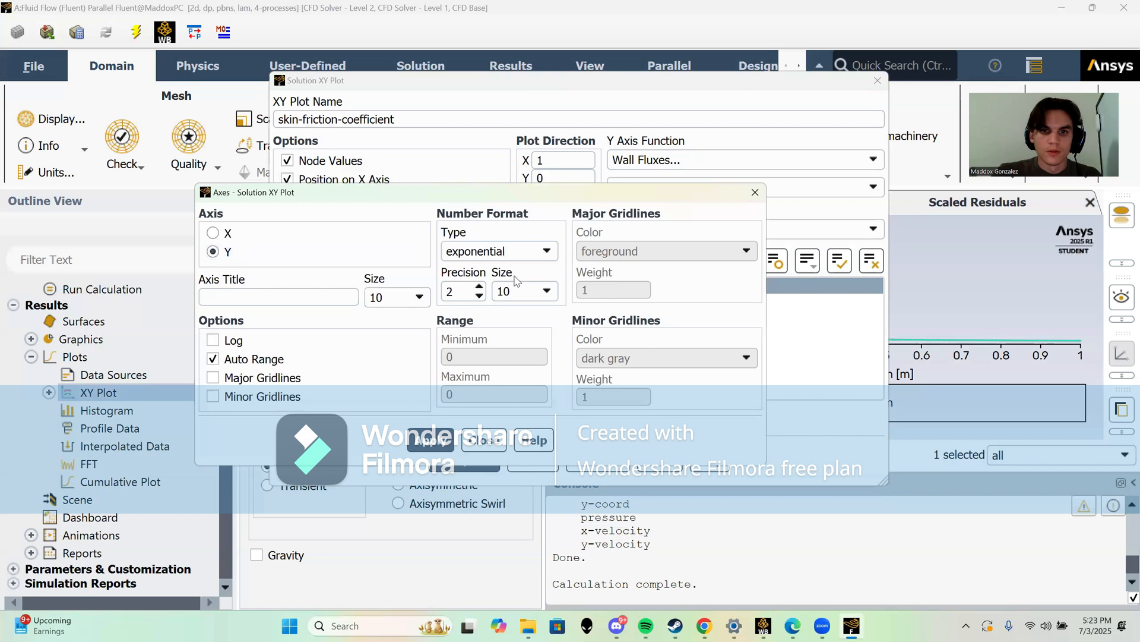
click(499, 251)
click(486, 277)
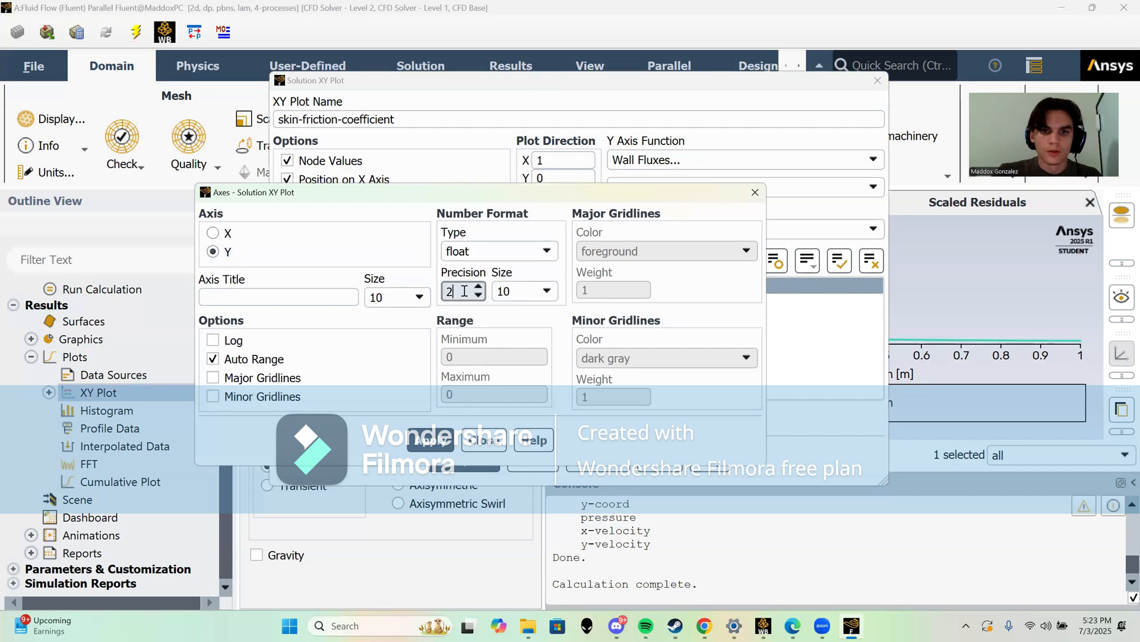
click(755, 192)
Step: Save and plot the skin friction coefficient along flat_plate_bottom, and close the XY plot setup
click(461, 460)
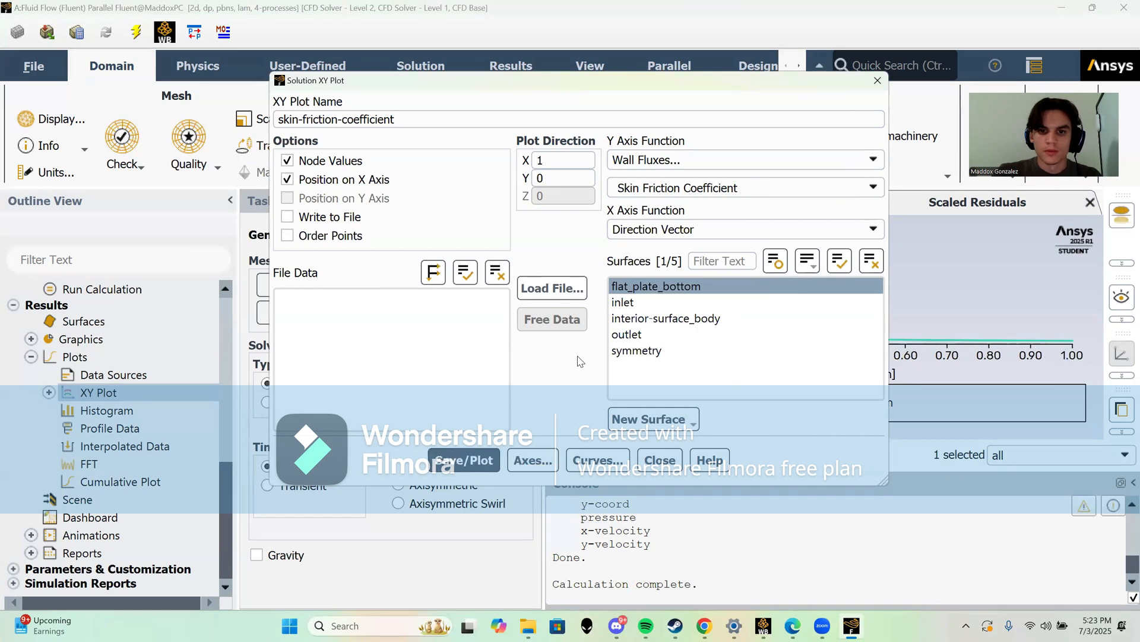
drag(760, 86, 477, 136)
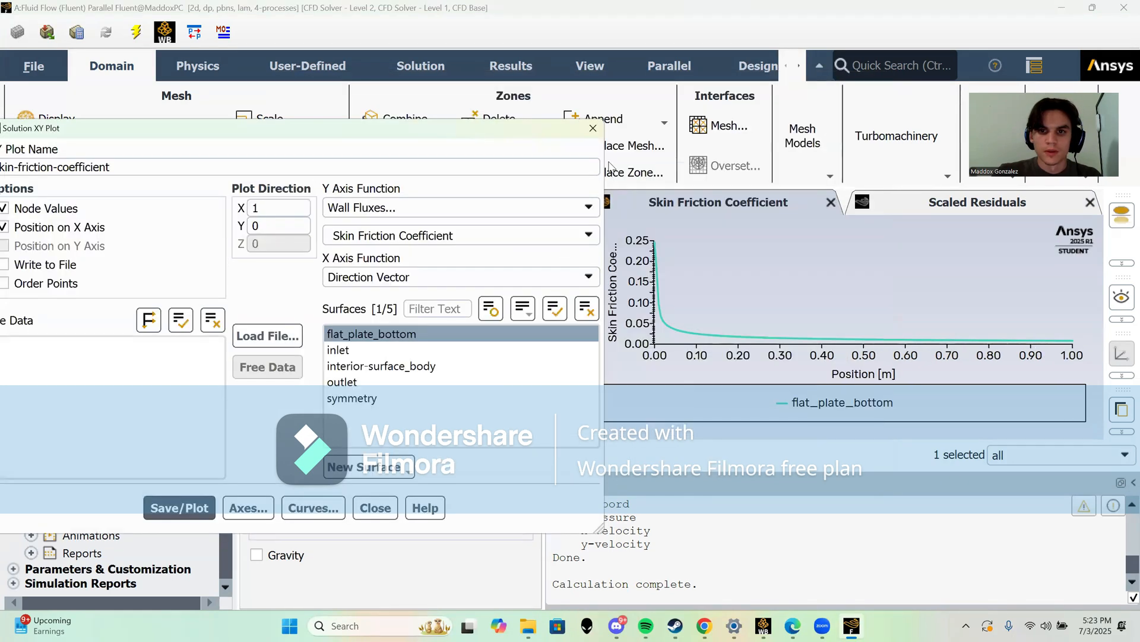
click(593, 128)
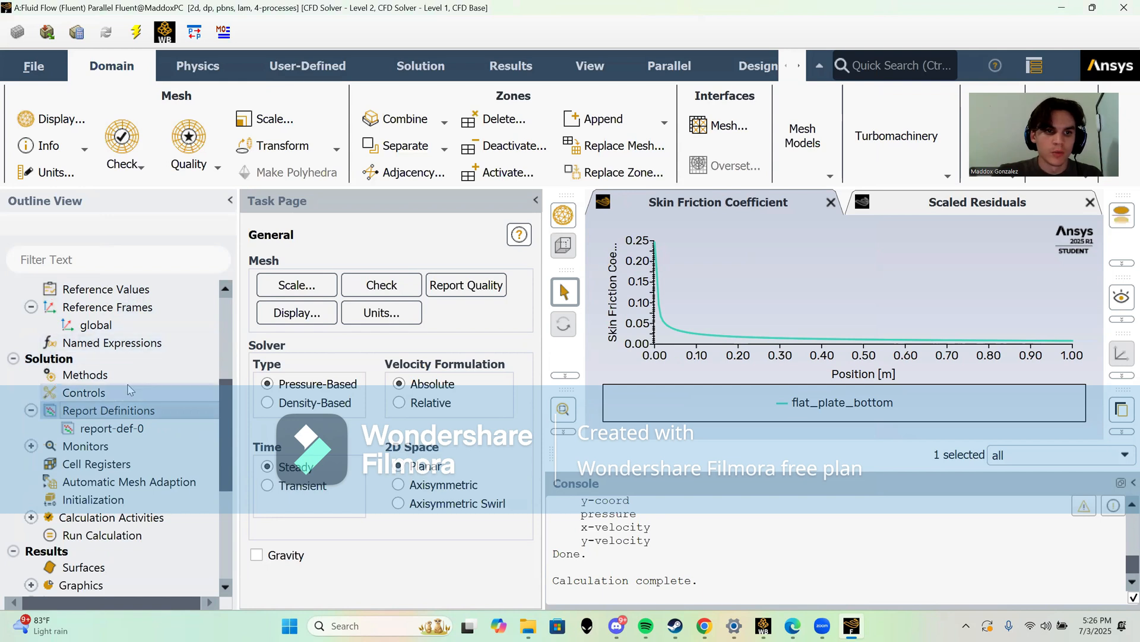
Step: Open the solution's report definitions and create a new drag force report
right_click(113, 427)
click(8, 407)
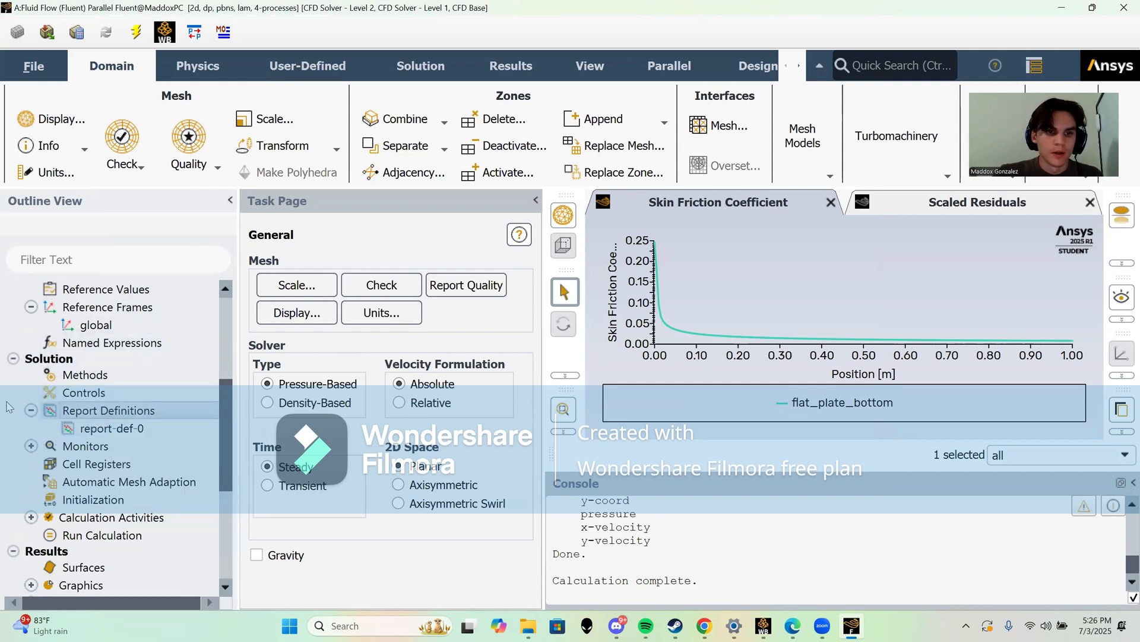
double_click(106, 411)
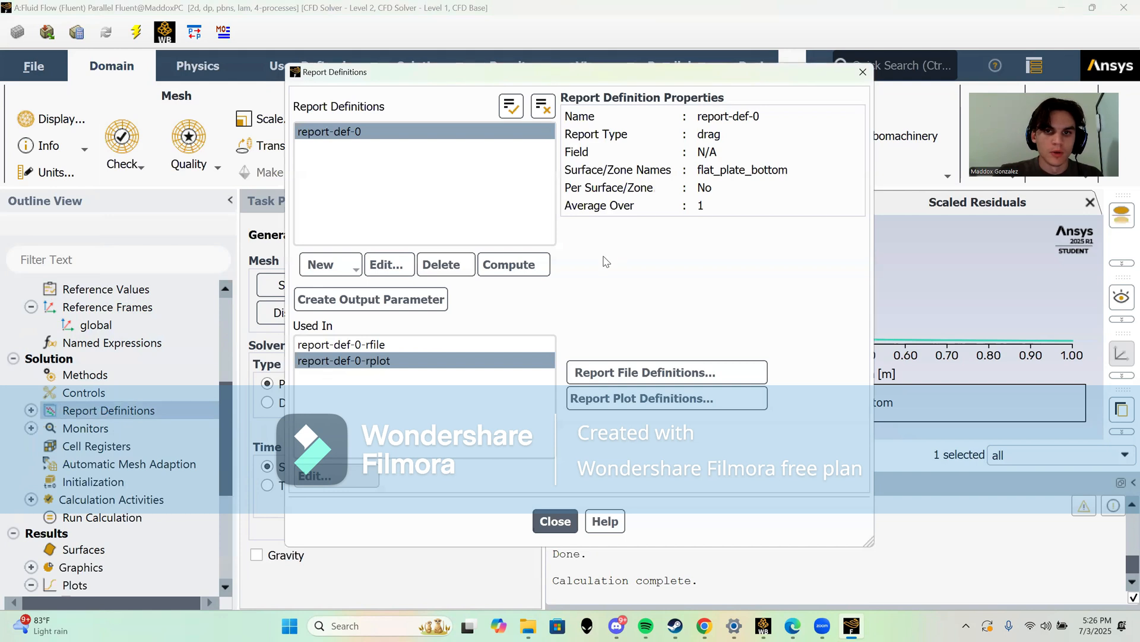
click(351, 265)
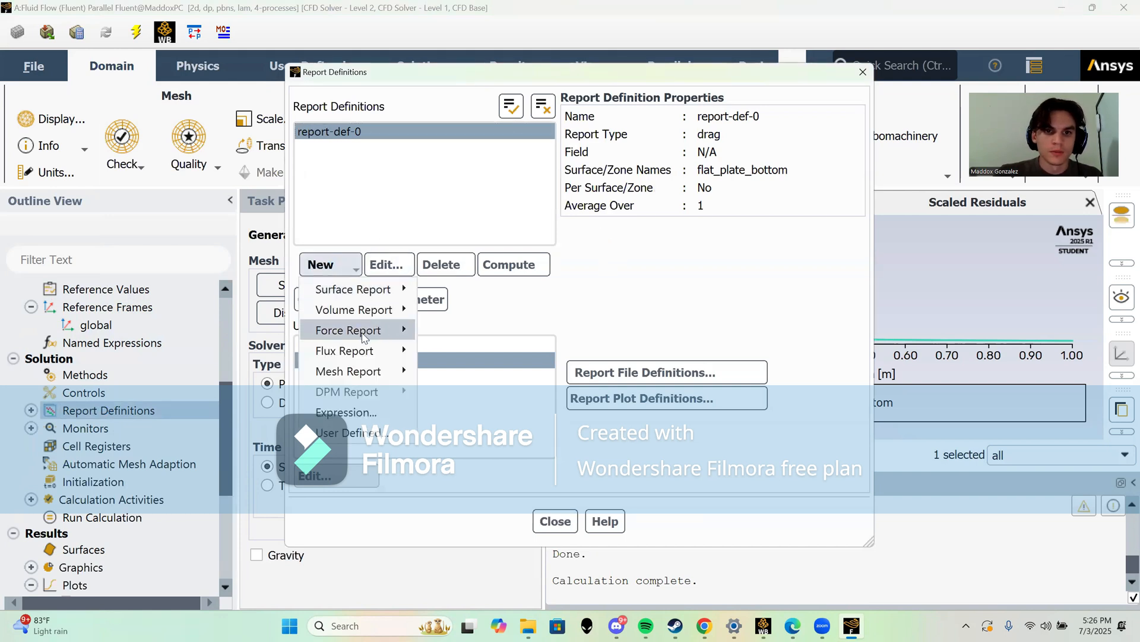
mouse_move(365, 337)
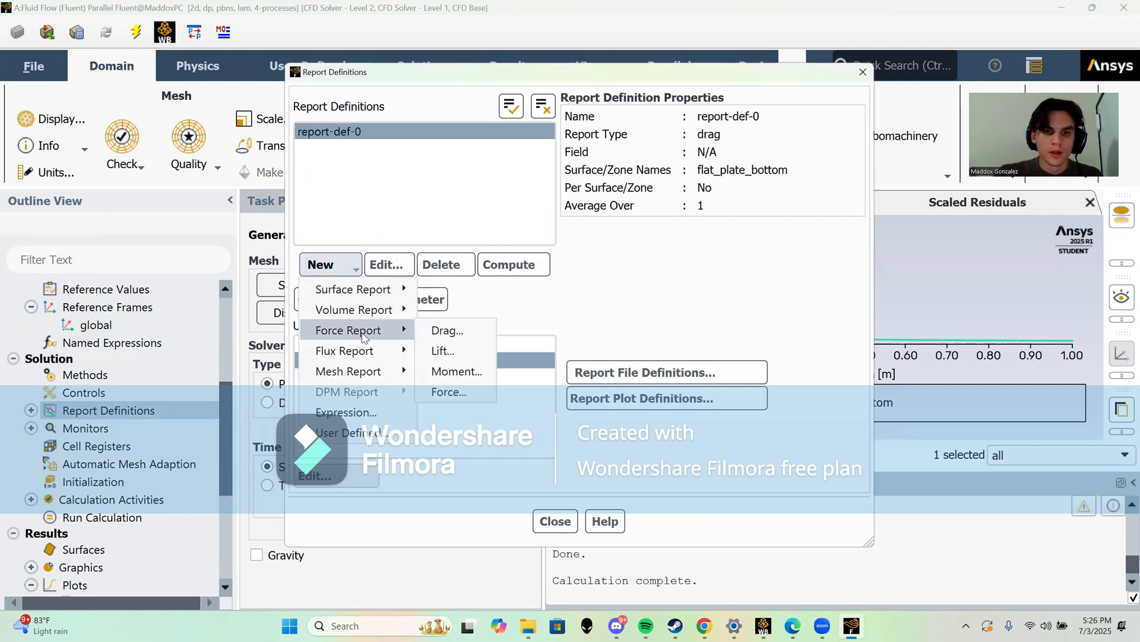
click(452, 331)
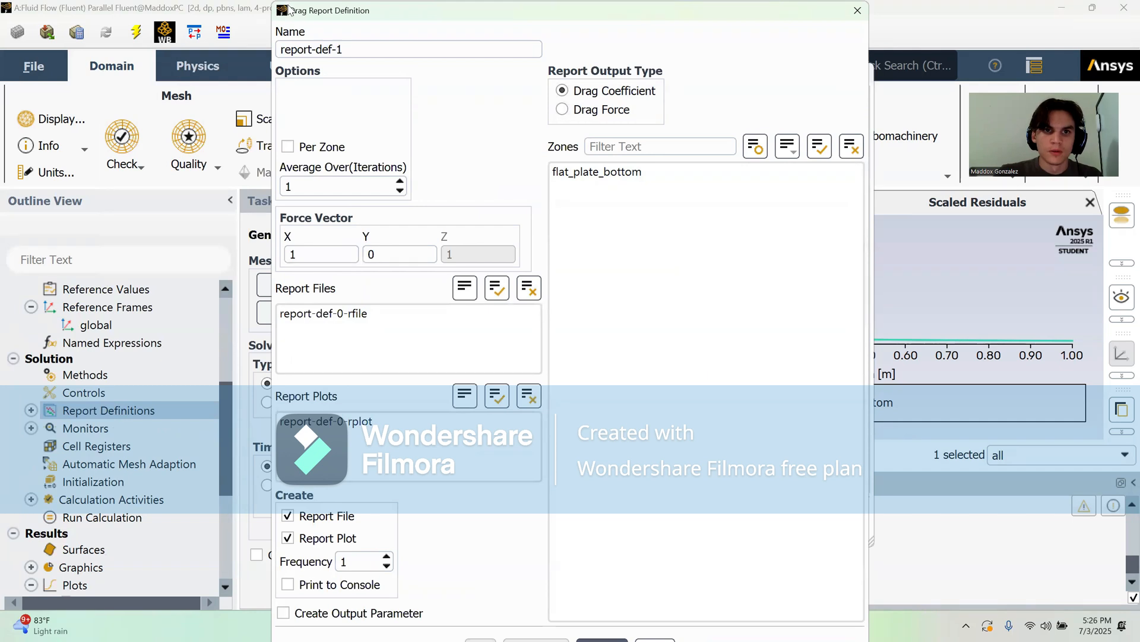
Step: Assign the flat_plate_bottom zone to the drag report, enable printing to the console, compute the drag coefficient, and save the report definition
drag(289, 5, 297, 132)
drag(369, 123, 355, 85)
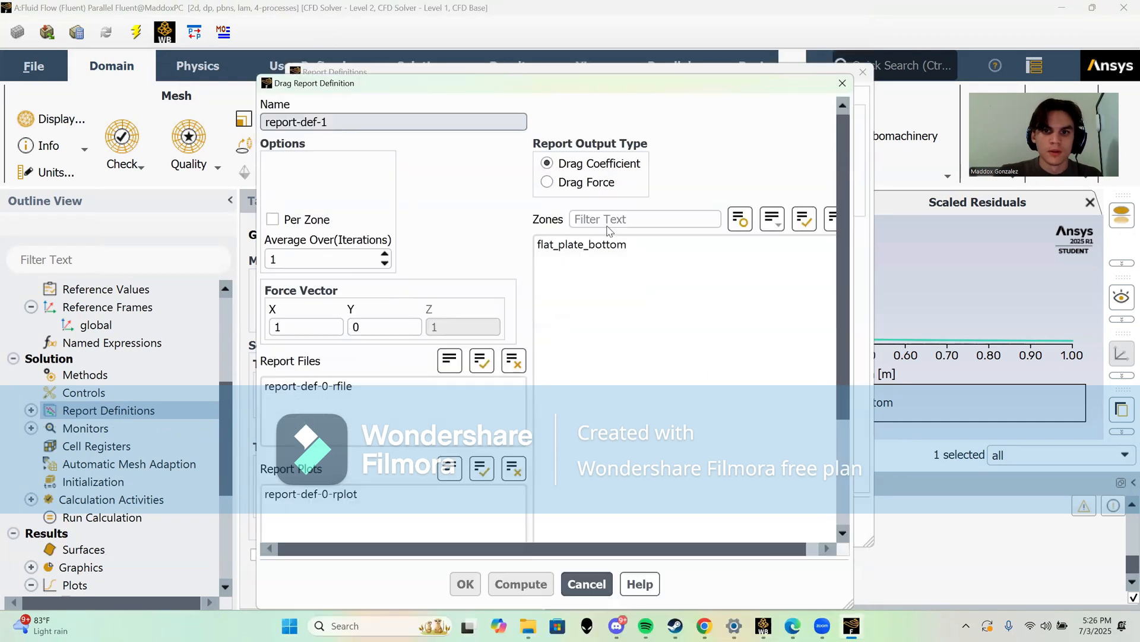
click(614, 244)
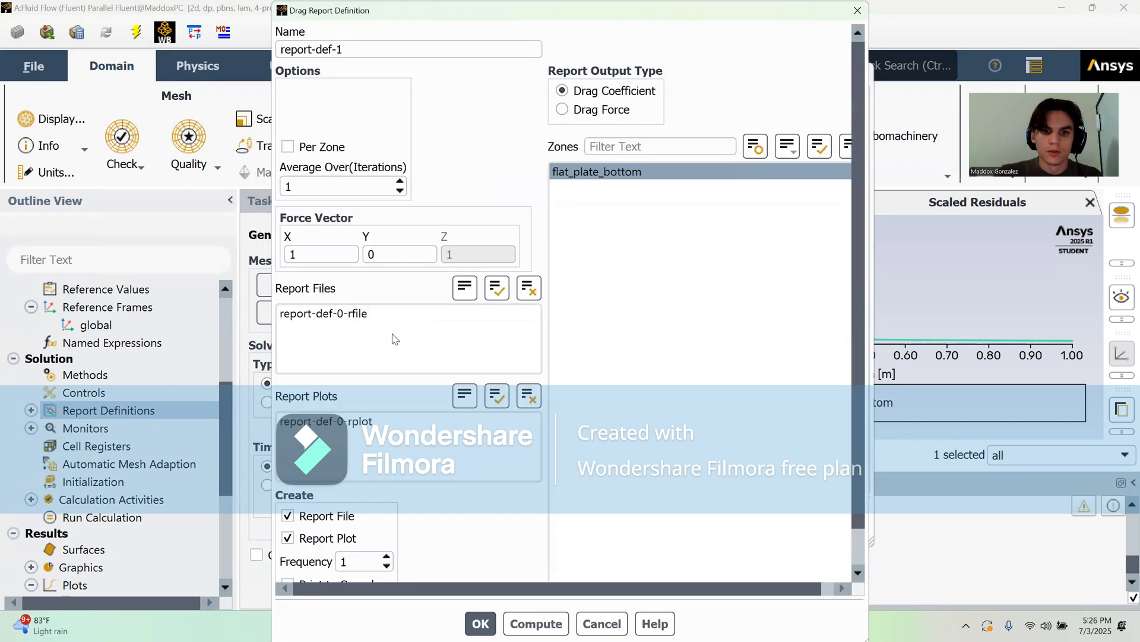
scroll(393, 339, down, 2)
click(287, 544)
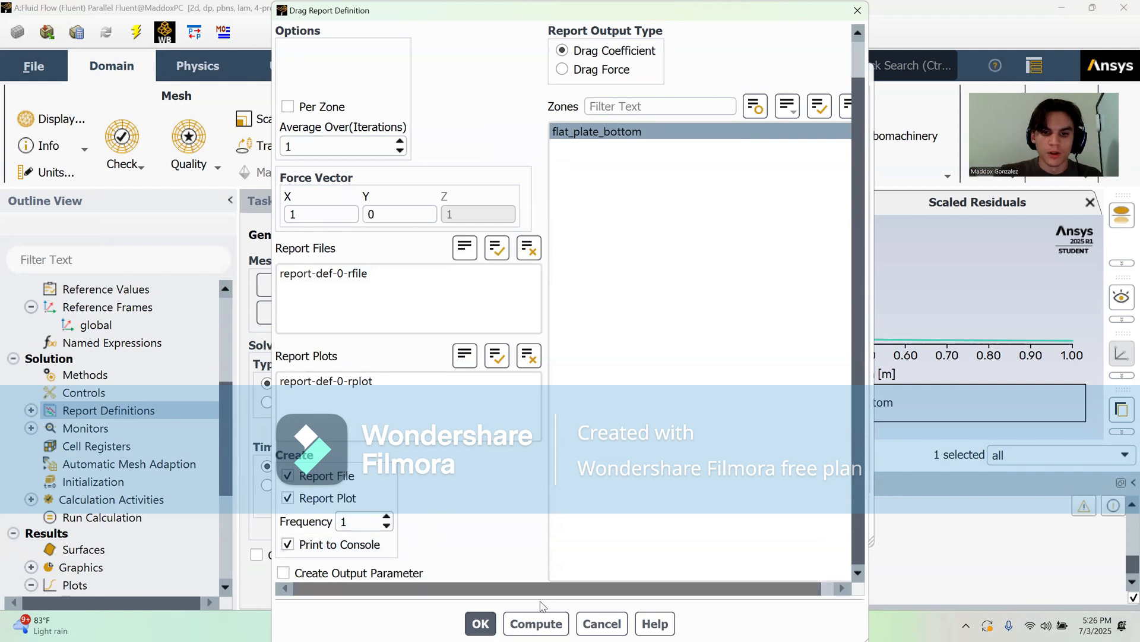
click(524, 622)
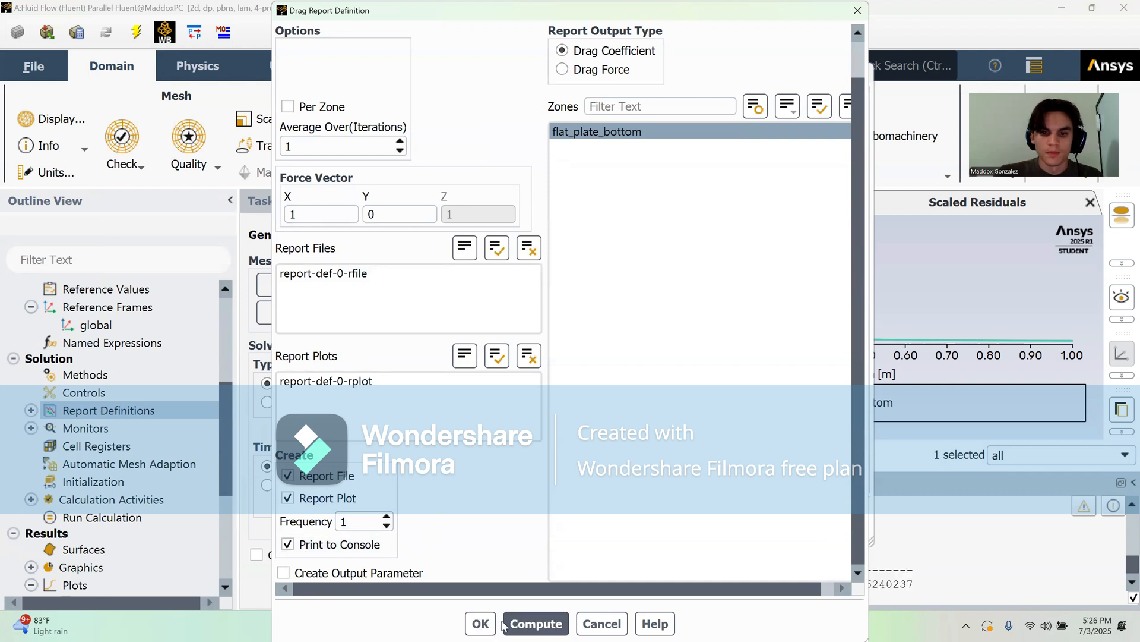
click(490, 624)
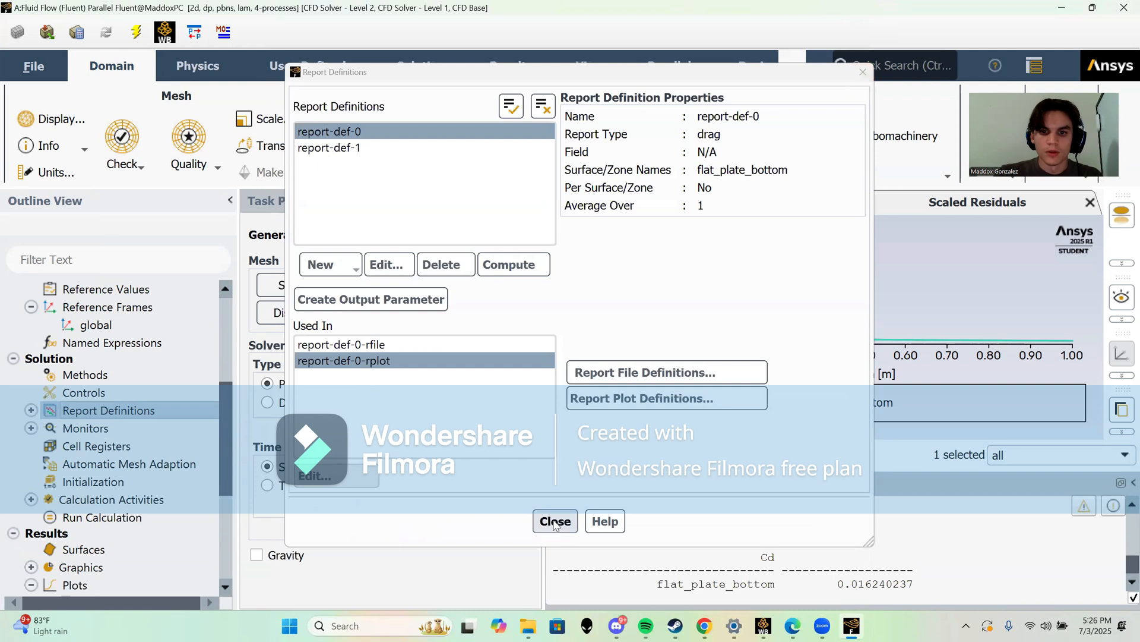
click(554, 522)
Step: Examine the computed drag coefficient for flat_plate_bottom in the console output
mouse_move(832, 582)
mouse_down()
mouse_move(915, 582)
mouse_move(815, 584)
mouse_move(838, 589)
mouse_up()
mouse_move(763, 623)
click(941, 566)
click(975, 555)
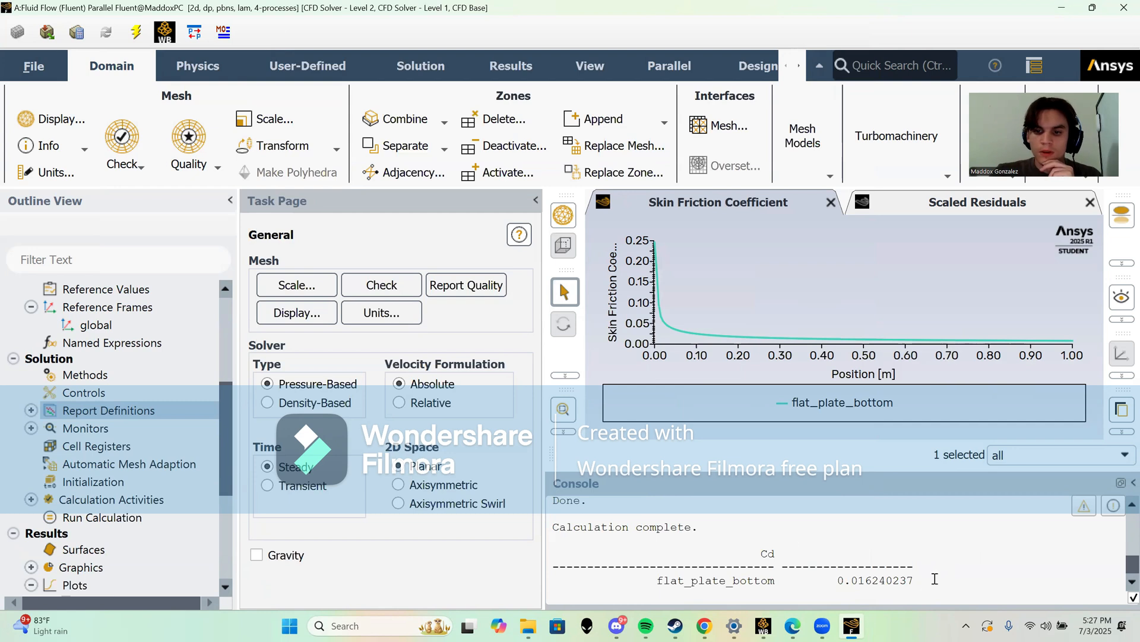
drag(915, 581, 831, 583)
click(847, 536)
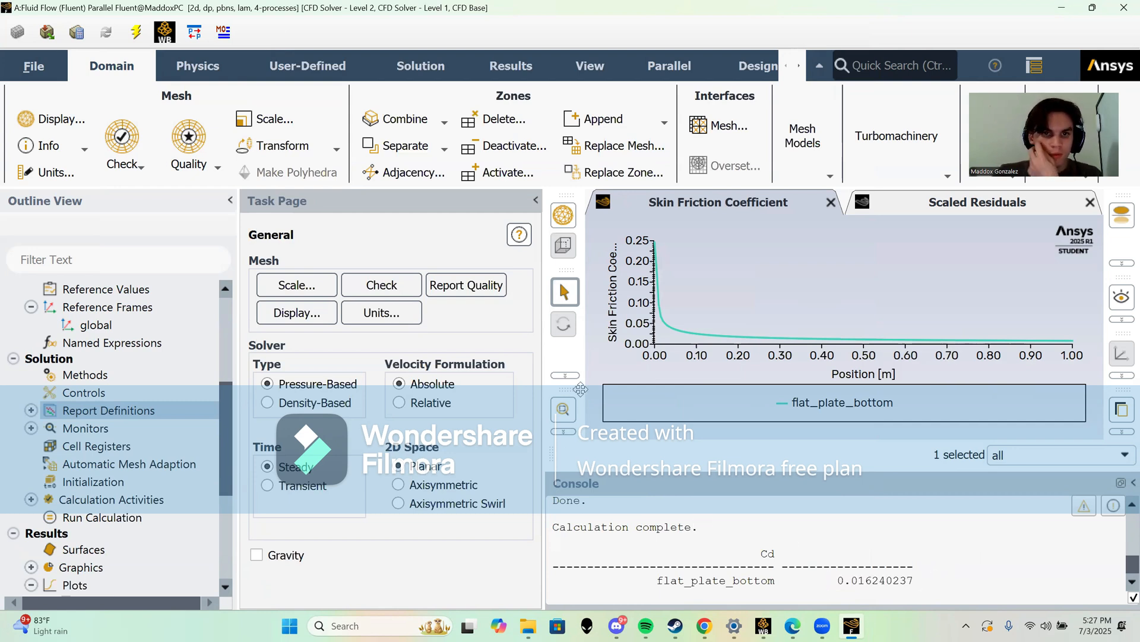
Step: Quit Fluent, using the settings changes for the current calculation only, and return to the Workbench project
click(1124, 8)
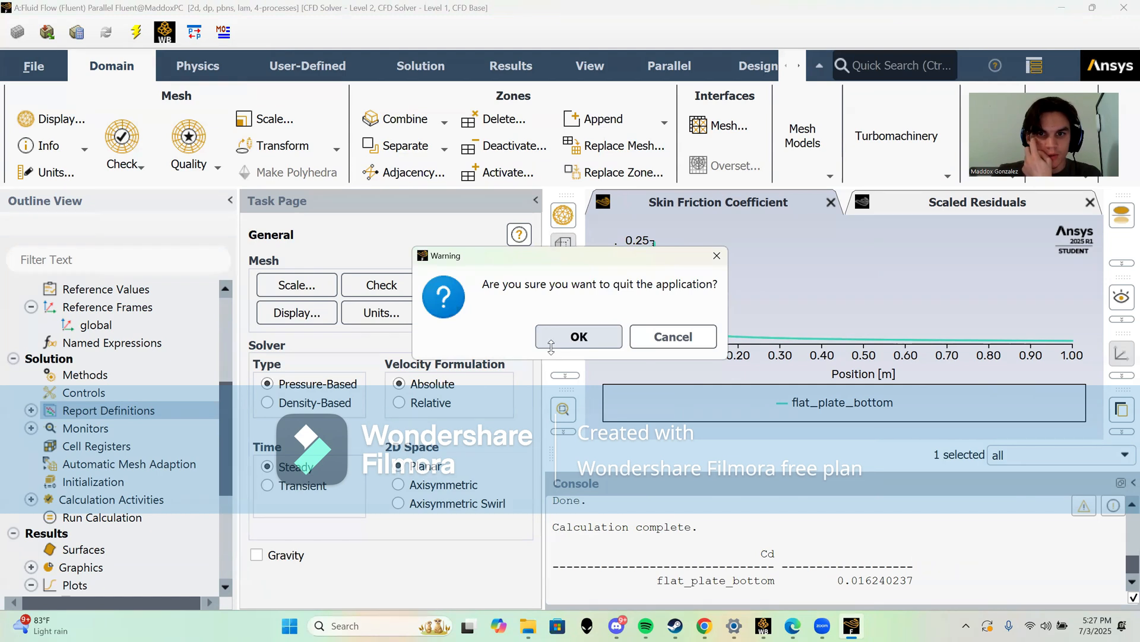
click(576, 336)
click(388, 477)
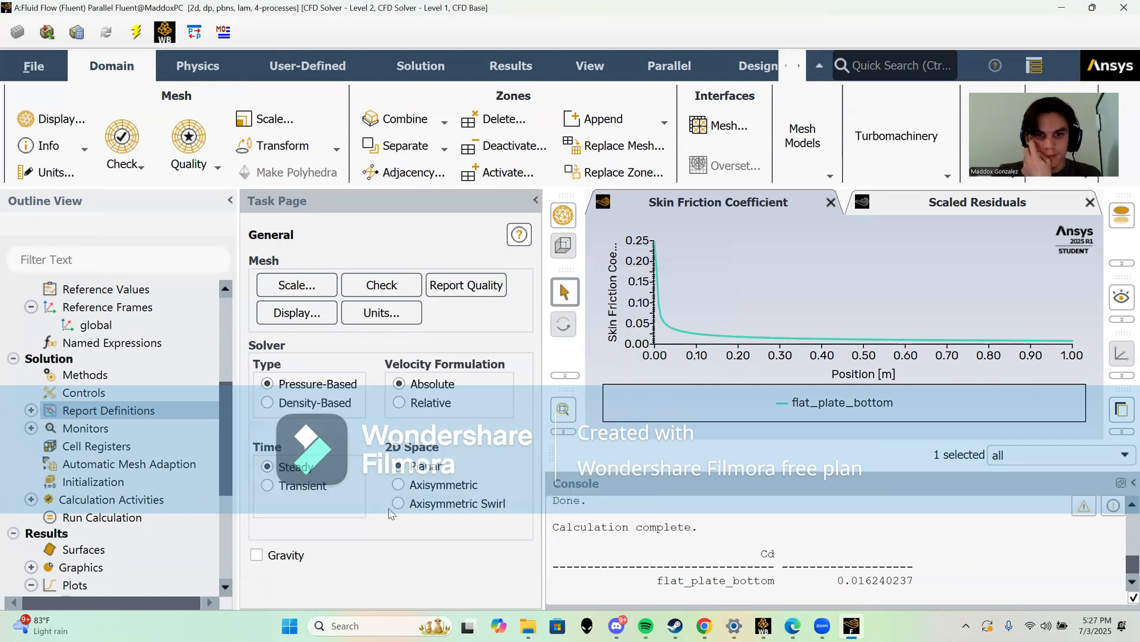
click(1122, 6)
click(577, 334)
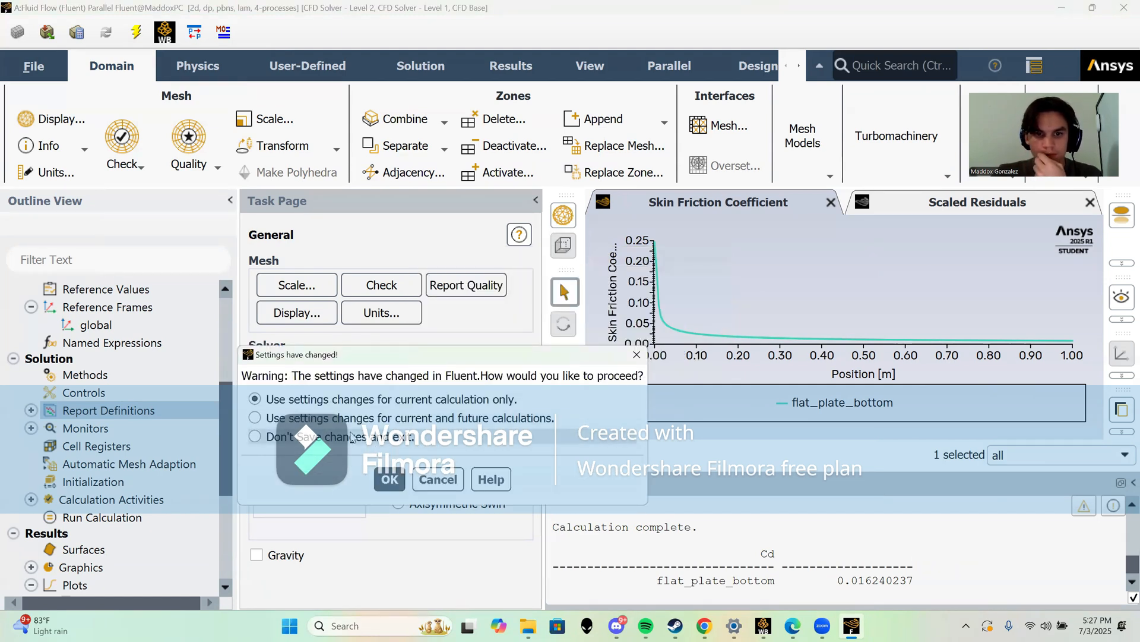
click(387, 479)
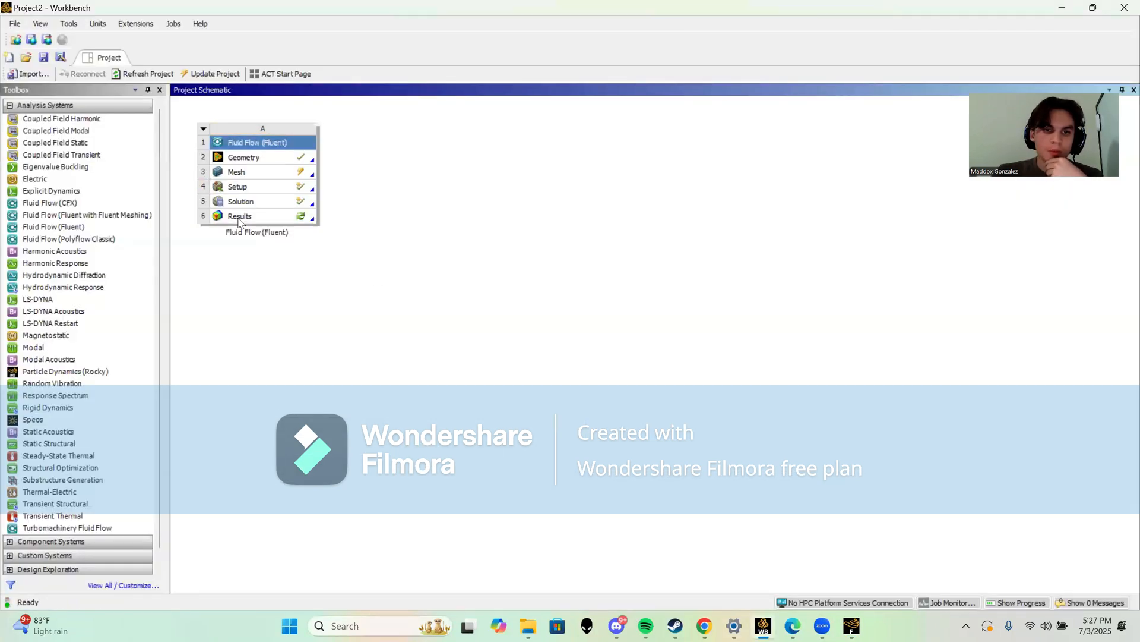
click(15, 25)
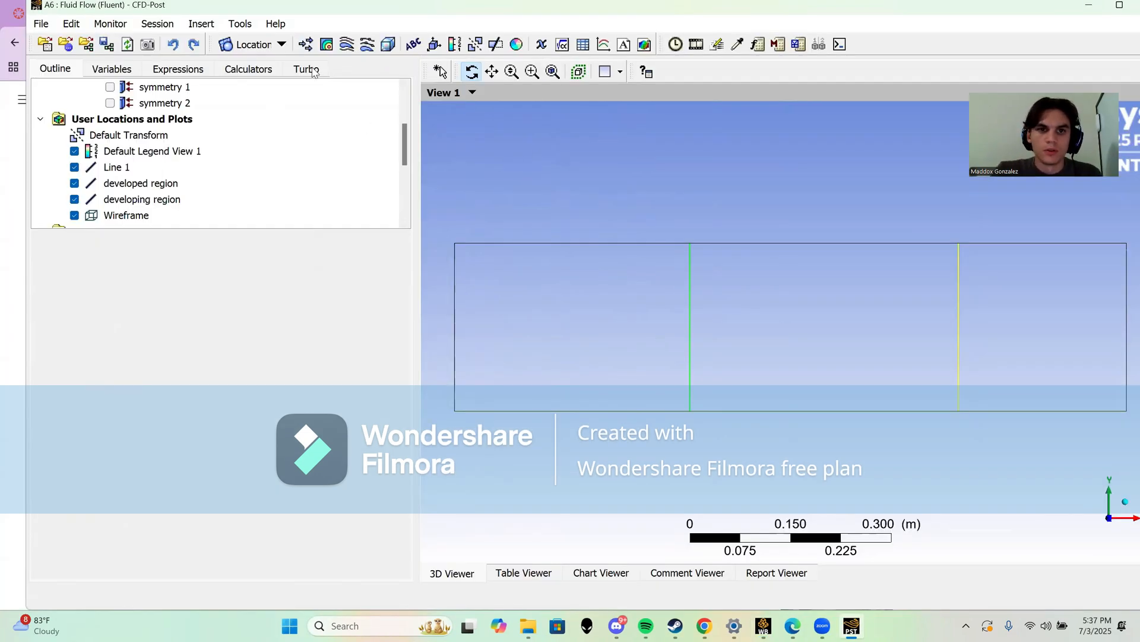
Step: Insert a contour named Pressure Contour in CFD-Post and set its number of contours to 100
click(327, 44)
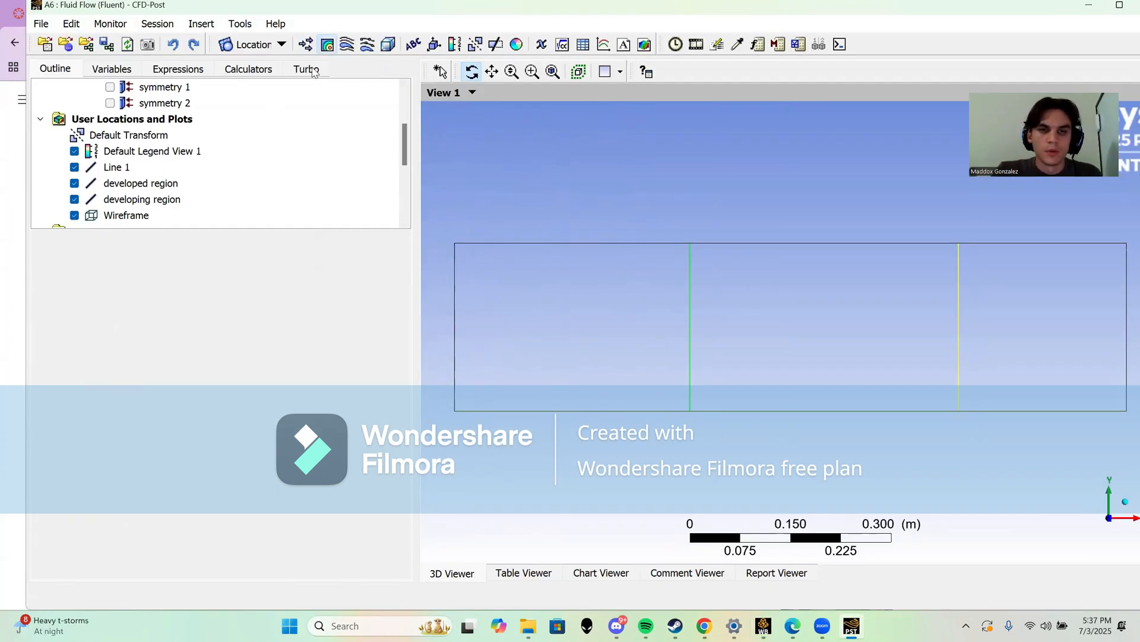
text(Pressure Contour)
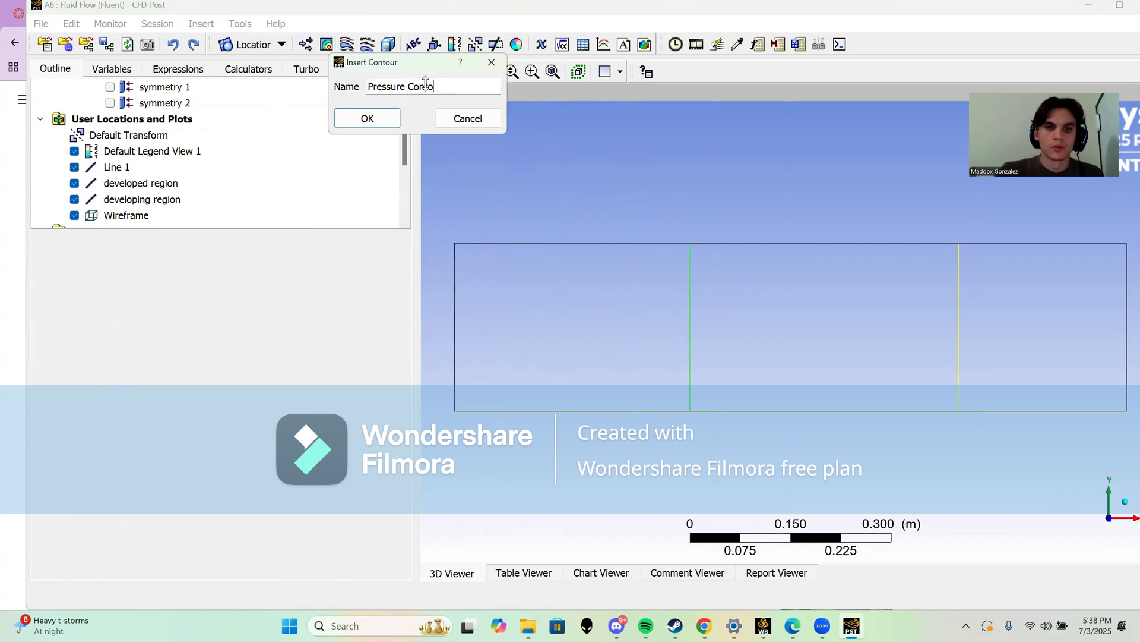
click(370, 120)
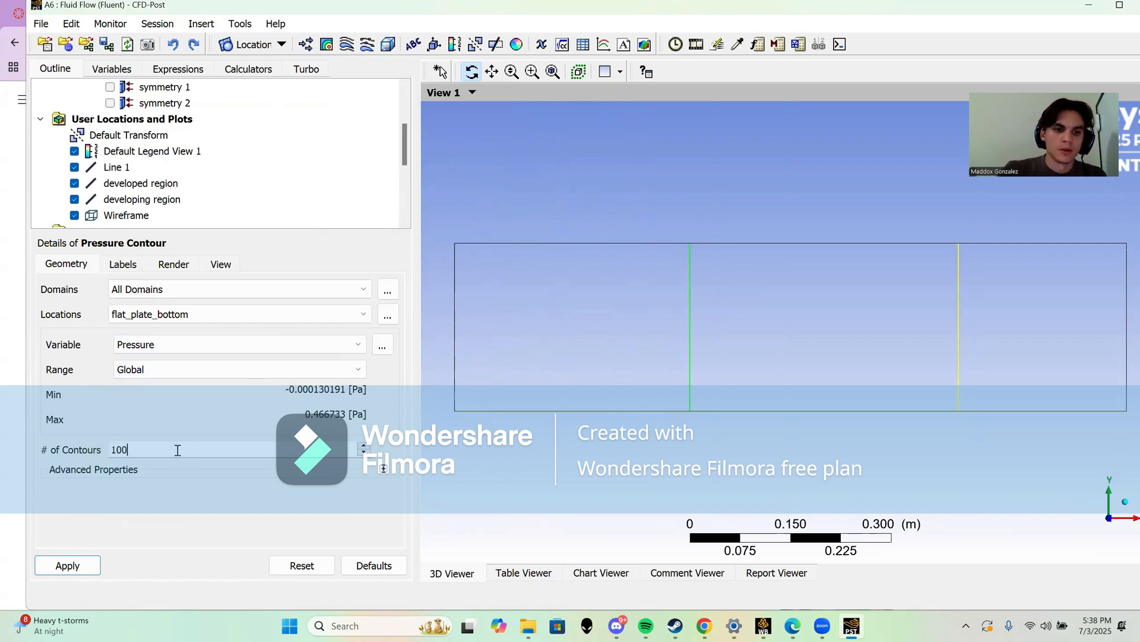
Step: Set the pressure contour's location to symmetry 1 and apply it to display the contour
click(165, 315)
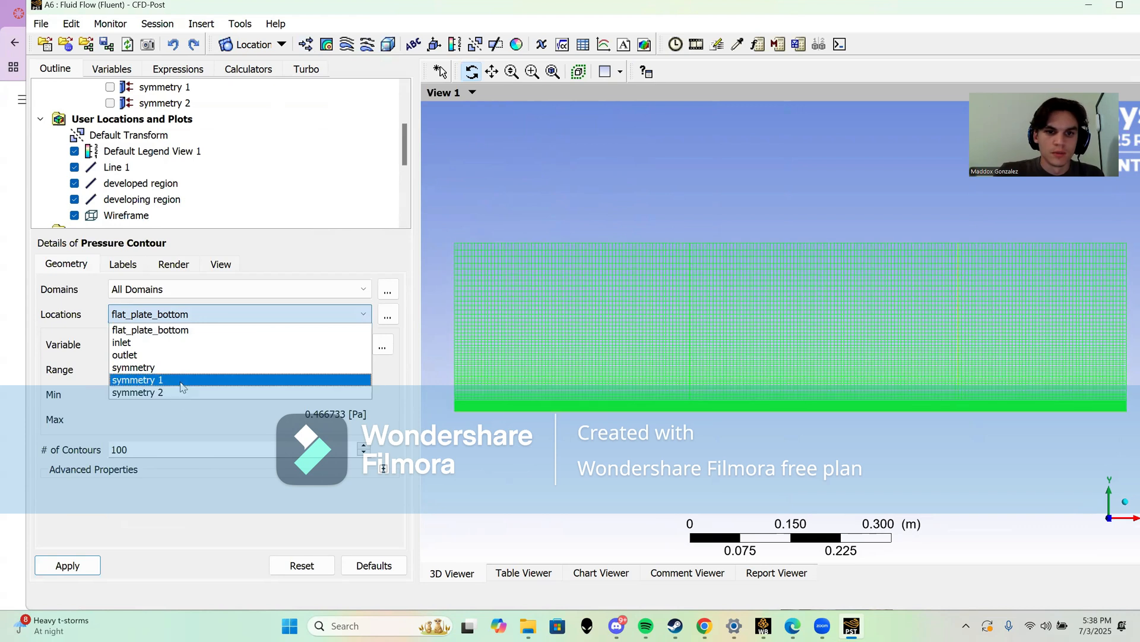
click(181, 381)
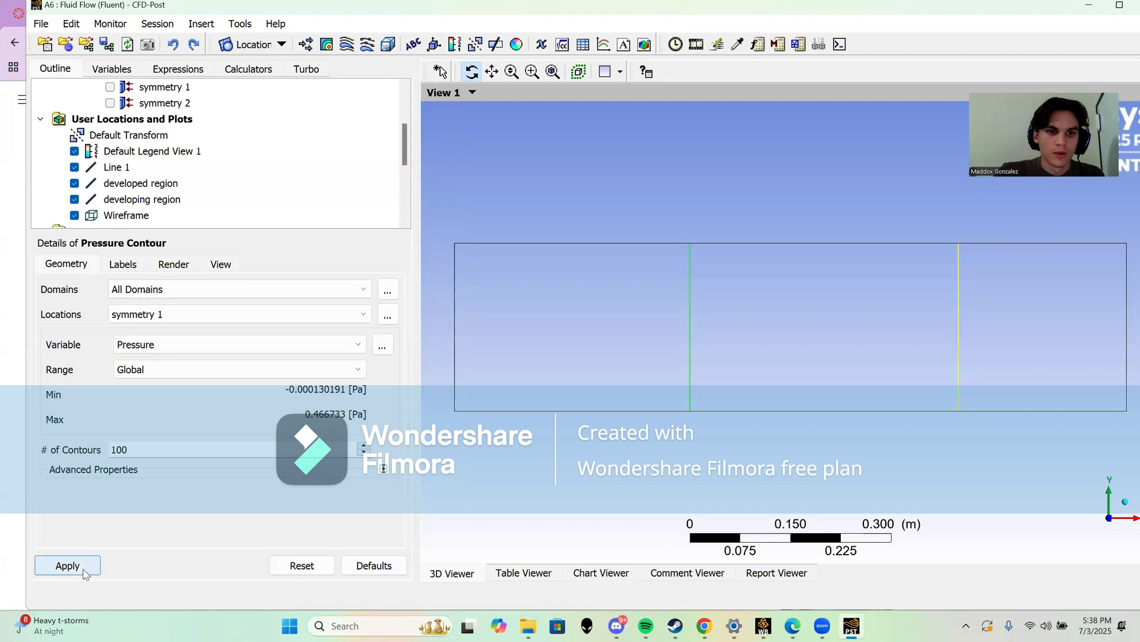
click(170, 269)
click(127, 268)
click(177, 265)
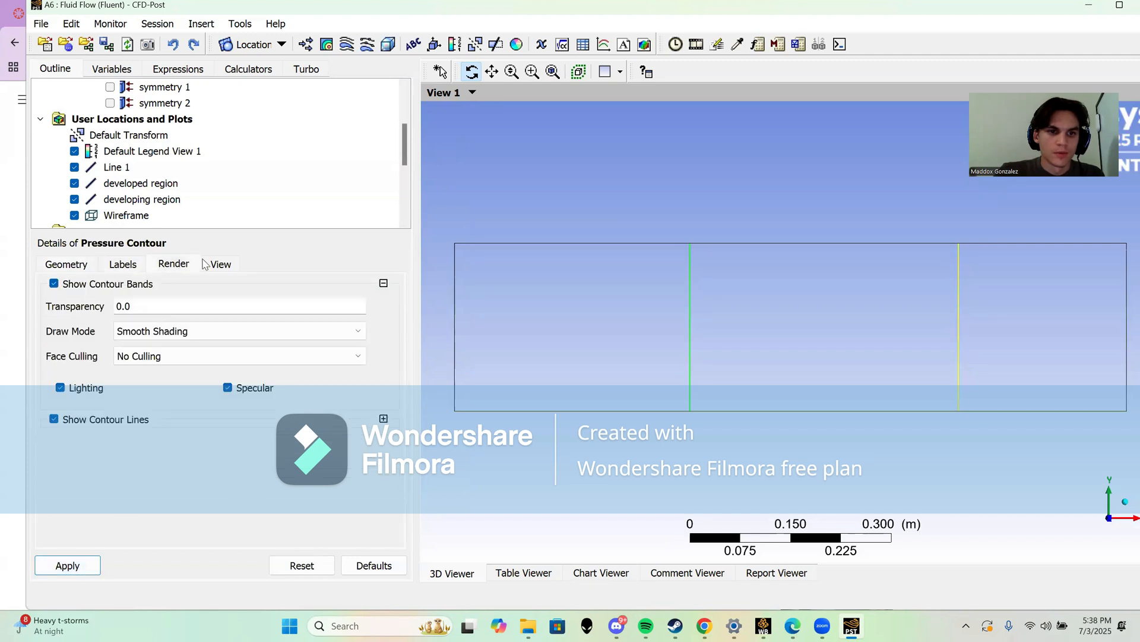
click(215, 265)
click(83, 270)
click(92, 563)
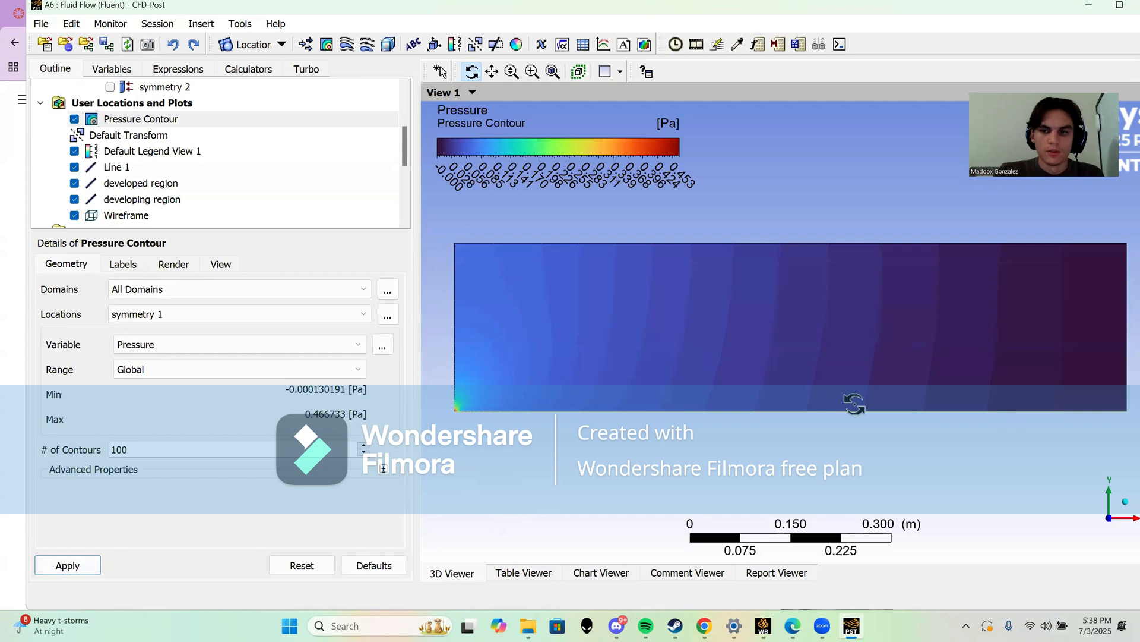
Step: Examine the pressure contour up close around the plate's leading edge at the inlet
middle_drag(478, 432, 651, 433)
scroll(607, 437, up, 4)
ctrl+middle_drag(568, 492, 593, 470)
scroll(593, 475, up, 4)
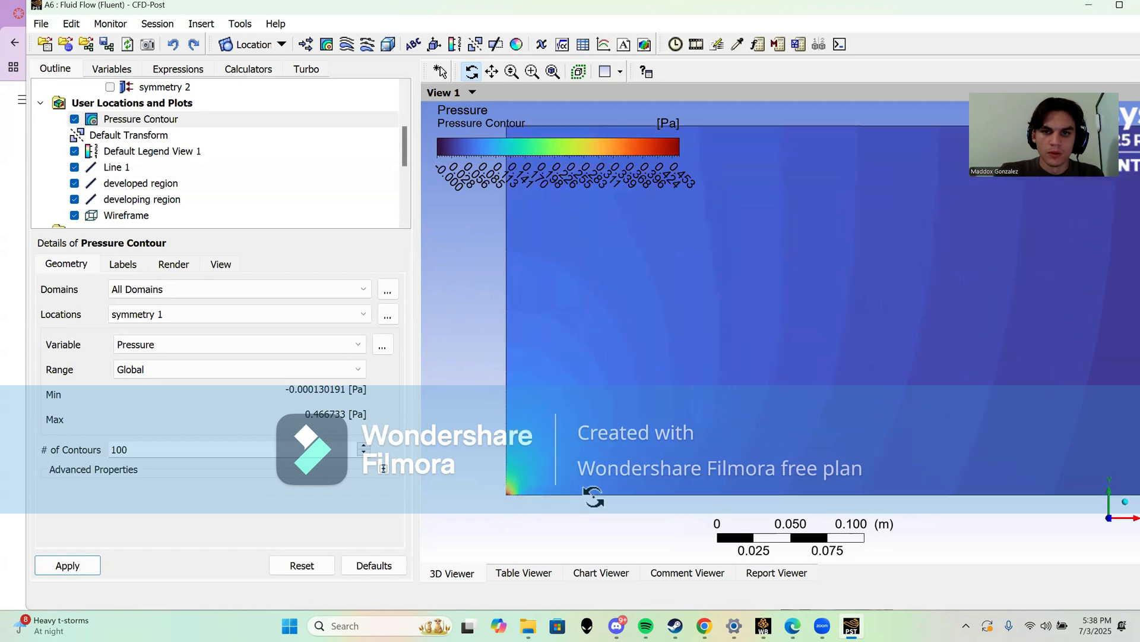
mouse_move(453, 428)
ctrl+middle_down()
mouse_move(464, 418)
mouse_move(438, 438)
mouse_move(443, 425)
ctrl+middle_up()
scroll(443, 425, up, 1)
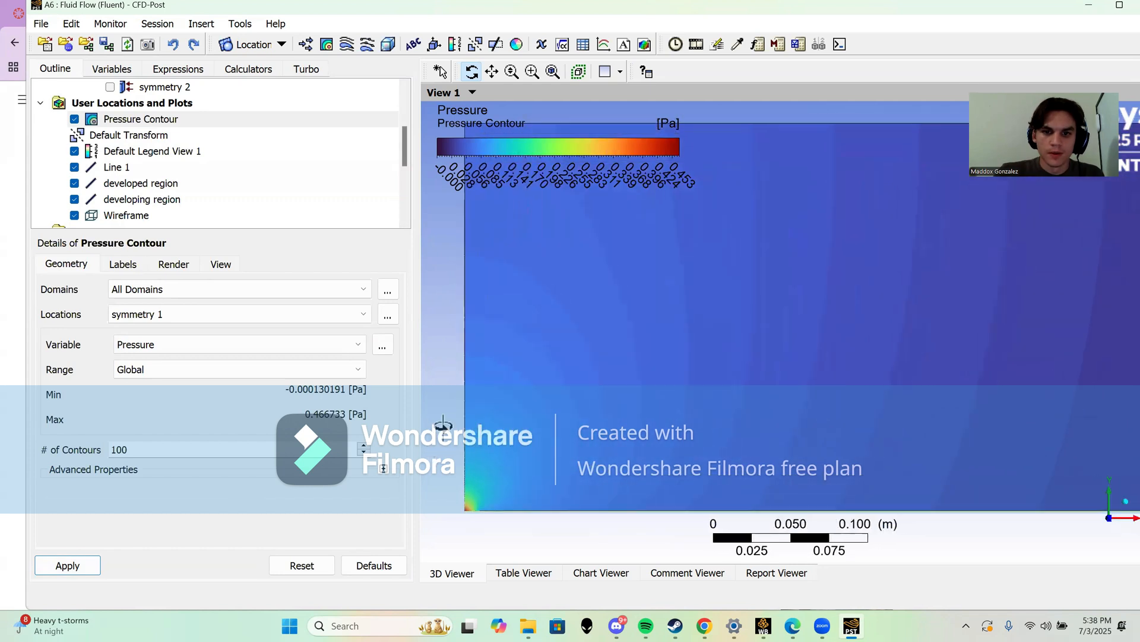
scroll(443, 425, up, 3)
ctrl+middle_drag(565, 395, 730, 292)
scroll(570, 382, up, 5)
ctrl+middle_drag(586, 406, 722, 363)
scroll(650, 389, up, 5)
ctrl+middle_drag(637, 420, 695, 384)
scroll(645, 412, up, 2)
scroll(639, 432, up, 7)
scroll(620, 438, down, 3)
ctrl+middle_drag(623, 428, 651, 382)
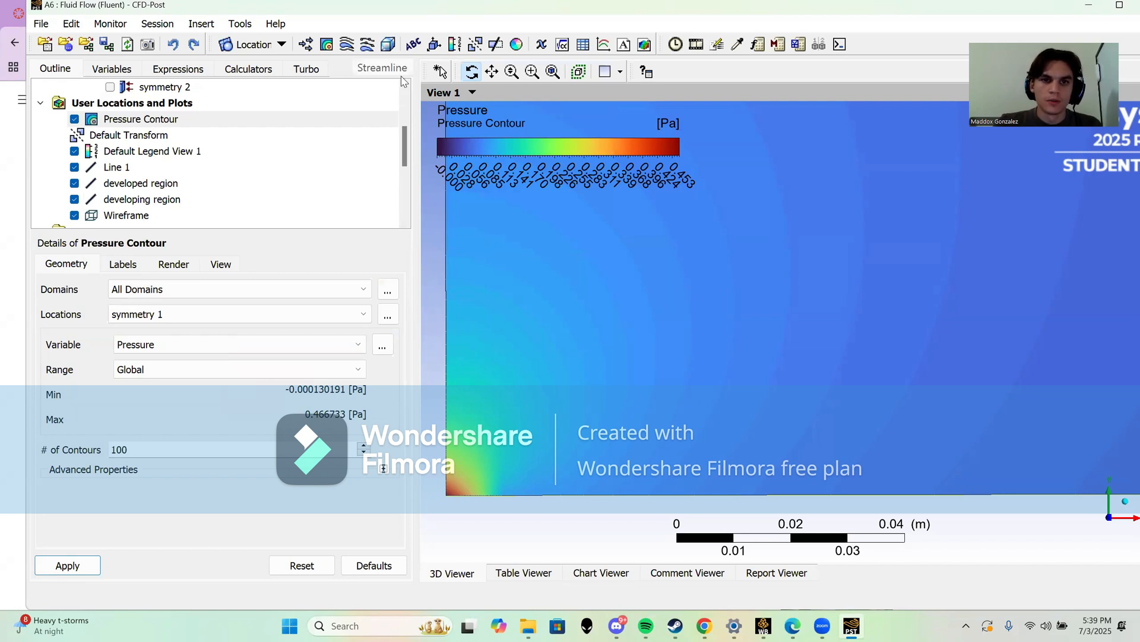
Step: Insert a vector plot named Velocity Vector
click(305, 46)
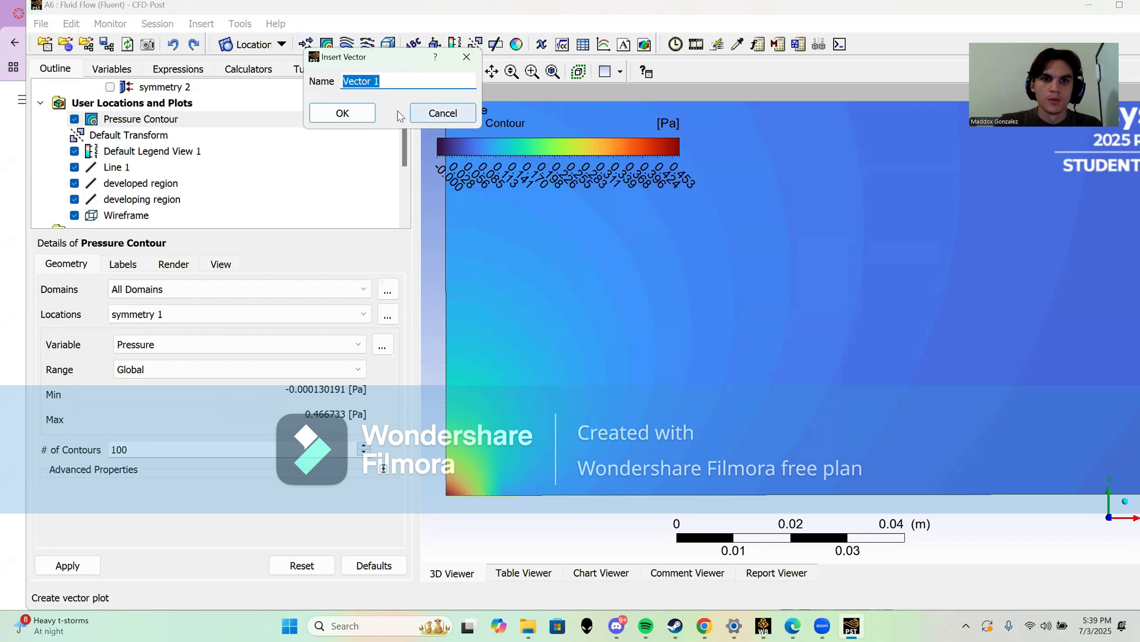
text(Vel)
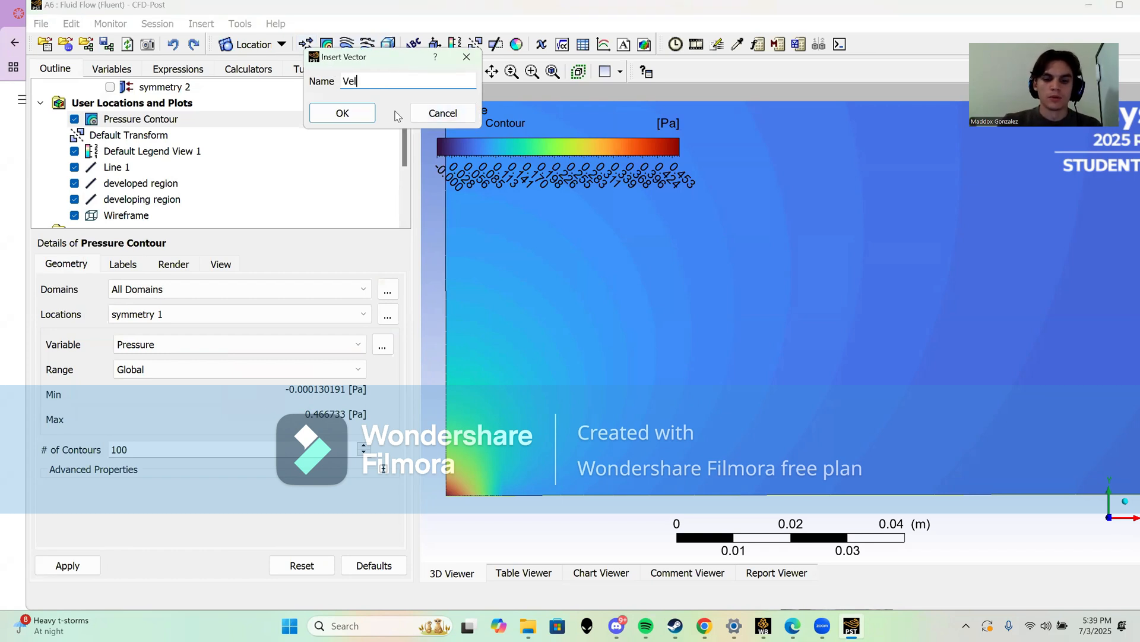
text(ocity Vector)
click(342, 113)
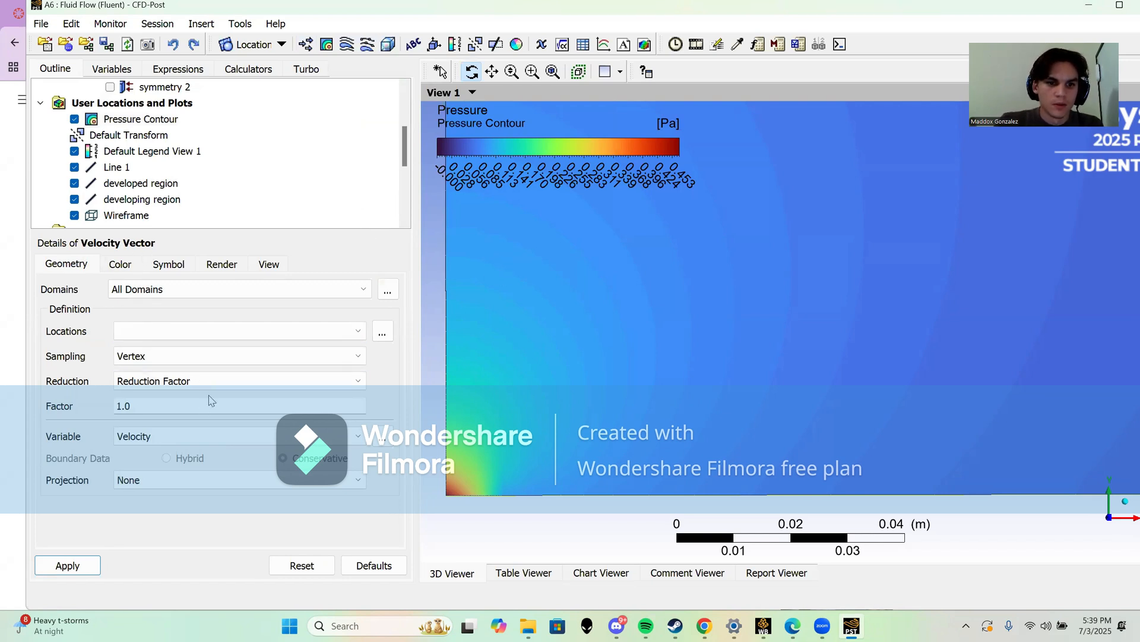
Step: Set the velocity vector plot's location to symmetry 1 and choose Arrowhead as its symbol
click(173, 331)
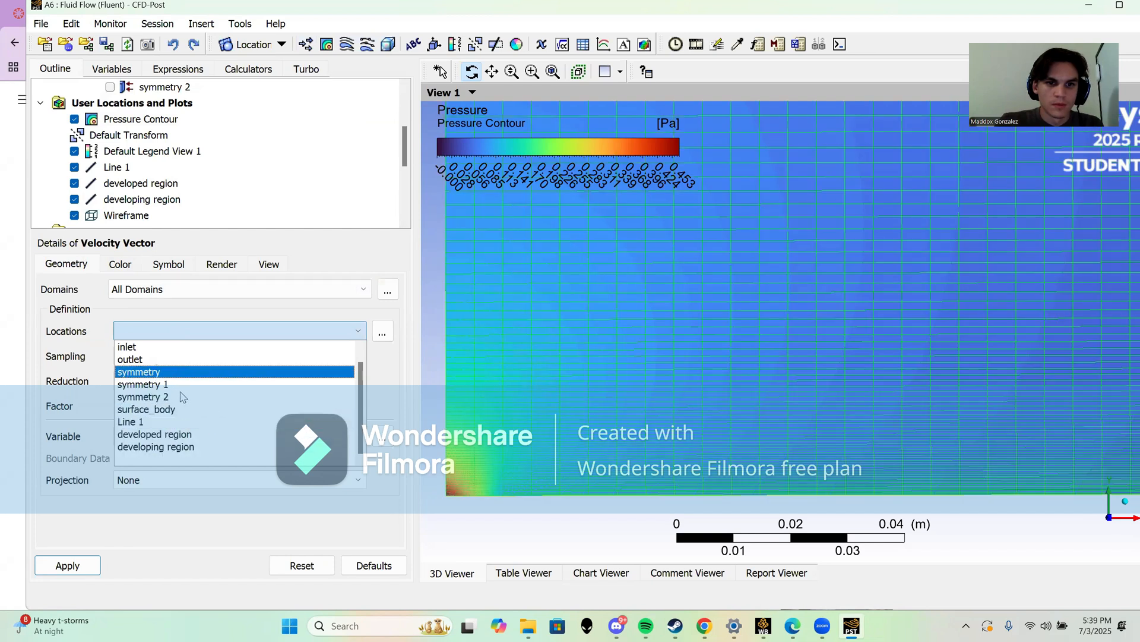
click(179, 384)
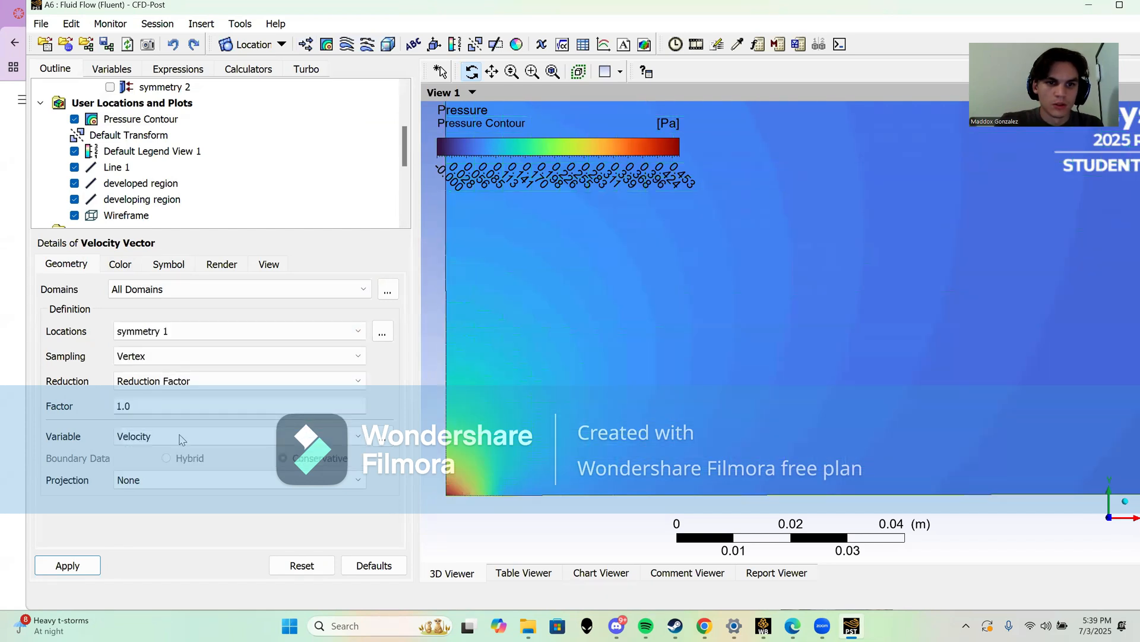
click(121, 264)
click(165, 265)
click(161, 290)
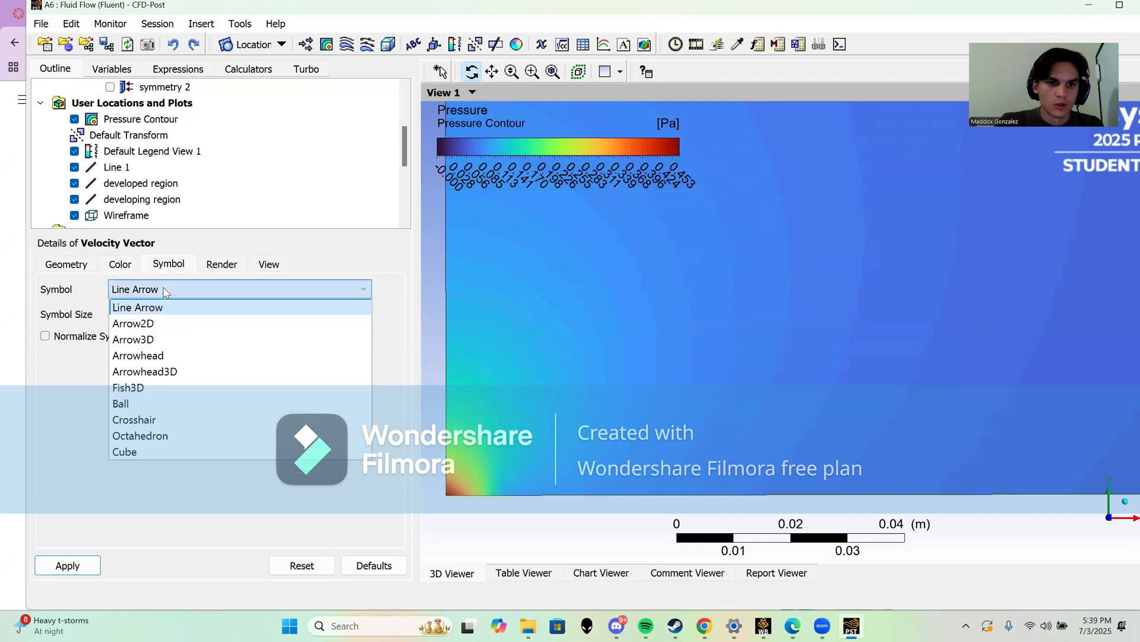
click(167, 356)
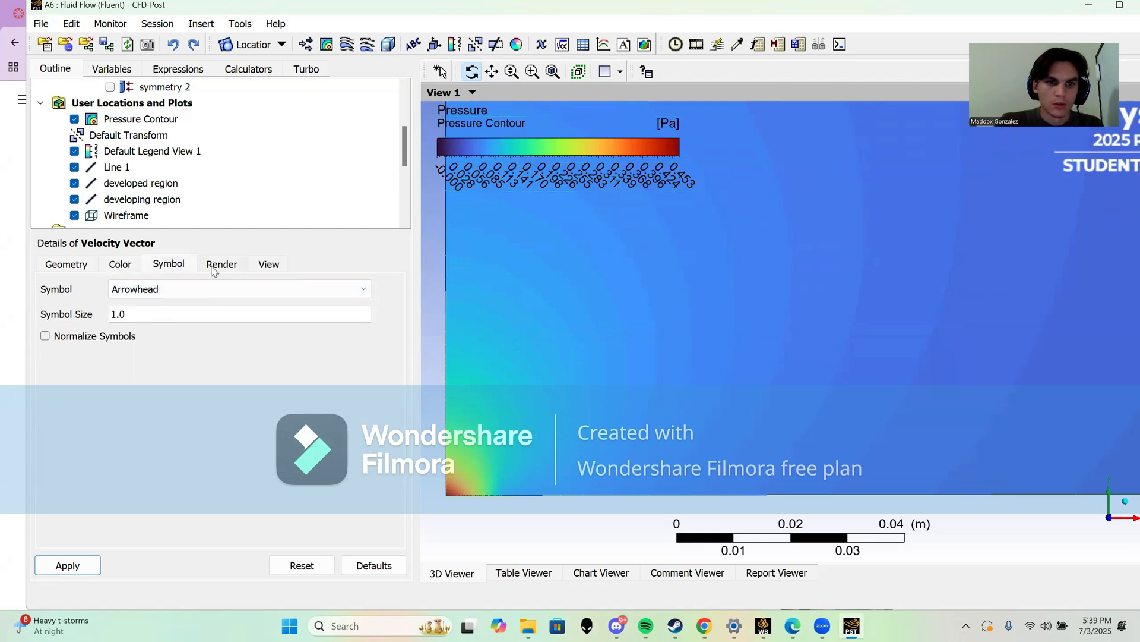
Step: Check the remaining vector settings and apply the velocity vector plot with a symbol size of 1
click(157, 323)
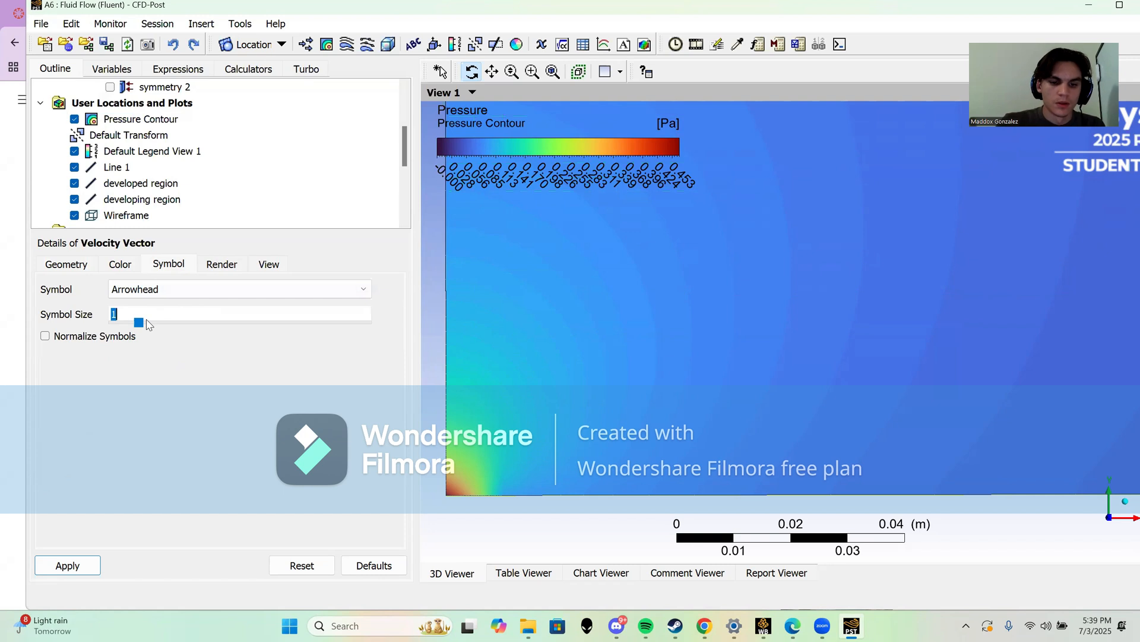
drag(149, 325, 215, 323)
click(222, 265)
click(277, 270)
click(168, 264)
click(120, 264)
click(66, 265)
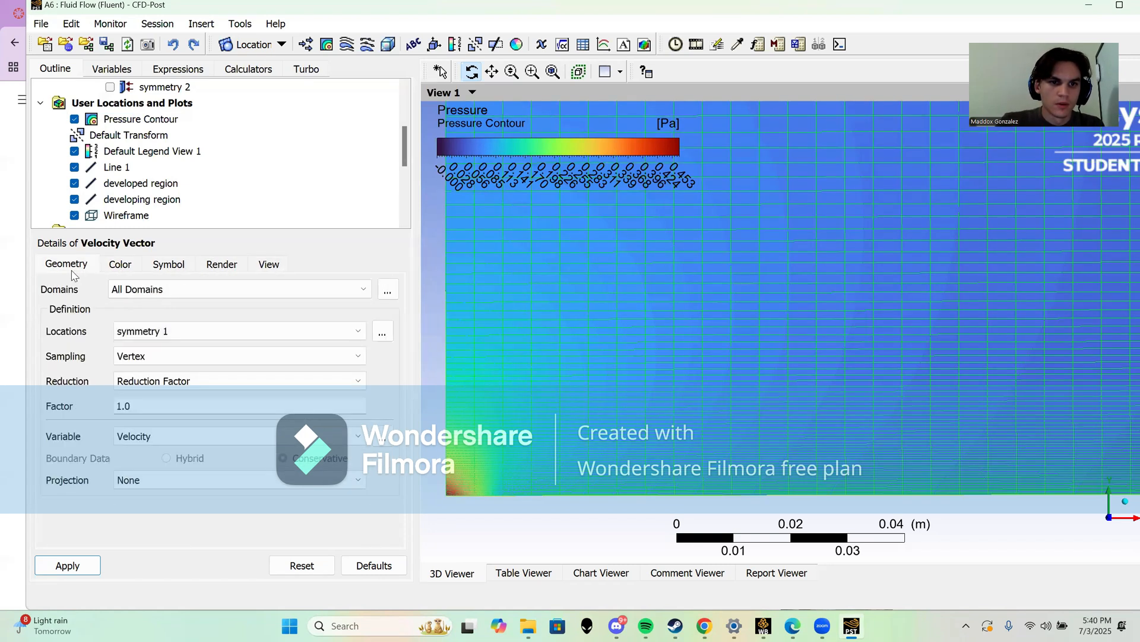
click(71, 565)
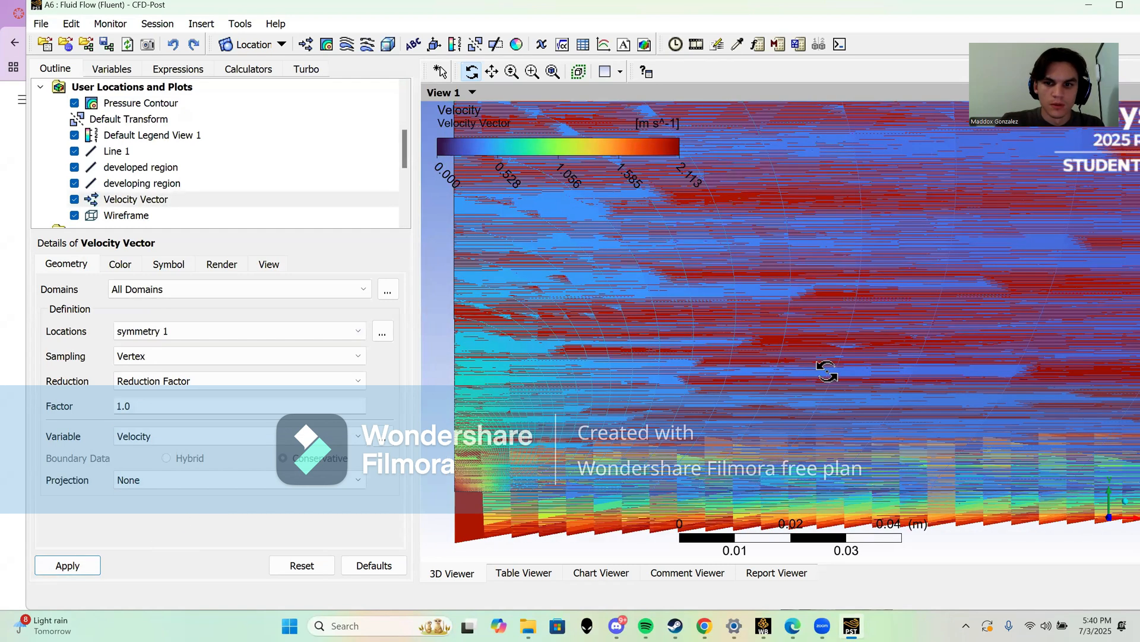
scroll(860, 369, down, 2)
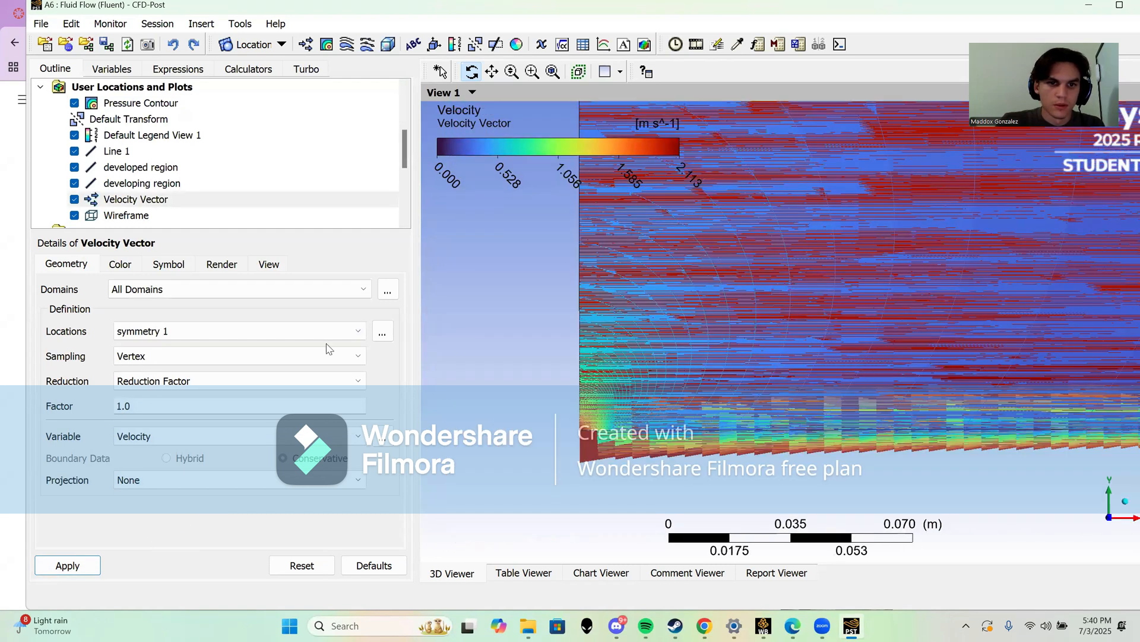
Step: Change the velocity vector symbol to Arrow2D, apply it and inspect the arrows near the leading edge
click(169, 264)
click(149, 290)
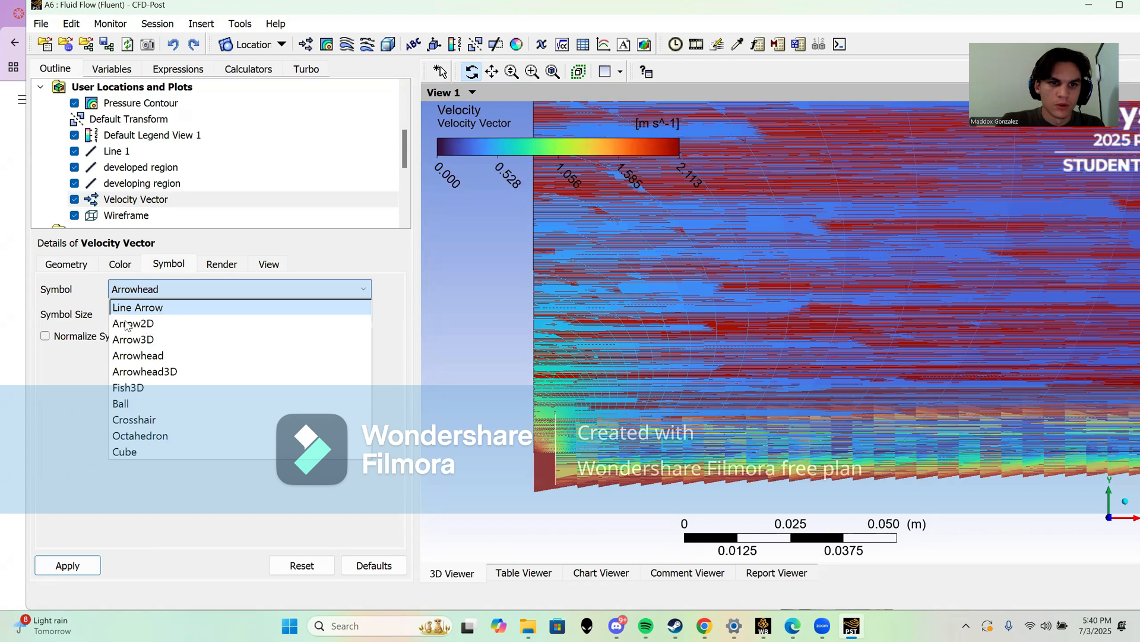
click(132, 323)
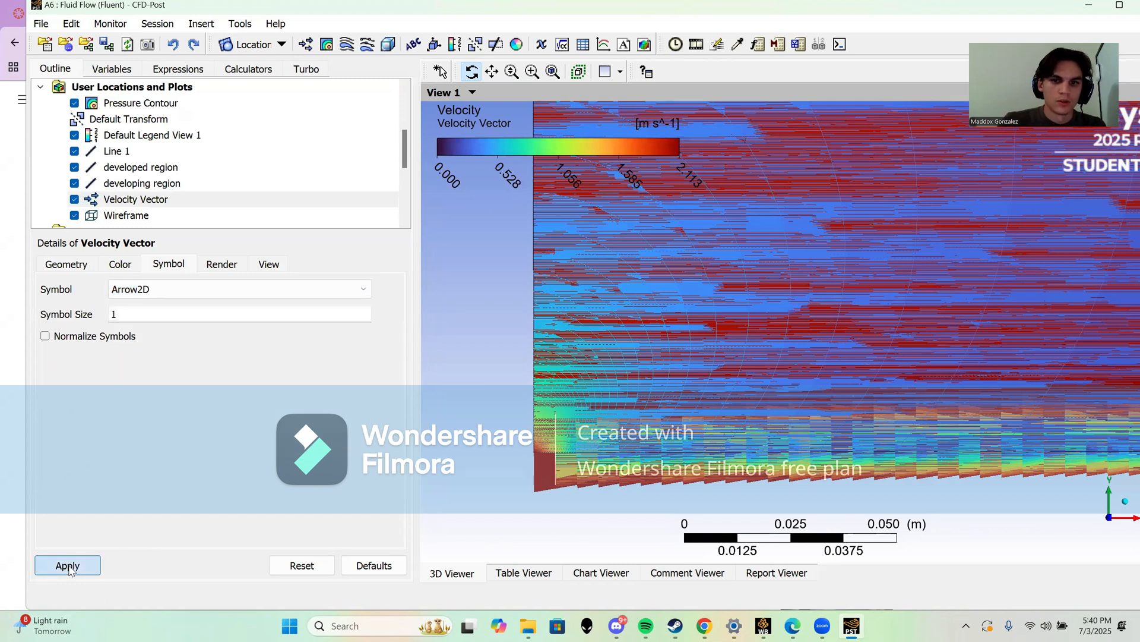
click(68, 566)
scroll(656, 343, up, 1)
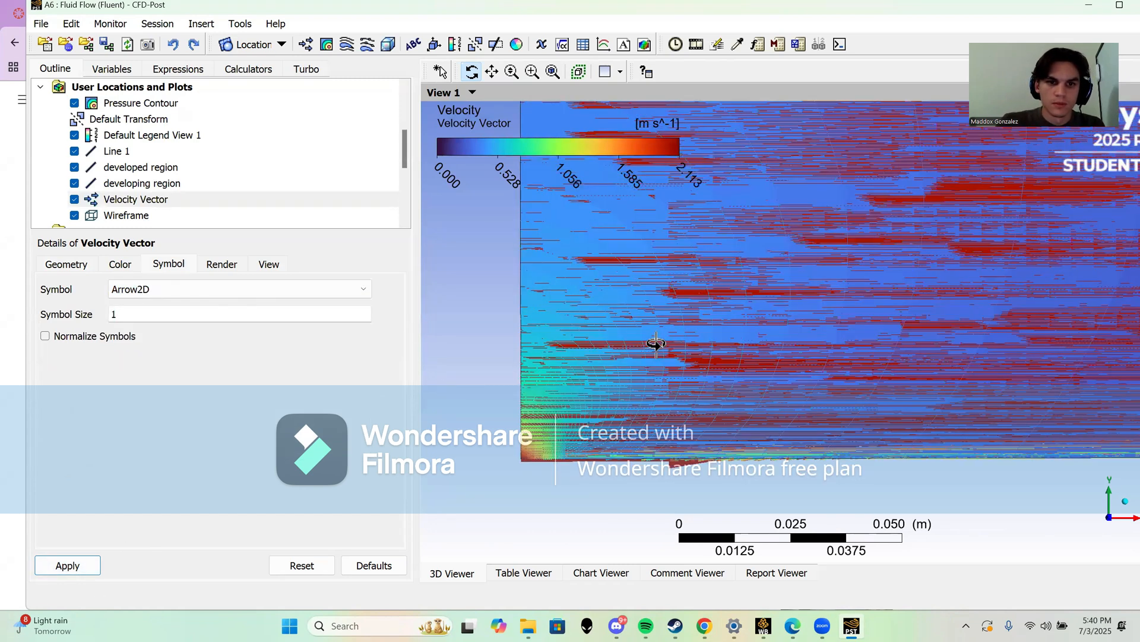
scroll(510, 385, up, 1)
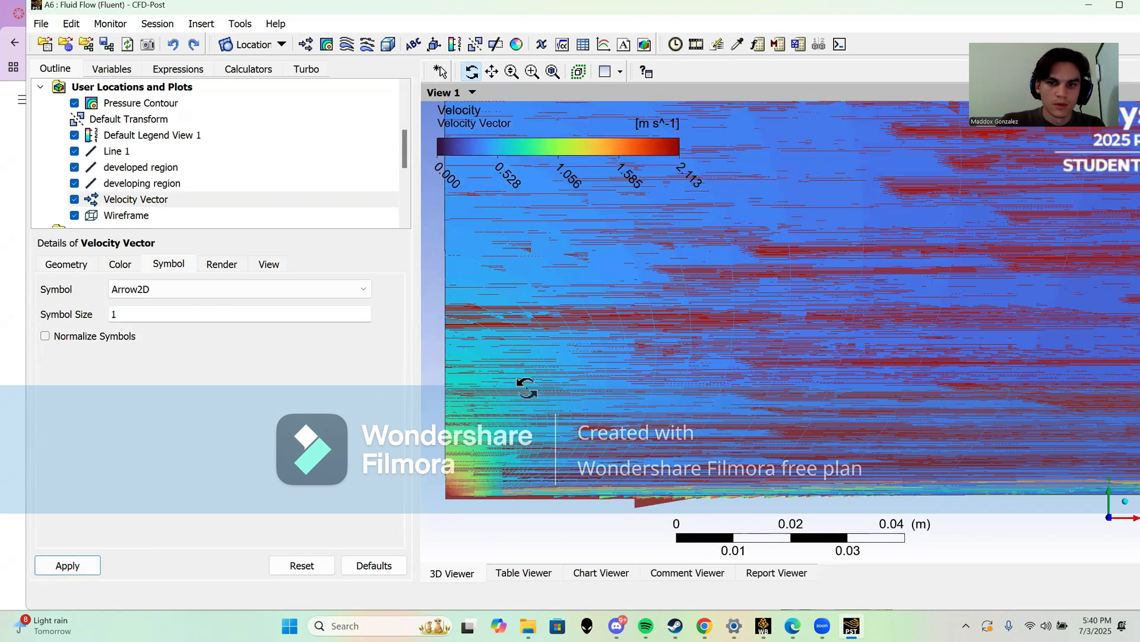
Step: Reduce the velocity vector symbol size to 0.1 and apply the change
double_click(131, 320)
text(0.)
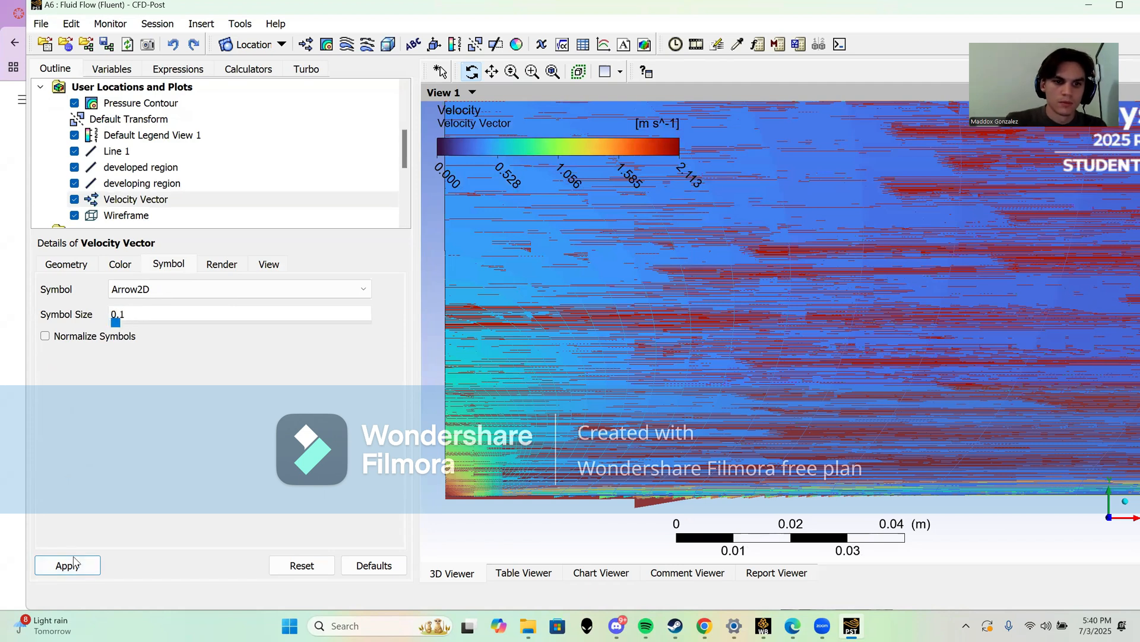
click(73, 563)
scroll(668, 369, up, 1)
Step: Switch the velocity vector symbol to Arrow3D, apply it and inspect the arrows near the inlet
click(204, 291)
click(148, 340)
click(83, 565)
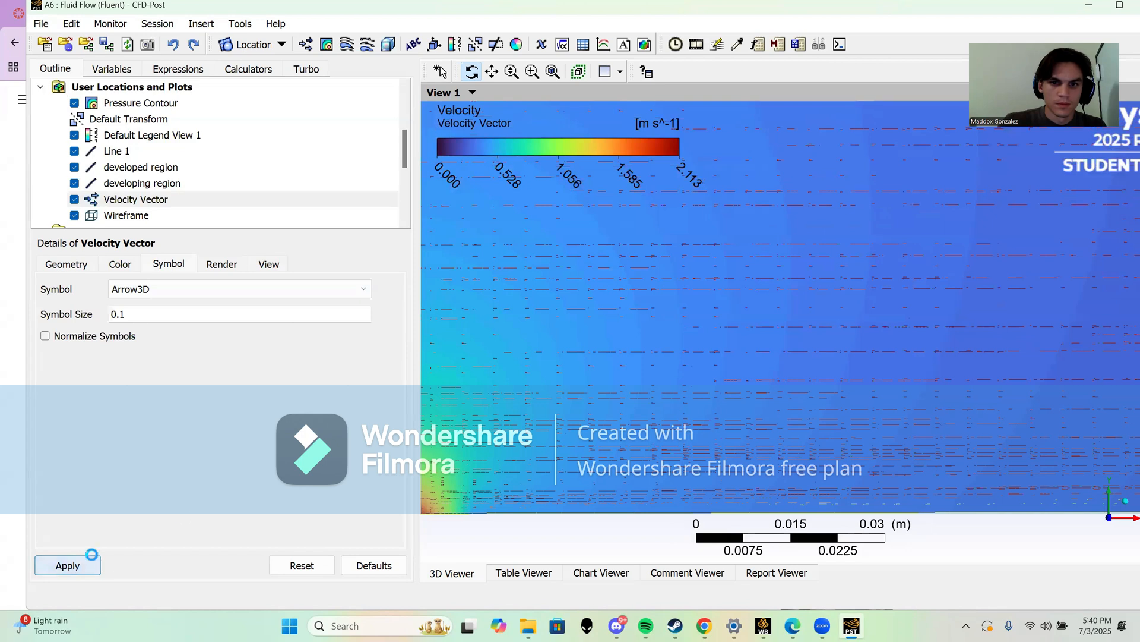
scroll(565, 382, up, 1)
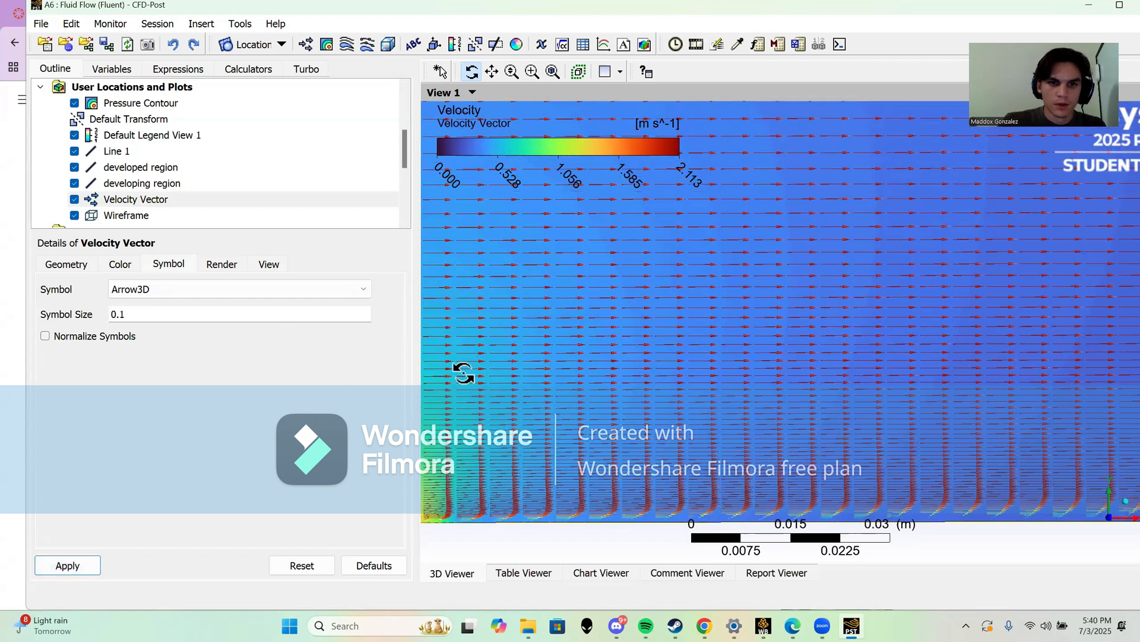
scroll(702, 360, up, 1)
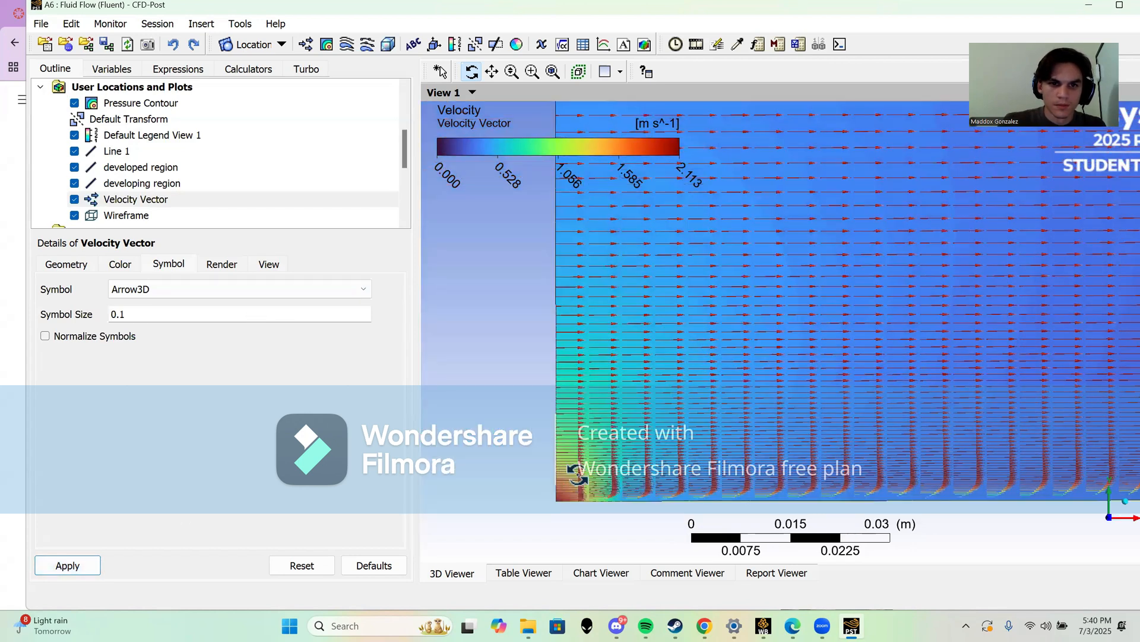
Step: Set the velocity vector symbol size to 0.05 and apply it to the plot
double_click(192, 311)
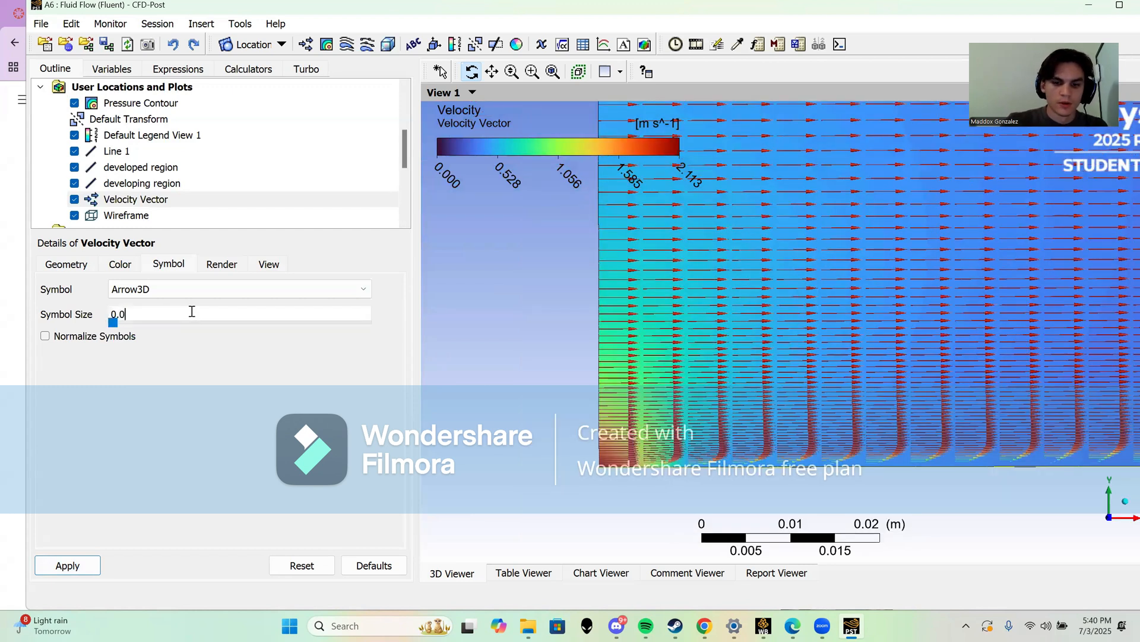
text(05)
click(67, 565)
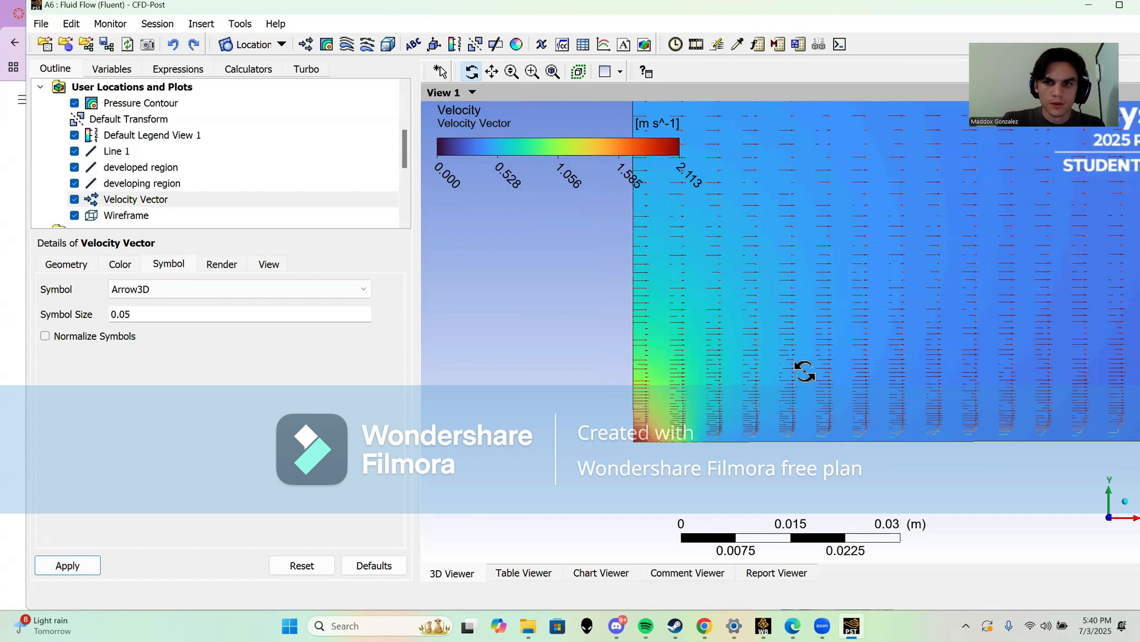
scroll(754, 331, up, 1)
Step: Try Arrow2D as the velocity vector symbol at the 0.05 size
click(186, 294)
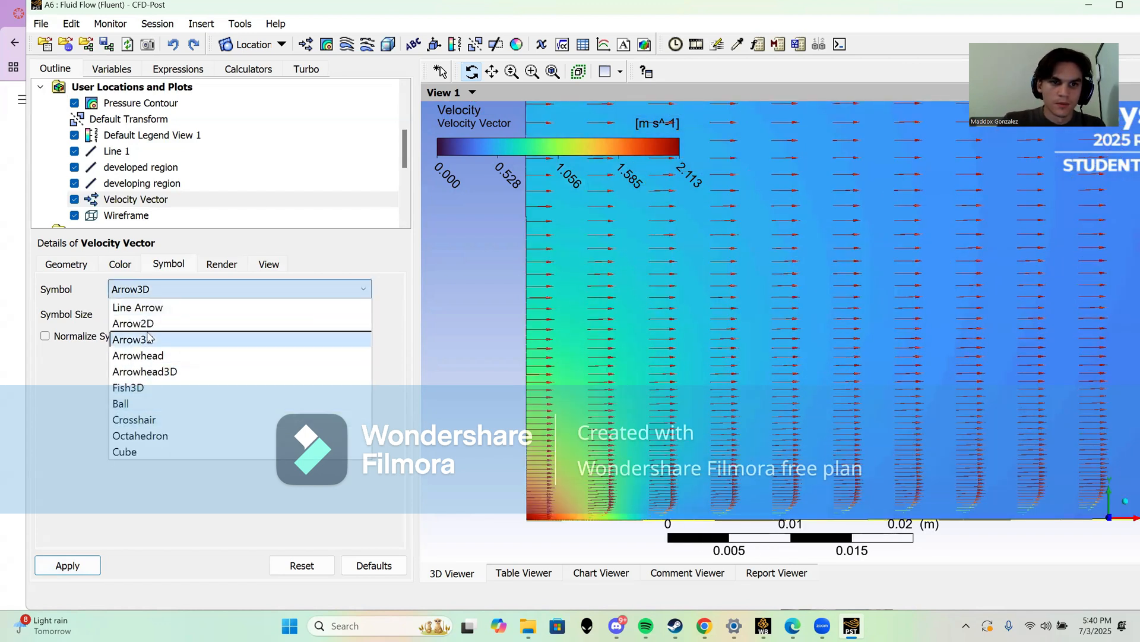
click(136, 323)
click(67, 565)
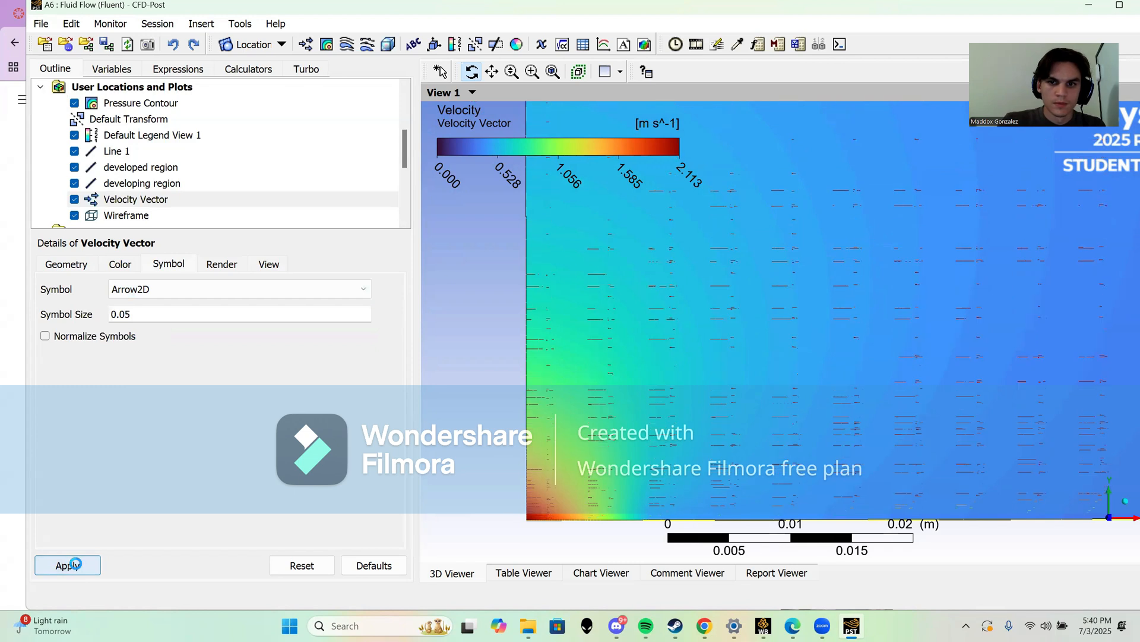
Step: Set the velocity vector symbol to Line Arrow and apply it to the plot
click(163, 290)
click(136, 303)
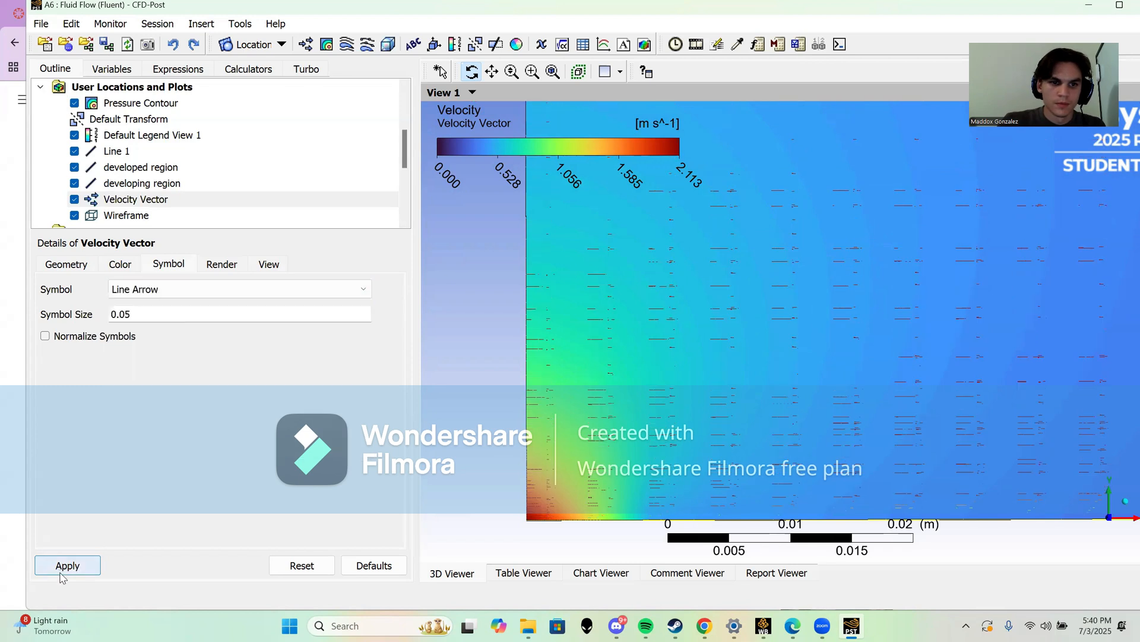
click(67, 564)
scroll(560, 374, down, 3)
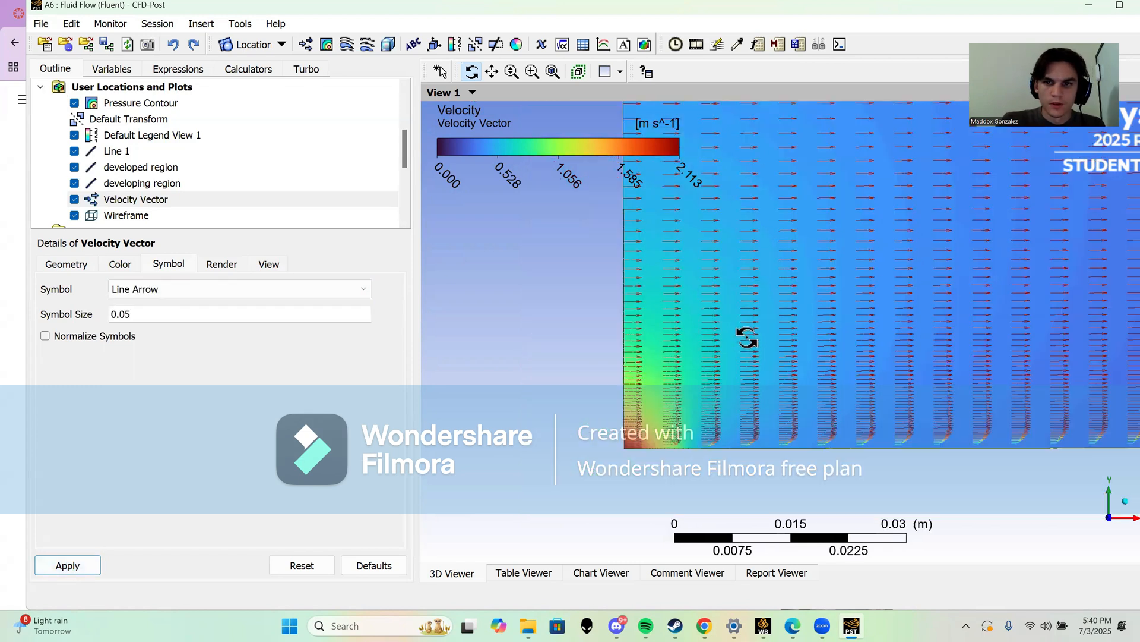
scroll(650, 428, down, 3)
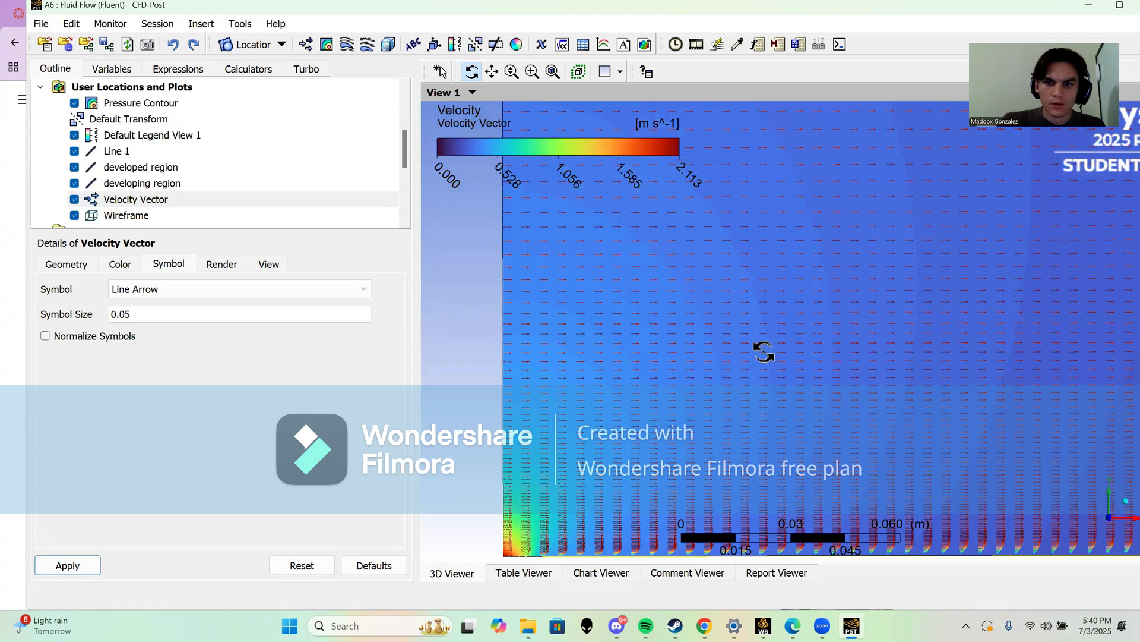
Step: Examine the velocity vectors along the flat plate from an angled view and straight on, down to the leading edge
drag(632, 413, 676, 329)
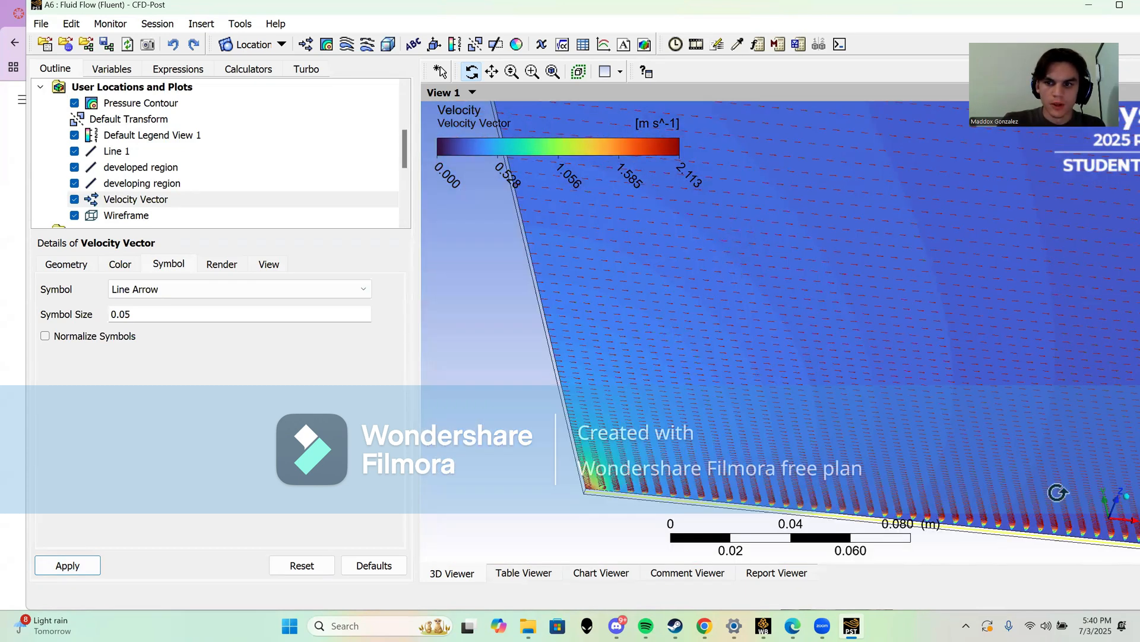
click(1099, 526)
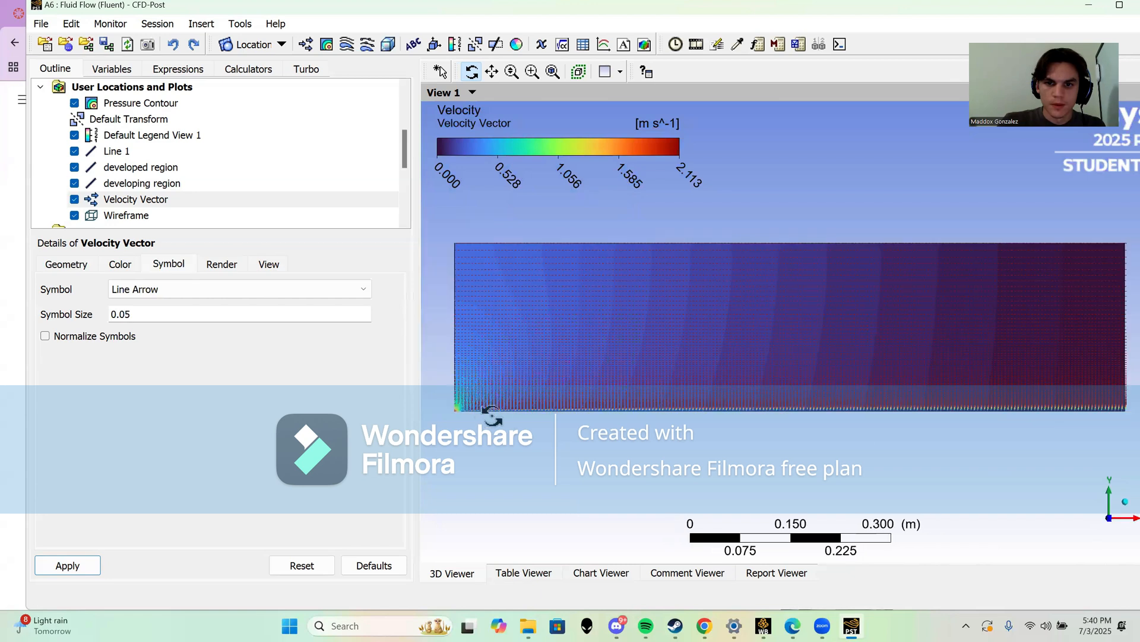
scroll(875, 349, up, 2)
ctrl+middle_drag(875, 349, 970, 323)
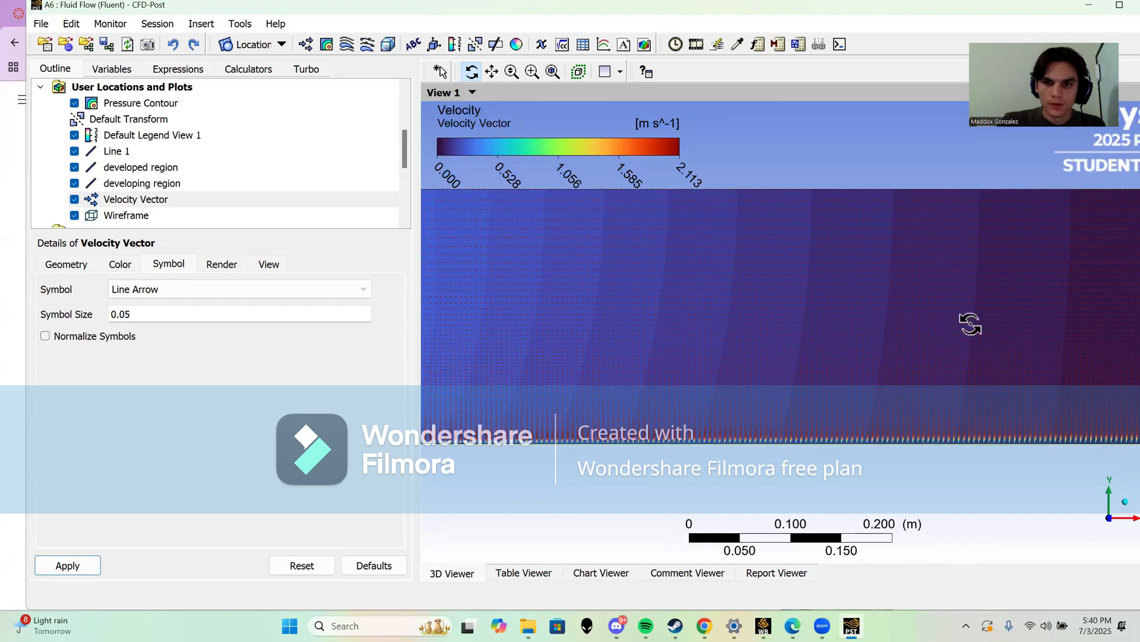
scroll(585, 370, up, 2)
ctrl+middle_drag(585, 370, 612, 392)
scroll(648, 476, up, 1)
ctrl+middle_drag(647, 476, 613, 419)
ctrl+middle_drag(691, 508, 683, 546)
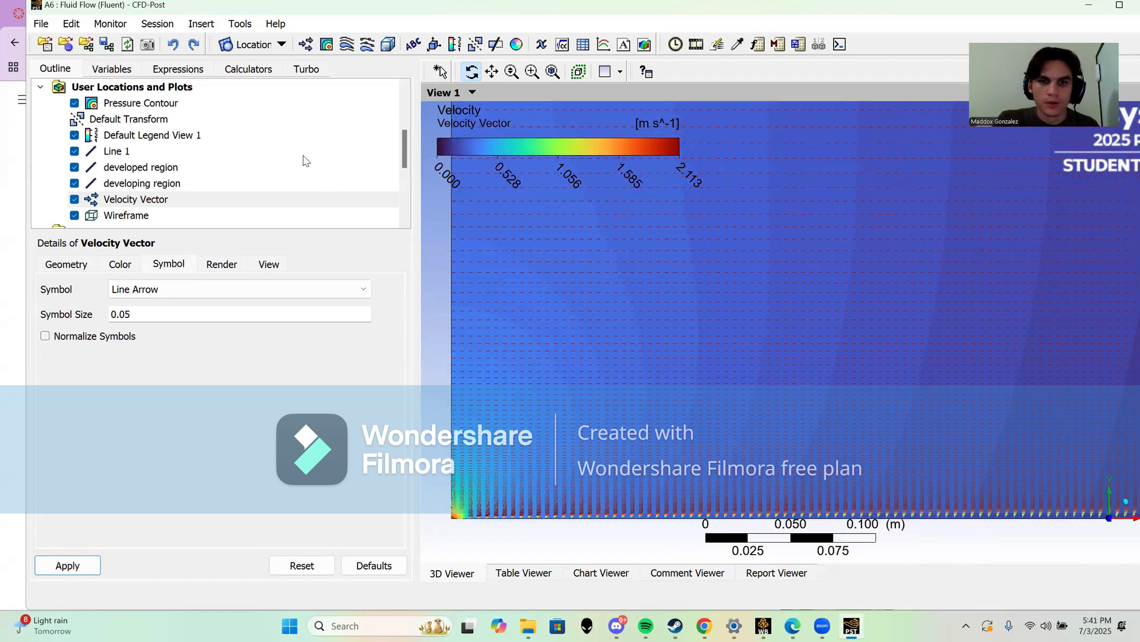
Step: Open the Velocity Profiles chart and review its data series, X-axis variable and Y-axis variable and range
click(705, 626)
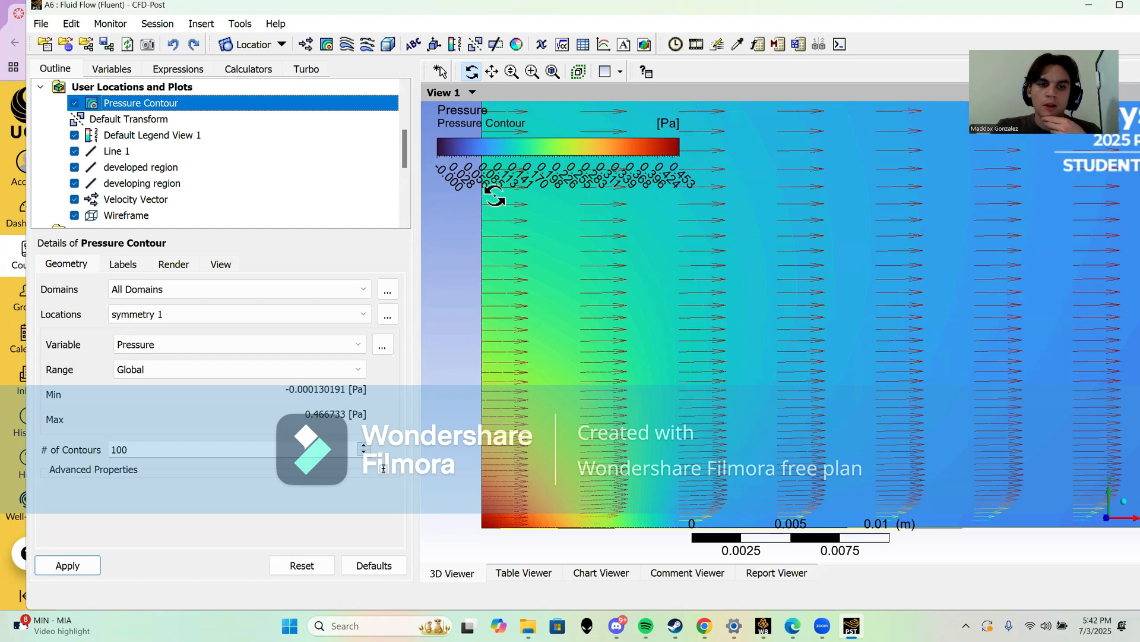
scroll(243, 185, down, 5)
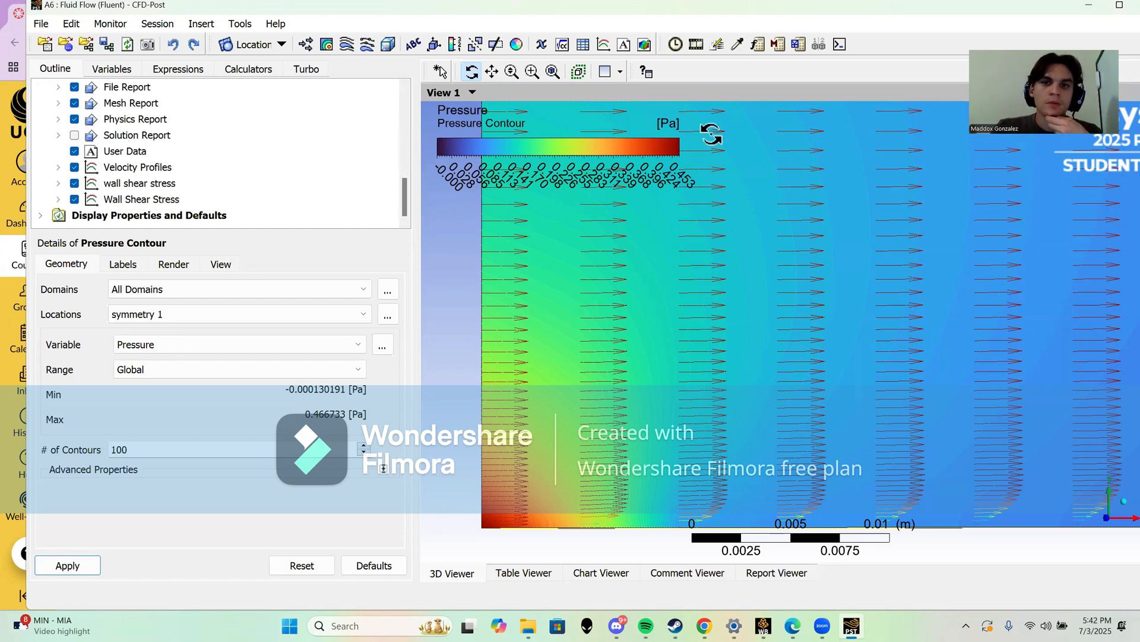
click(138, 167)
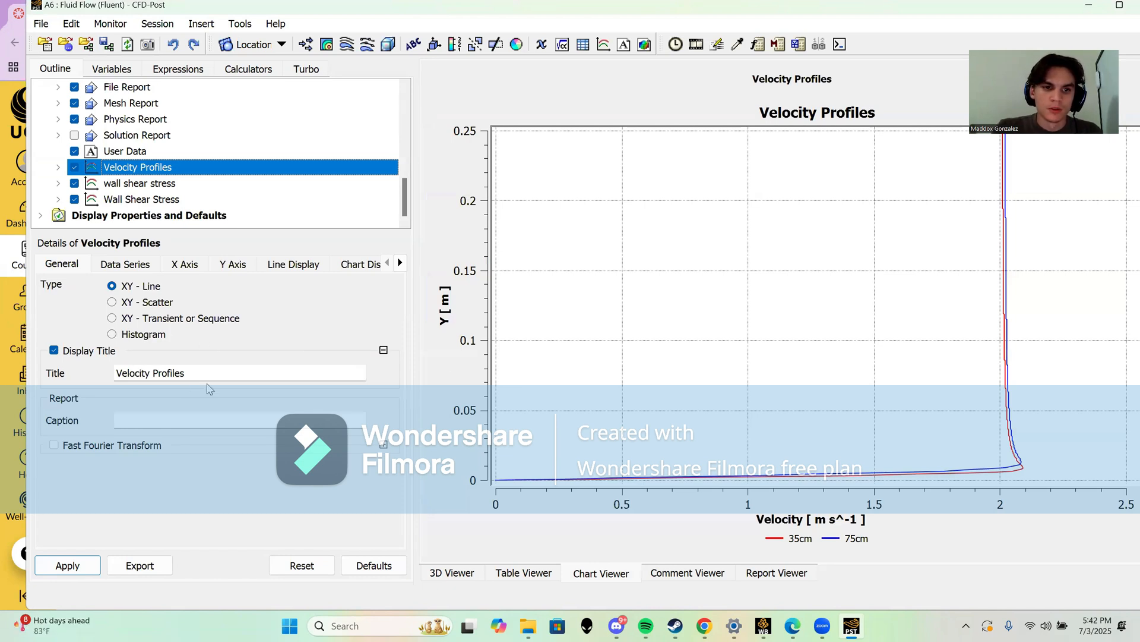
click(124, 264)
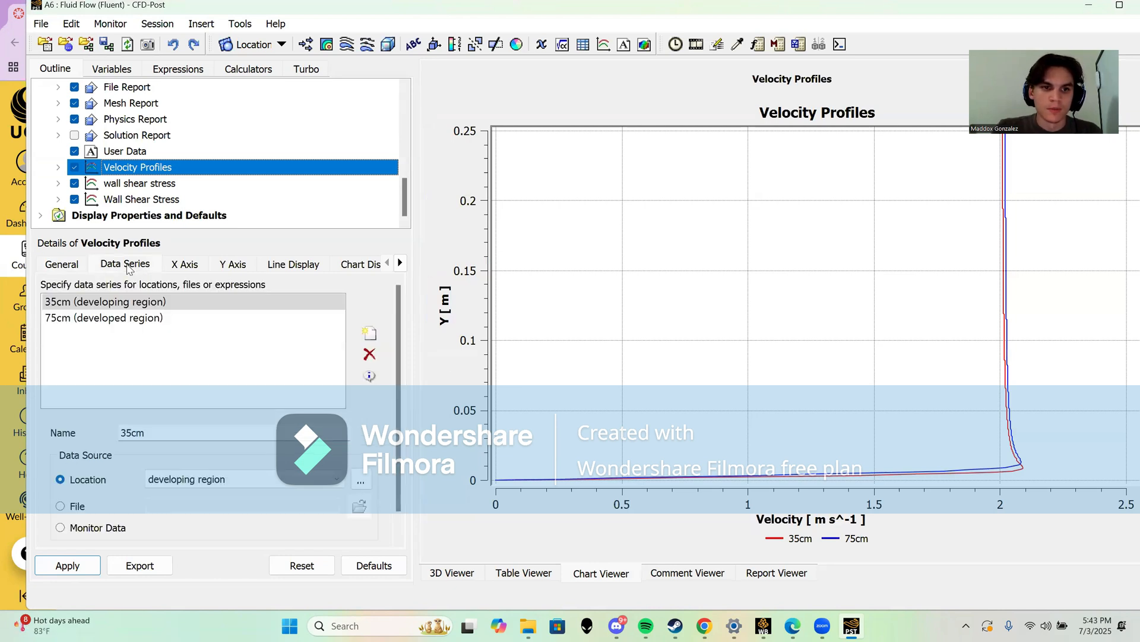
click(284, 305)
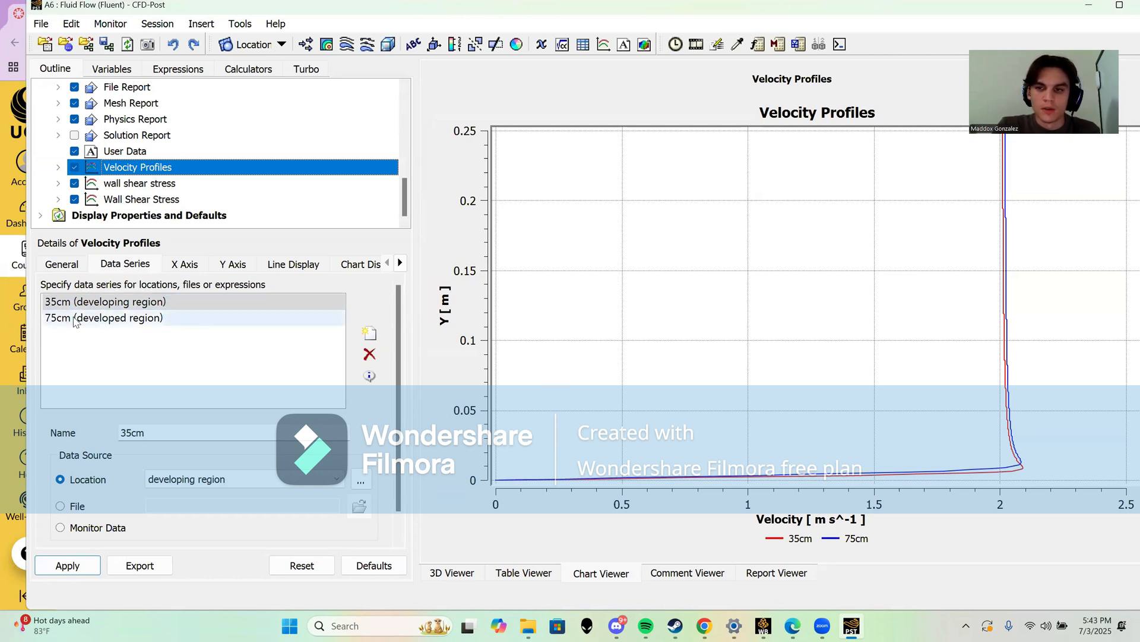
click(131, 307)
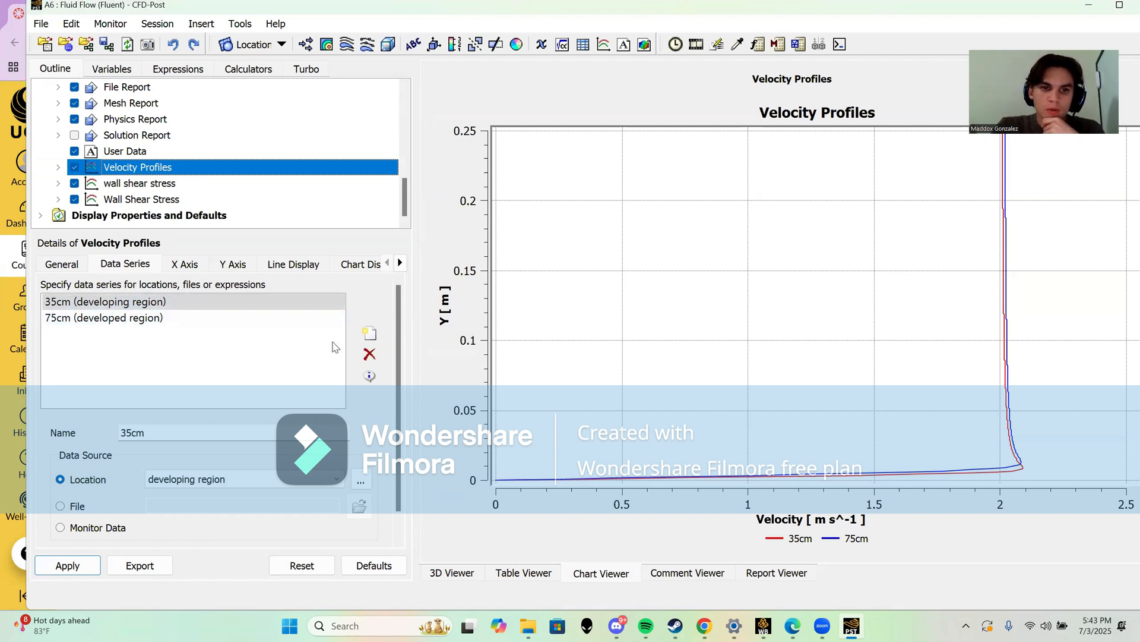
click(183, 264)
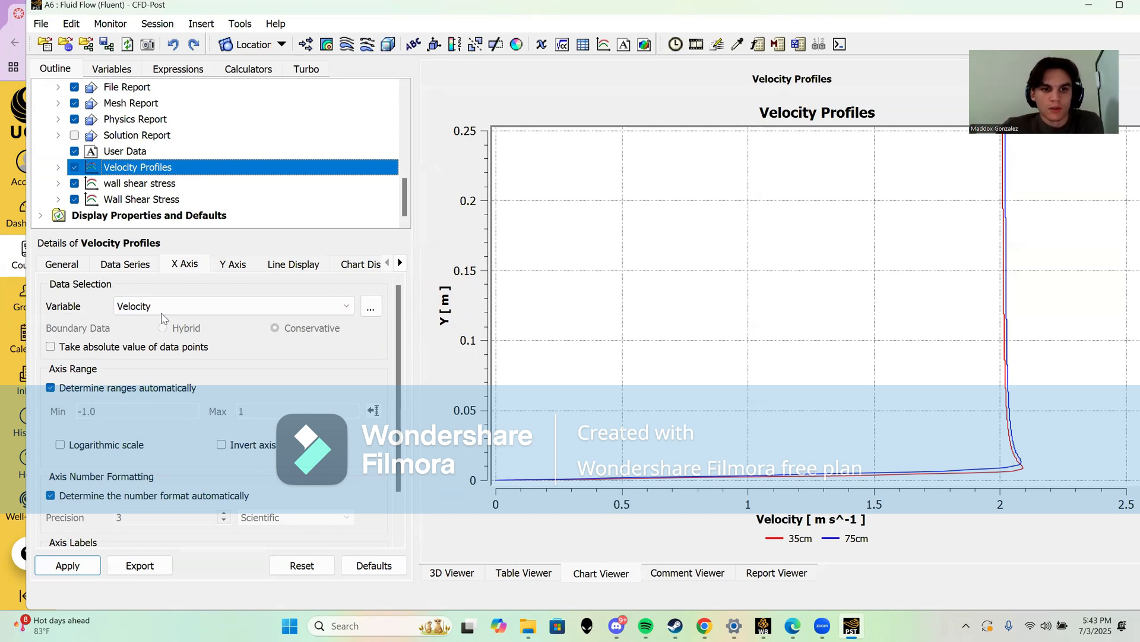
click(237, 264)
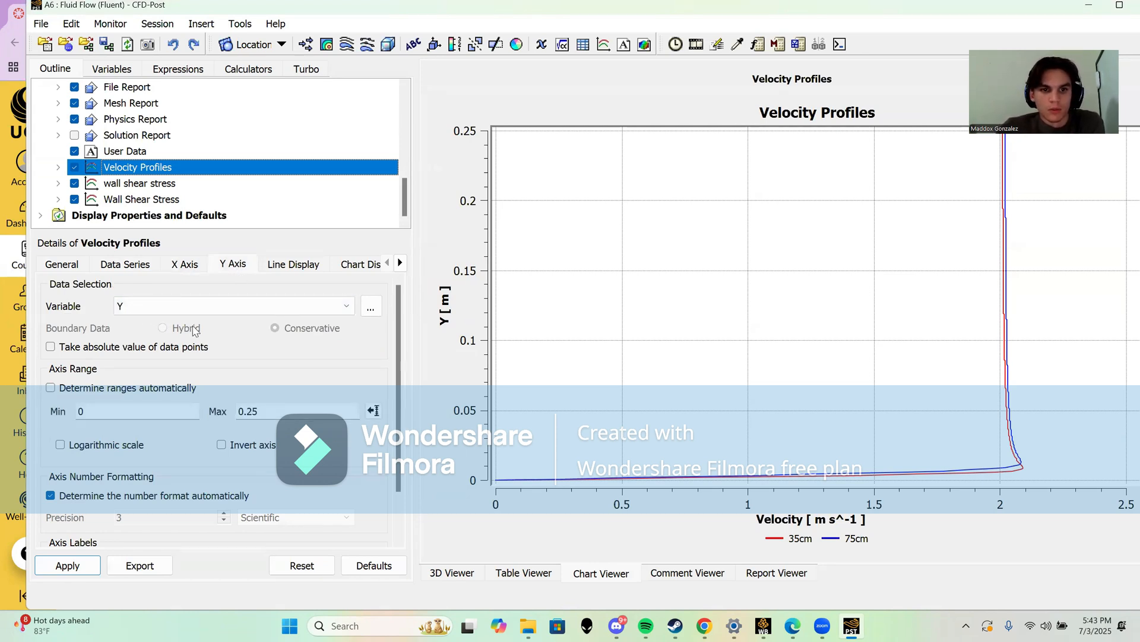
Step: Check the remaining Y-axis settings of the Velocity Profiles chart and its general chart type and title
scroll(209, 410, down, 2)
scroll(209, 410, up, 2)
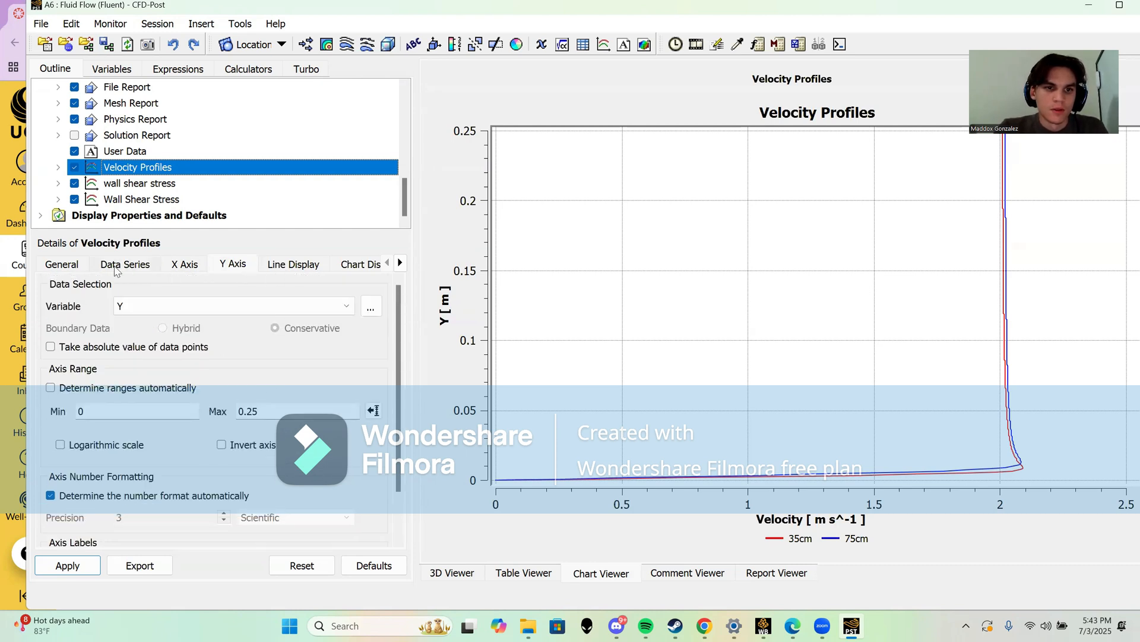
click(78, 267)
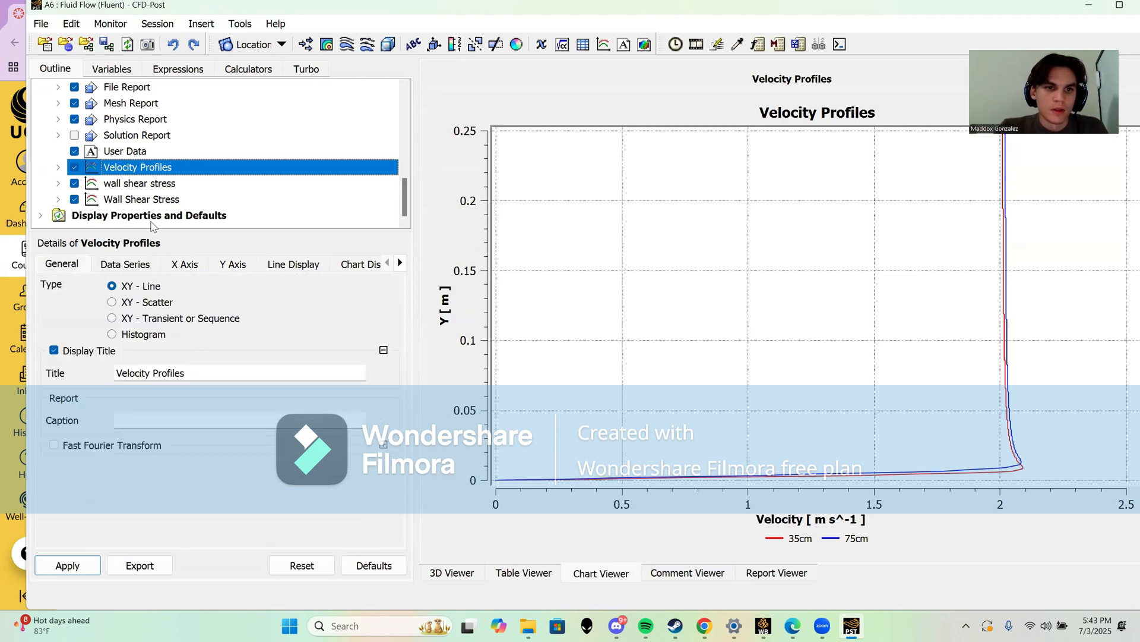
Step: Open the Wall Shear Stress chart and review its data series, X-axis and Y-axis variables and ranges, and general chart type and title
click(166, 184)
click(169, 202)
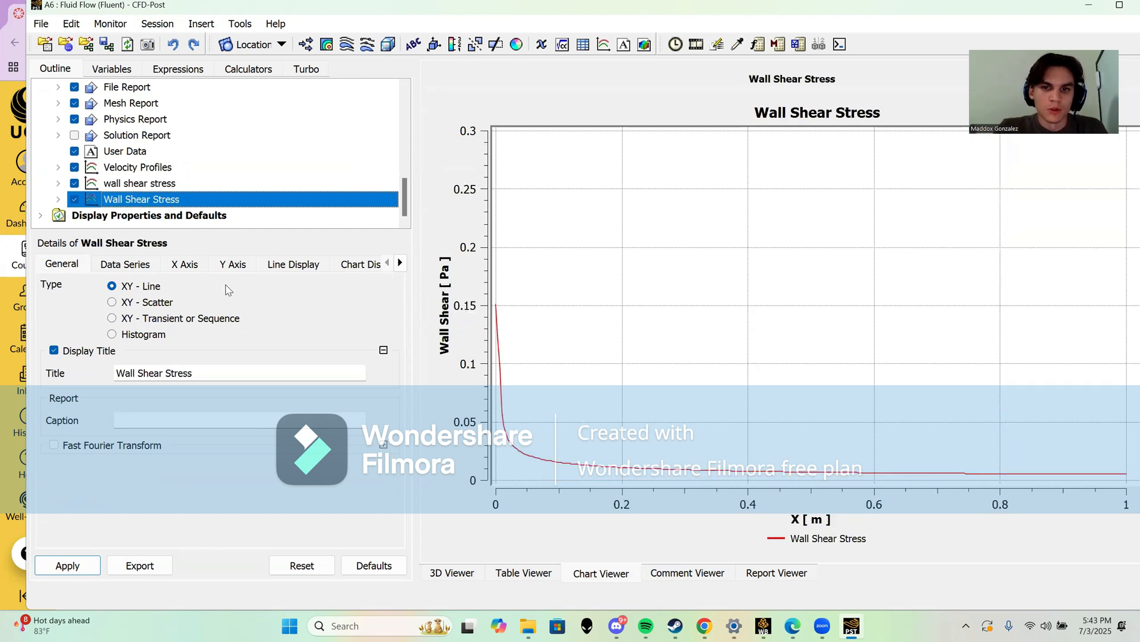
click(126, 265)
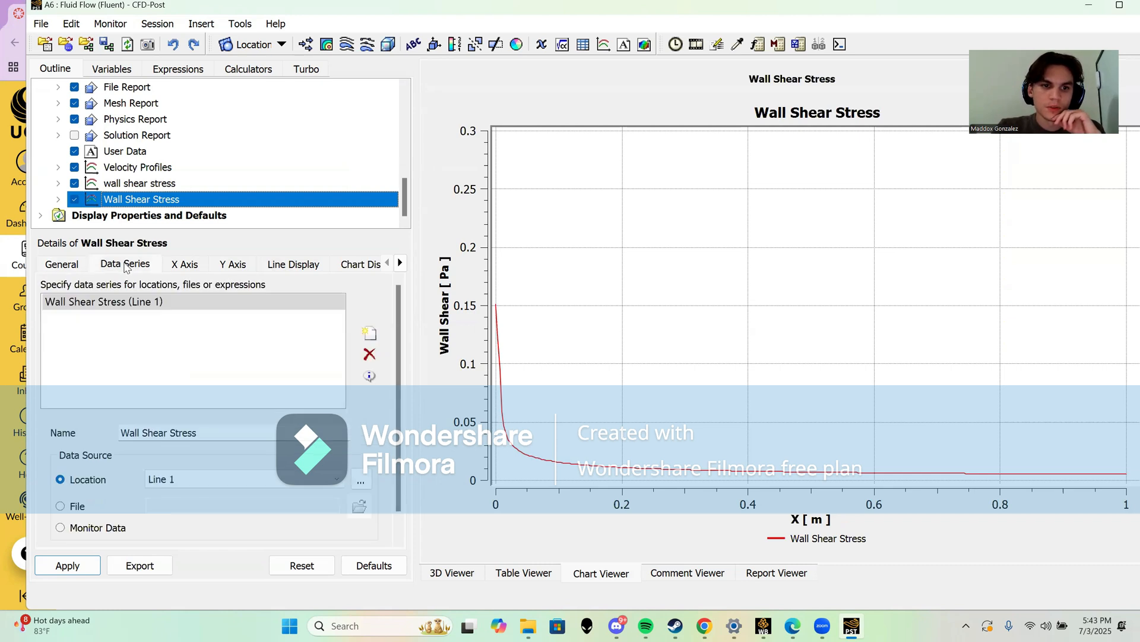
click(167, 308)
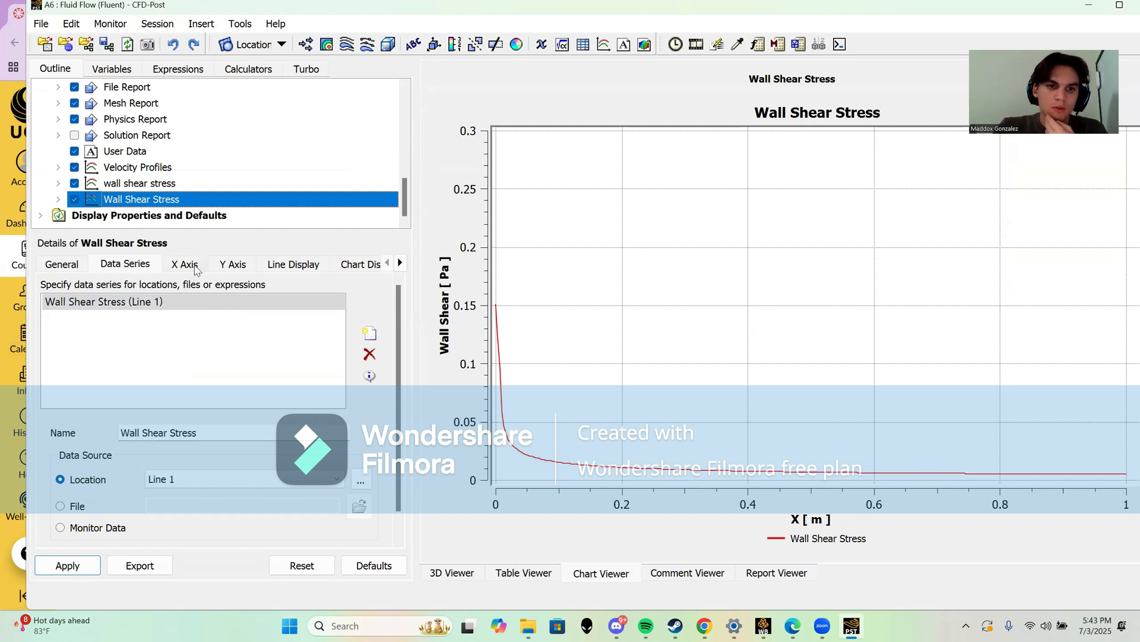
click(165, 262)
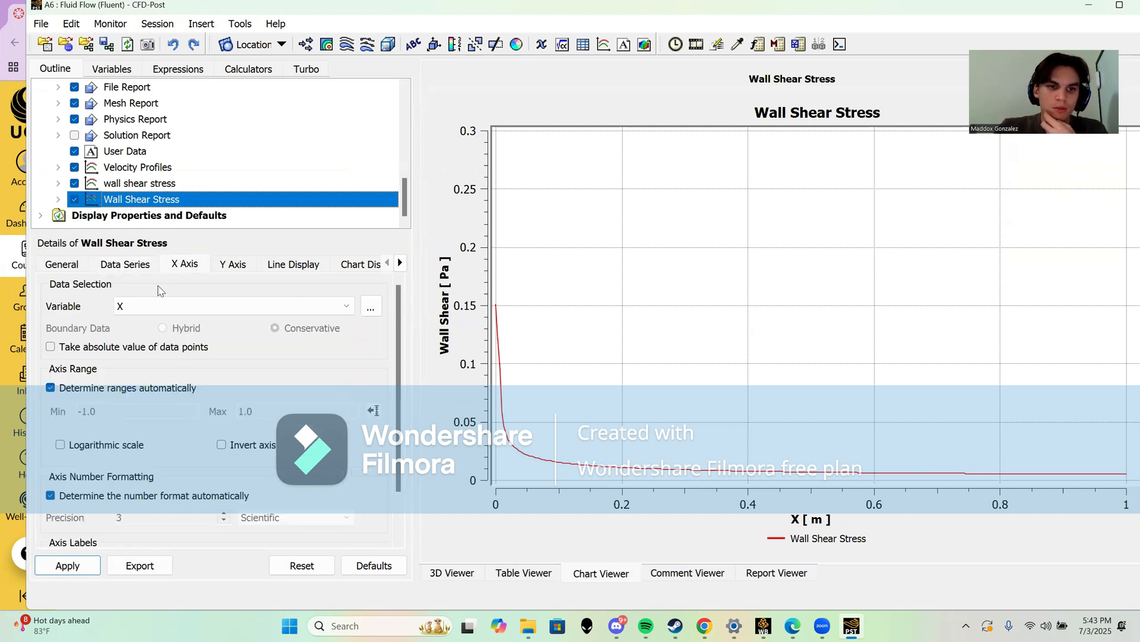
click(233, 270)
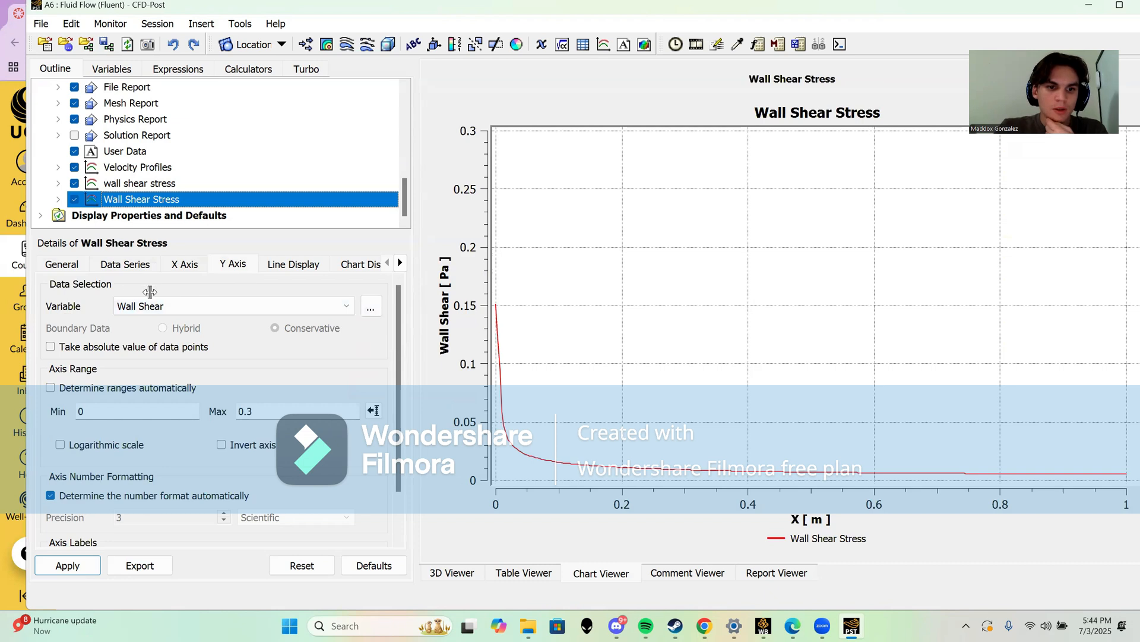
click(131, 266)
click(65, 265)
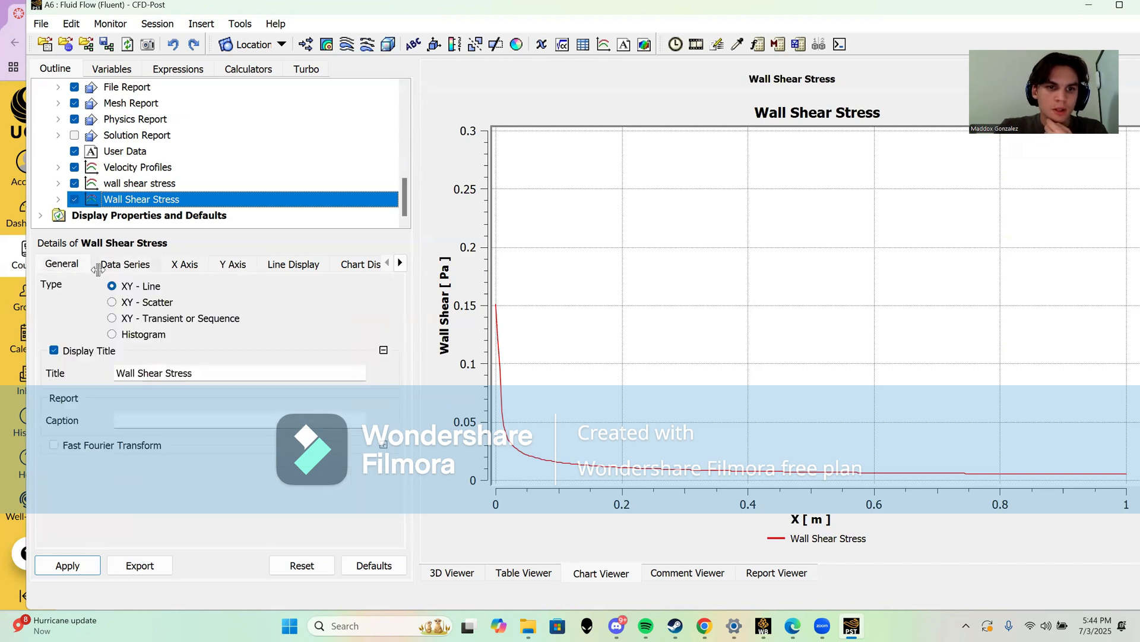